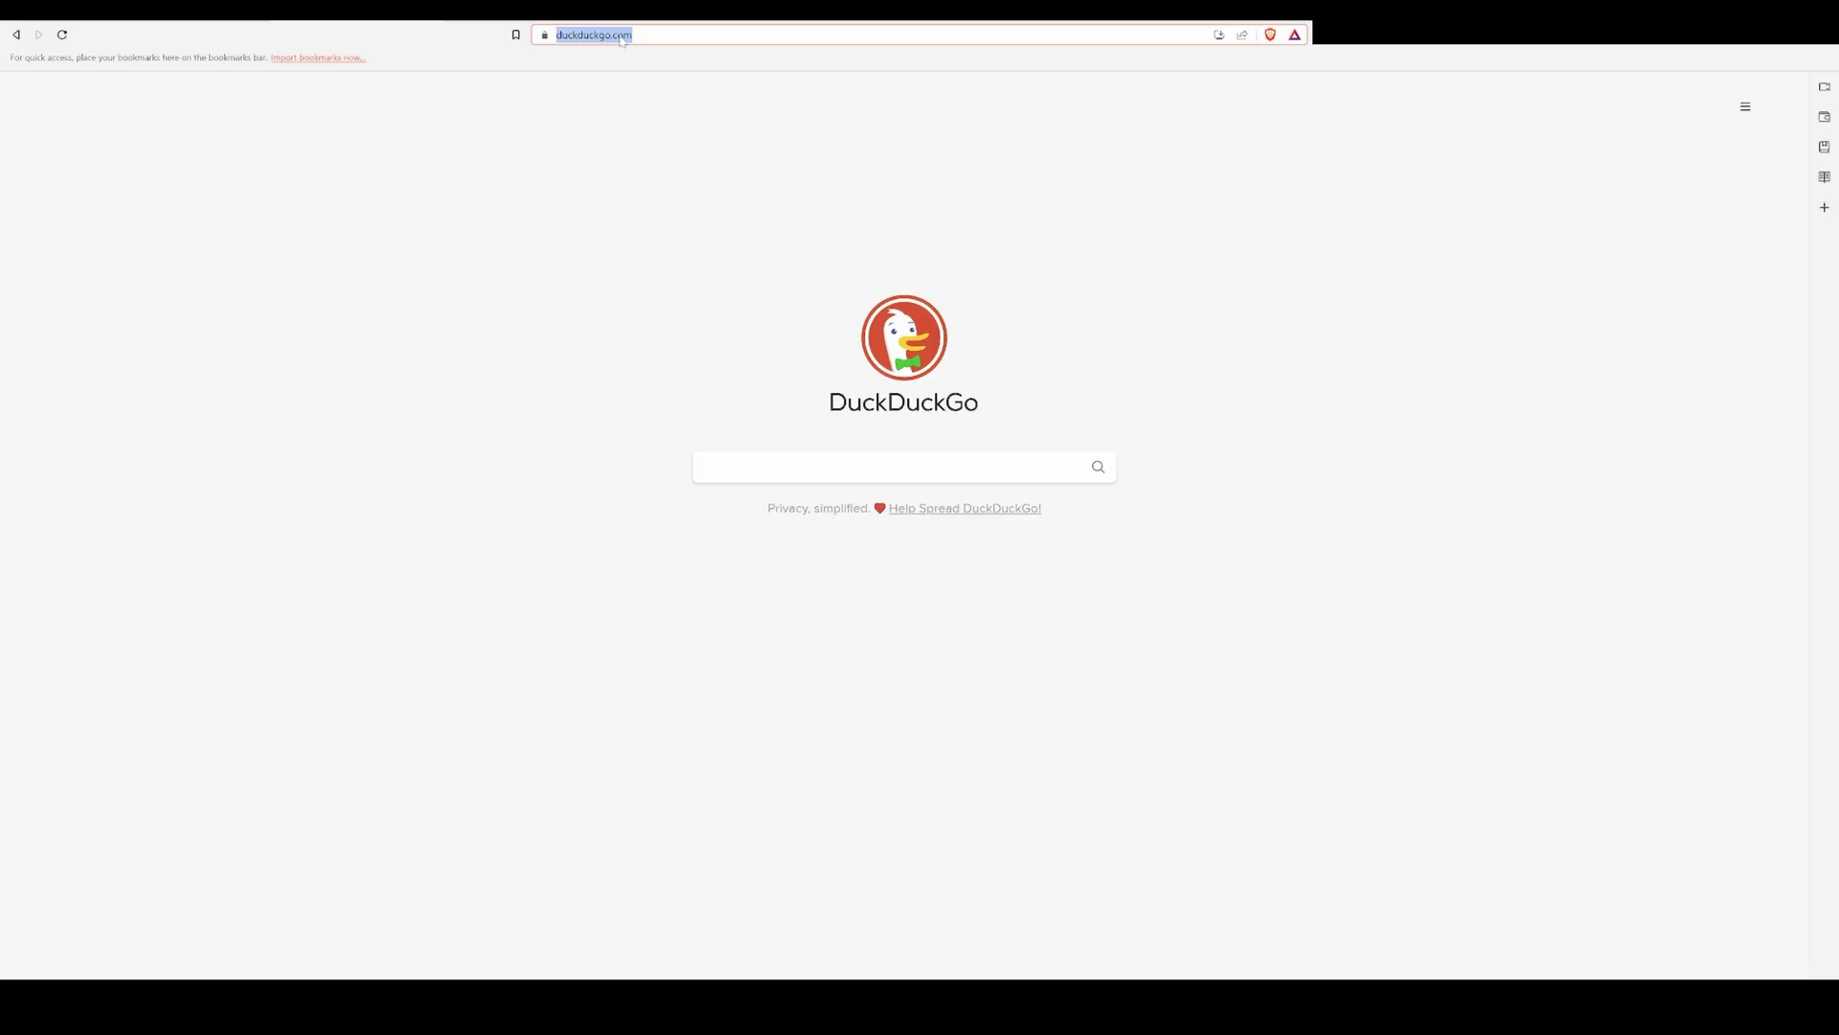
Step: Load find.synology.com, connect to the DS423+, and accept the EULA and privacy statement
{"action": "type", "text": "find.synology.com"}
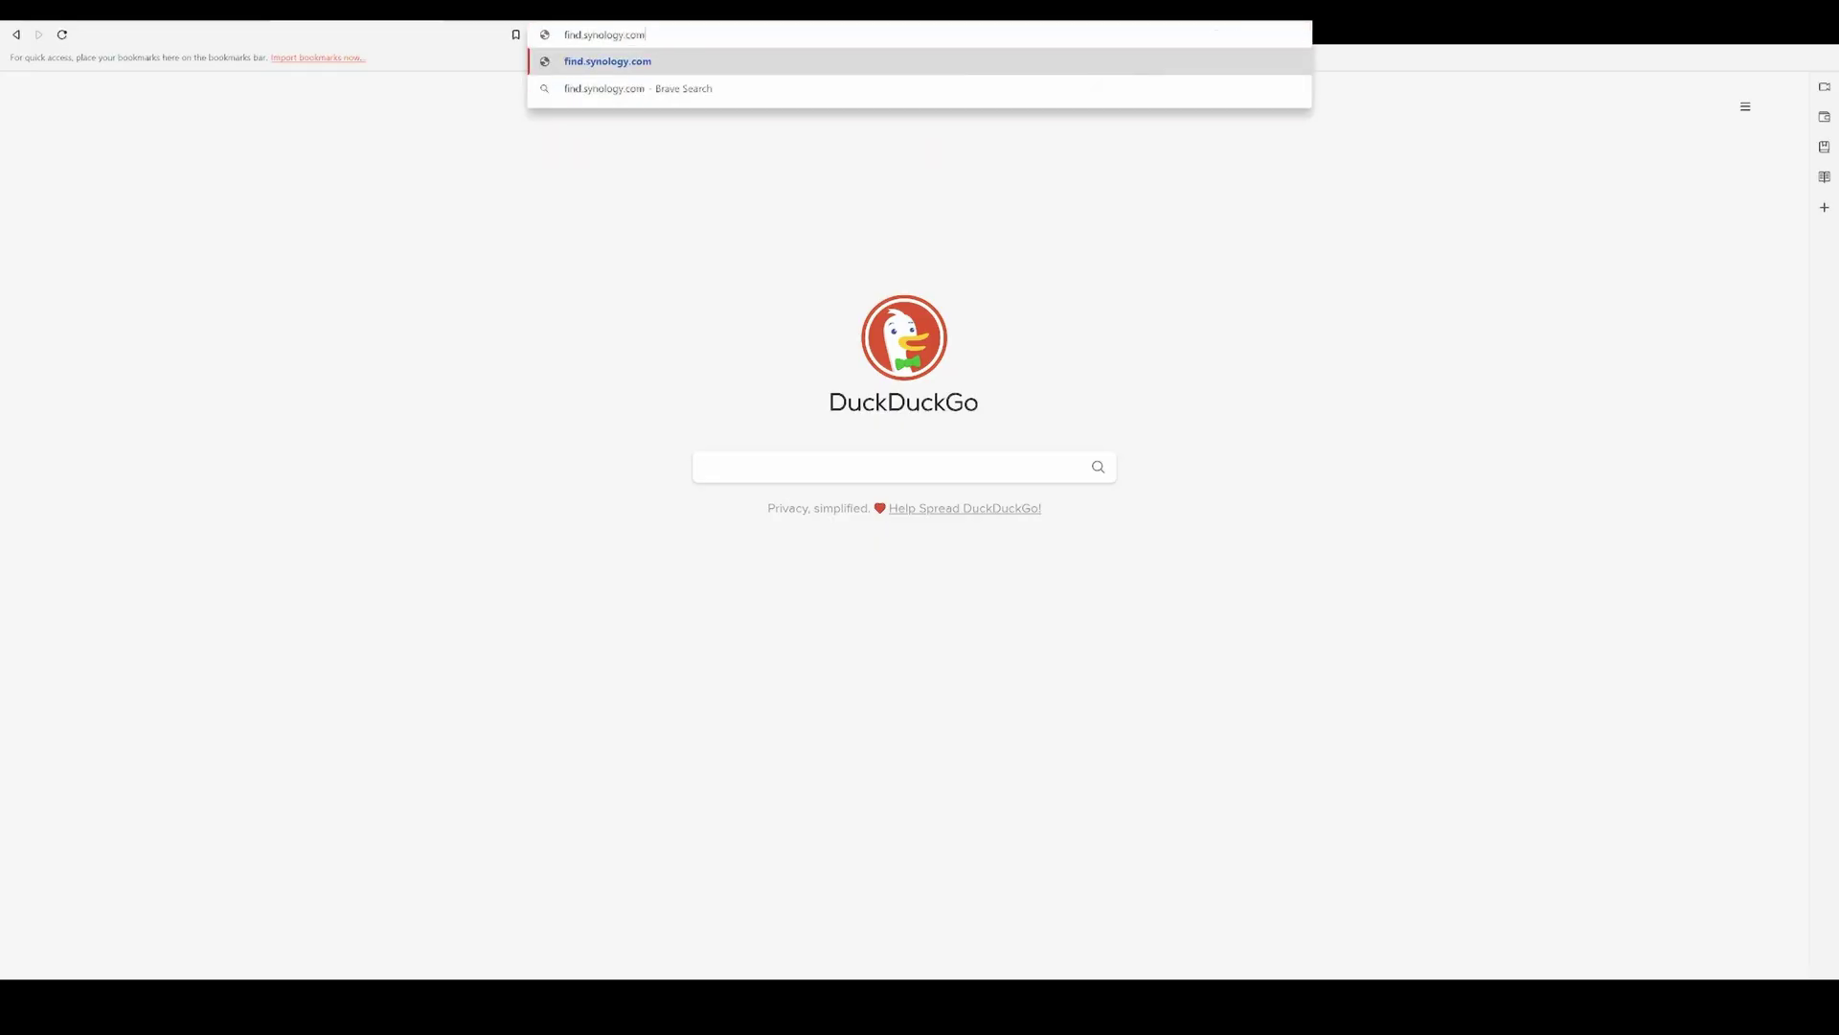
{"action": "key", "text": "Return"}
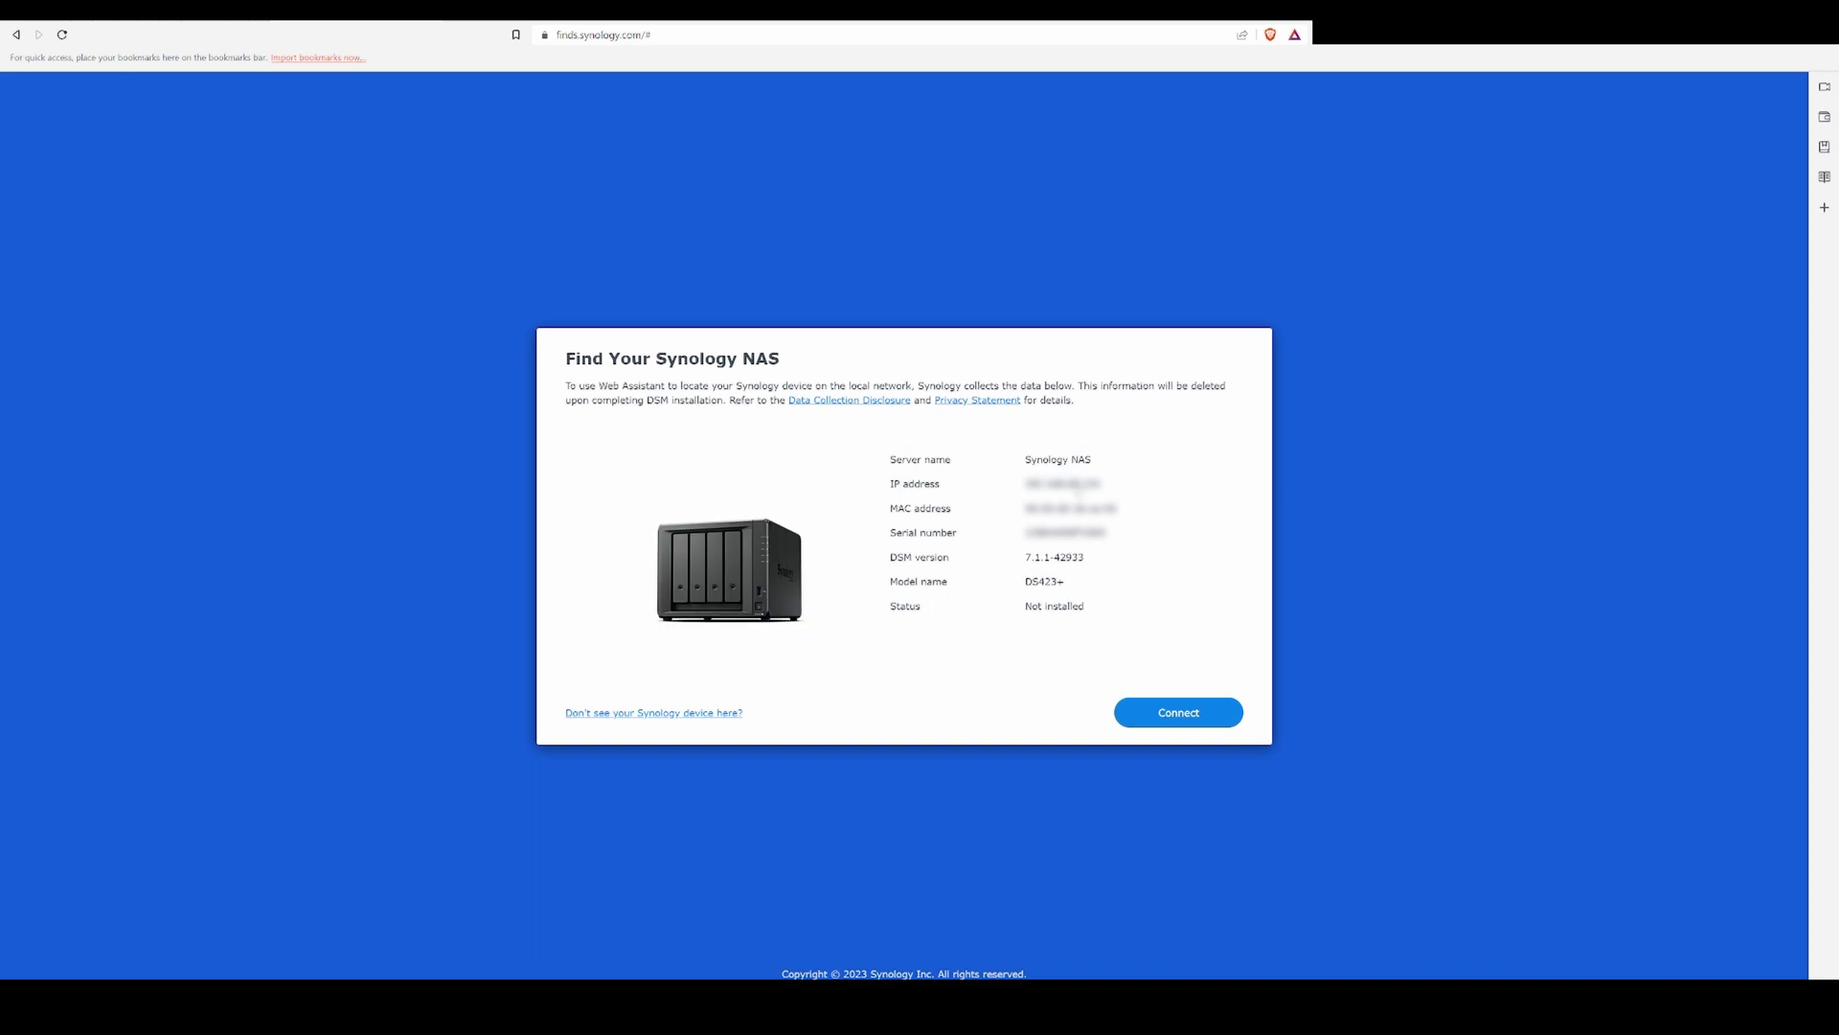
{"action": "left_click", "coordinate": [1174, 717]}
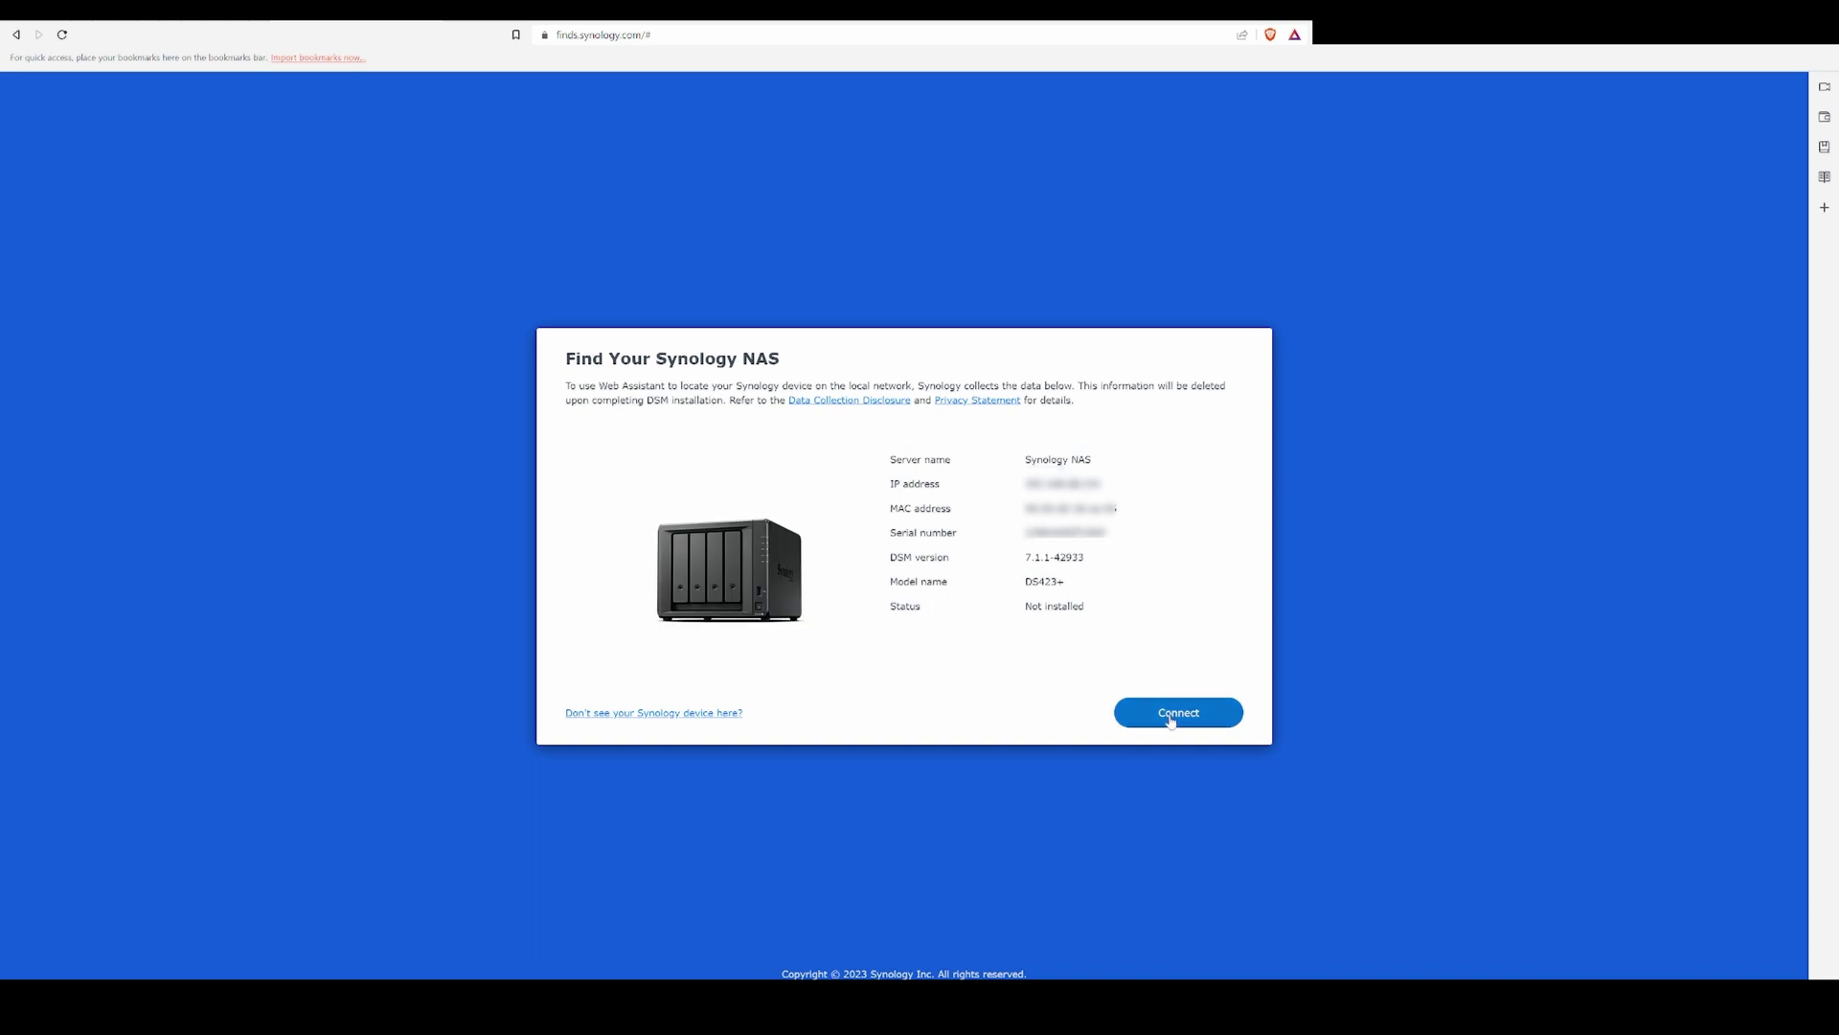
{"action": "left_click", "coordinate": [579, 659]}
{"action": "left_click", "coordinate": [1179, 712]}
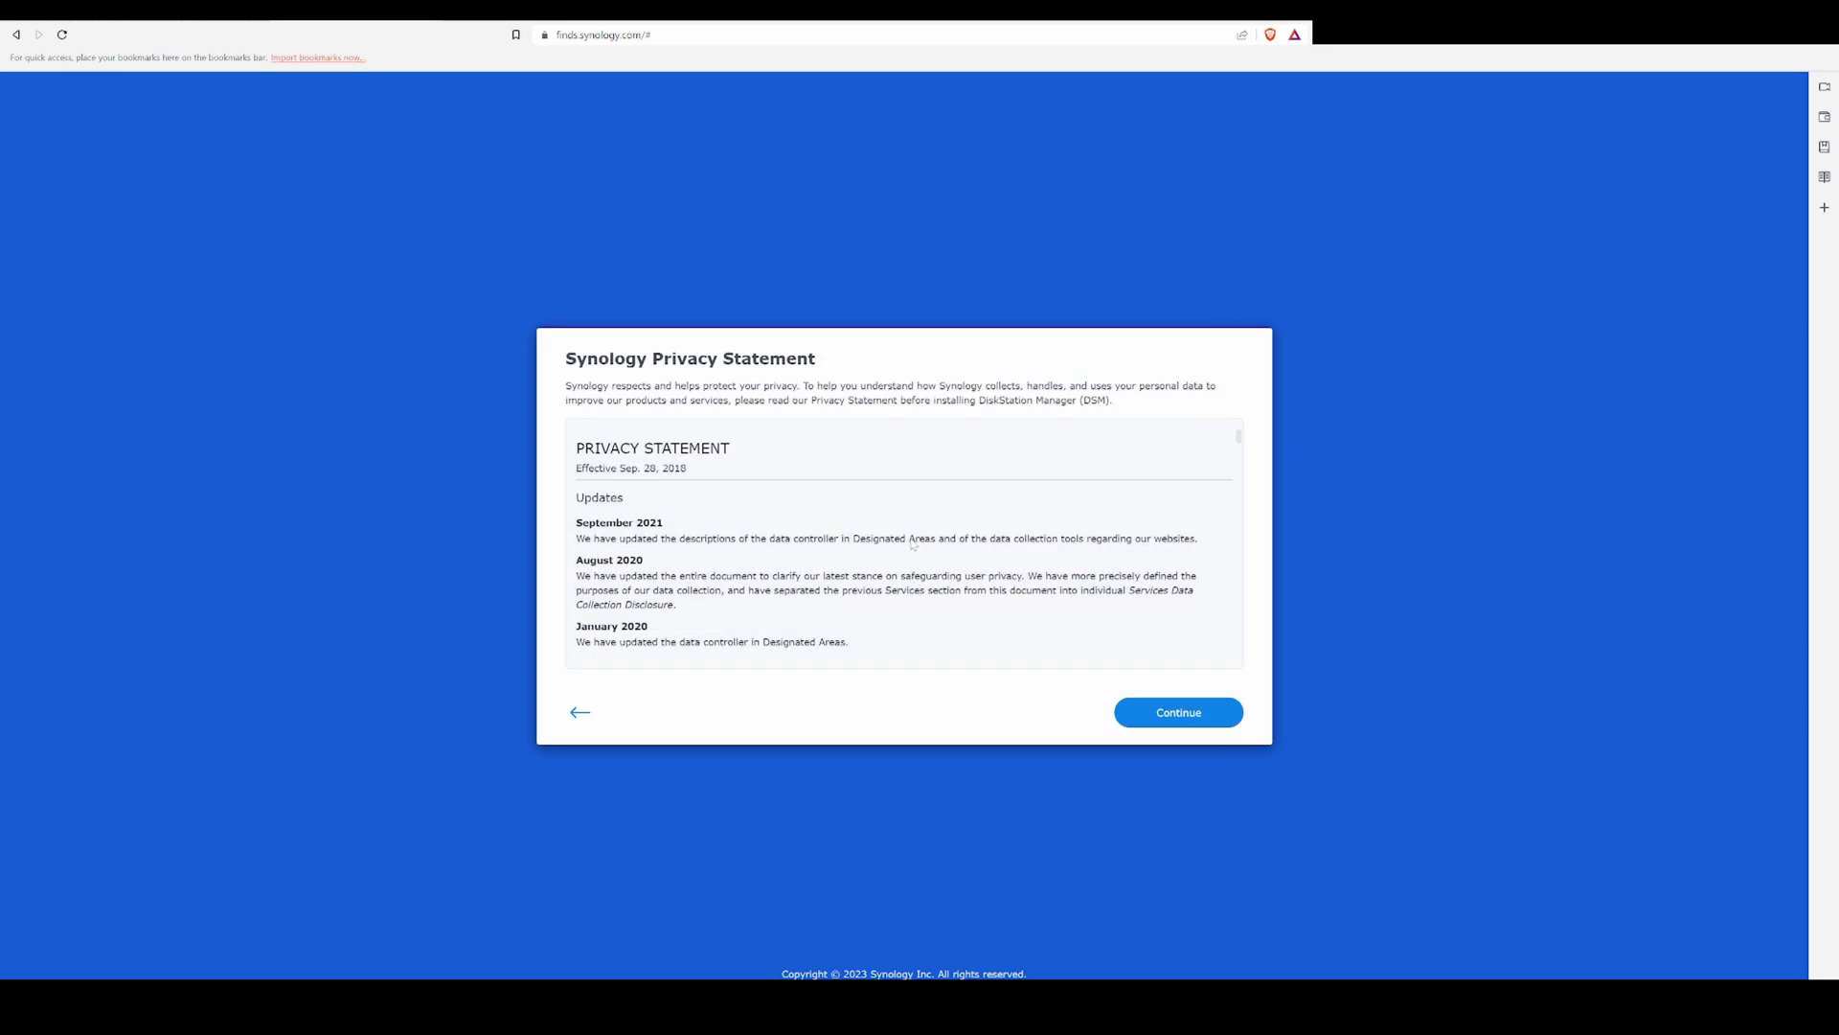
{"action": "left_click", "coordinate": [1140, 718]}
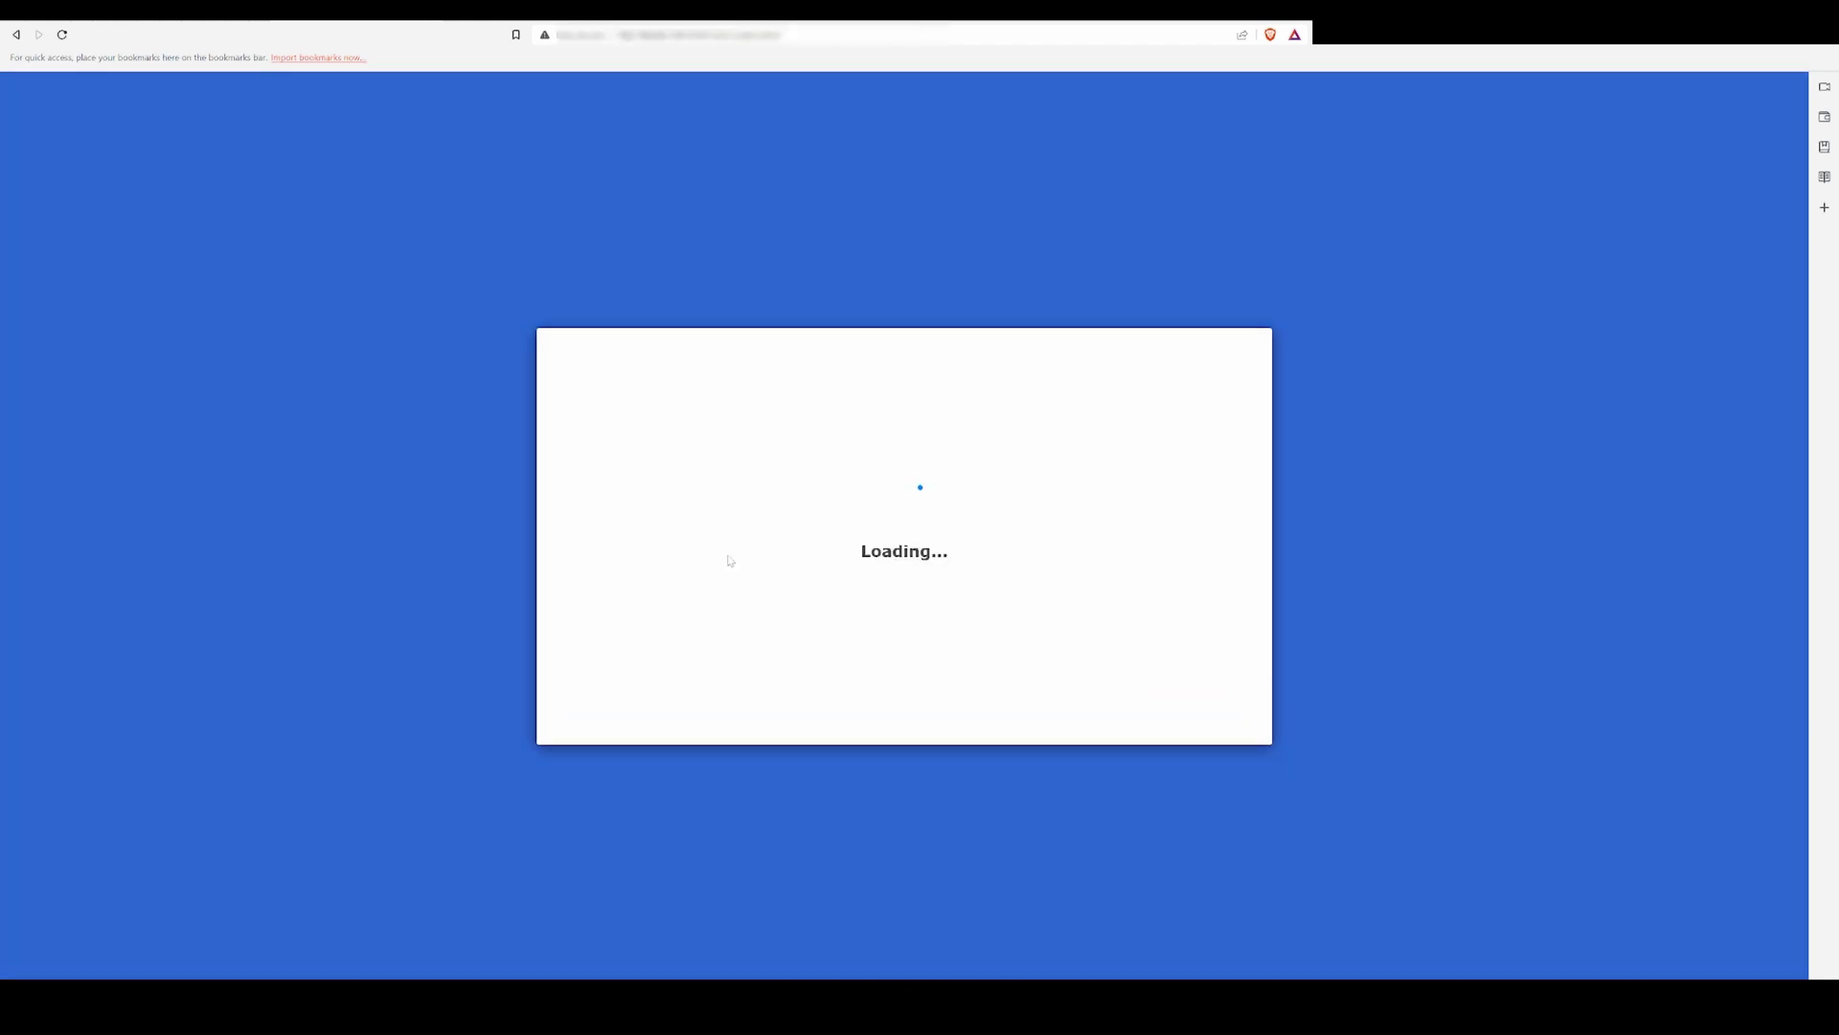
Step: Automatically install the latest DSM, acknowledging that all data on drives 1 and 2 will be erased
{"action": "left_click", "coordinate": [903, 651]}
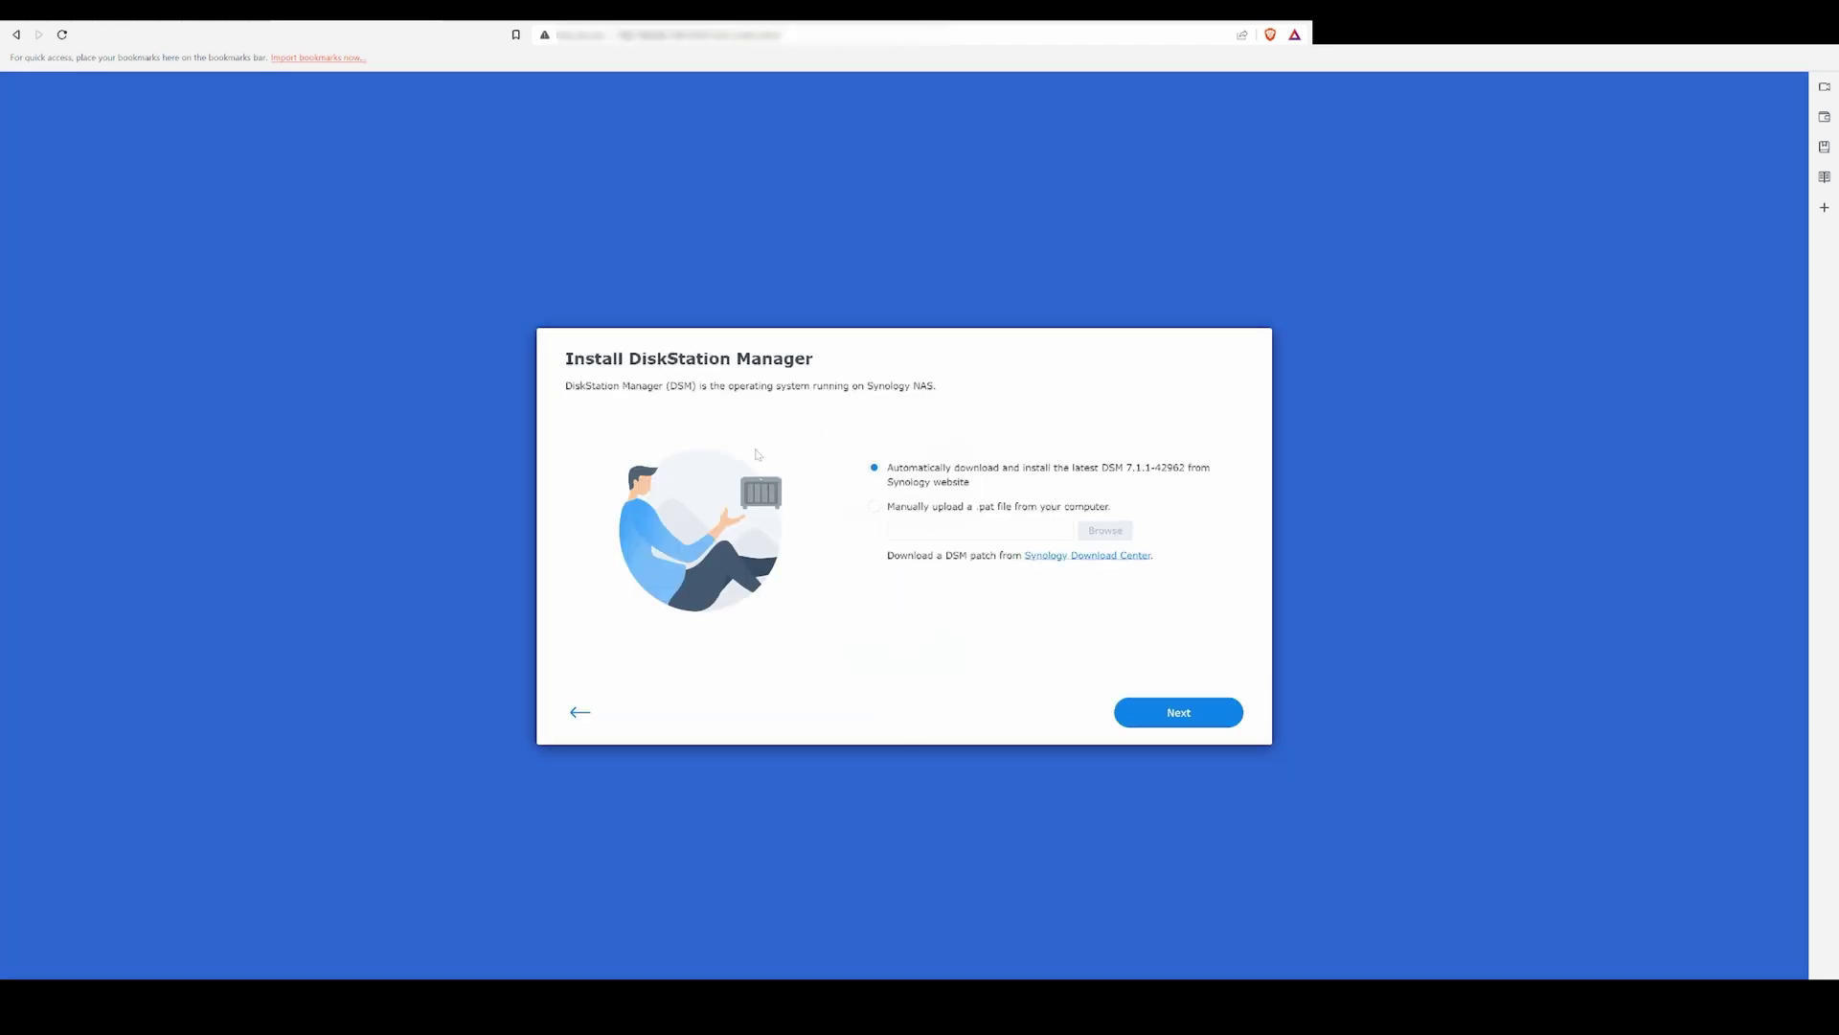
{"action": "left_click", "coordinate": [1179, 712]}
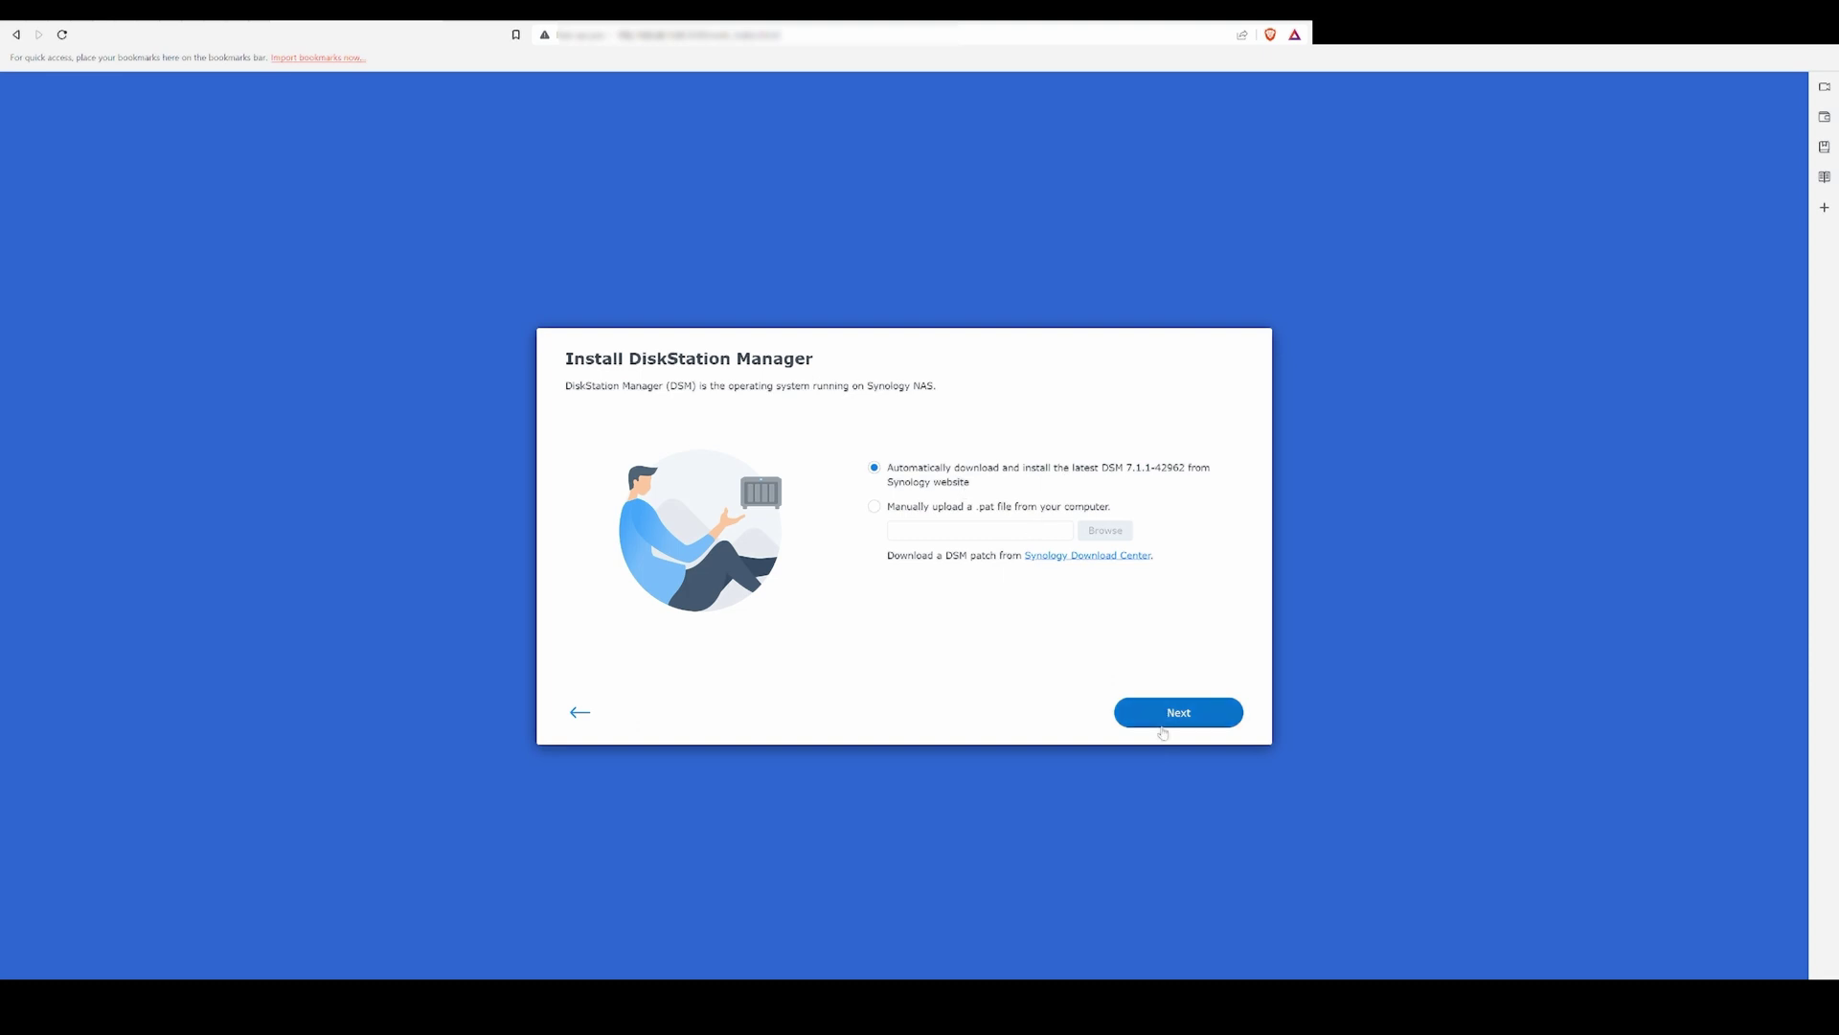
{"action": "left_click", "coordinate": [783, 561]}
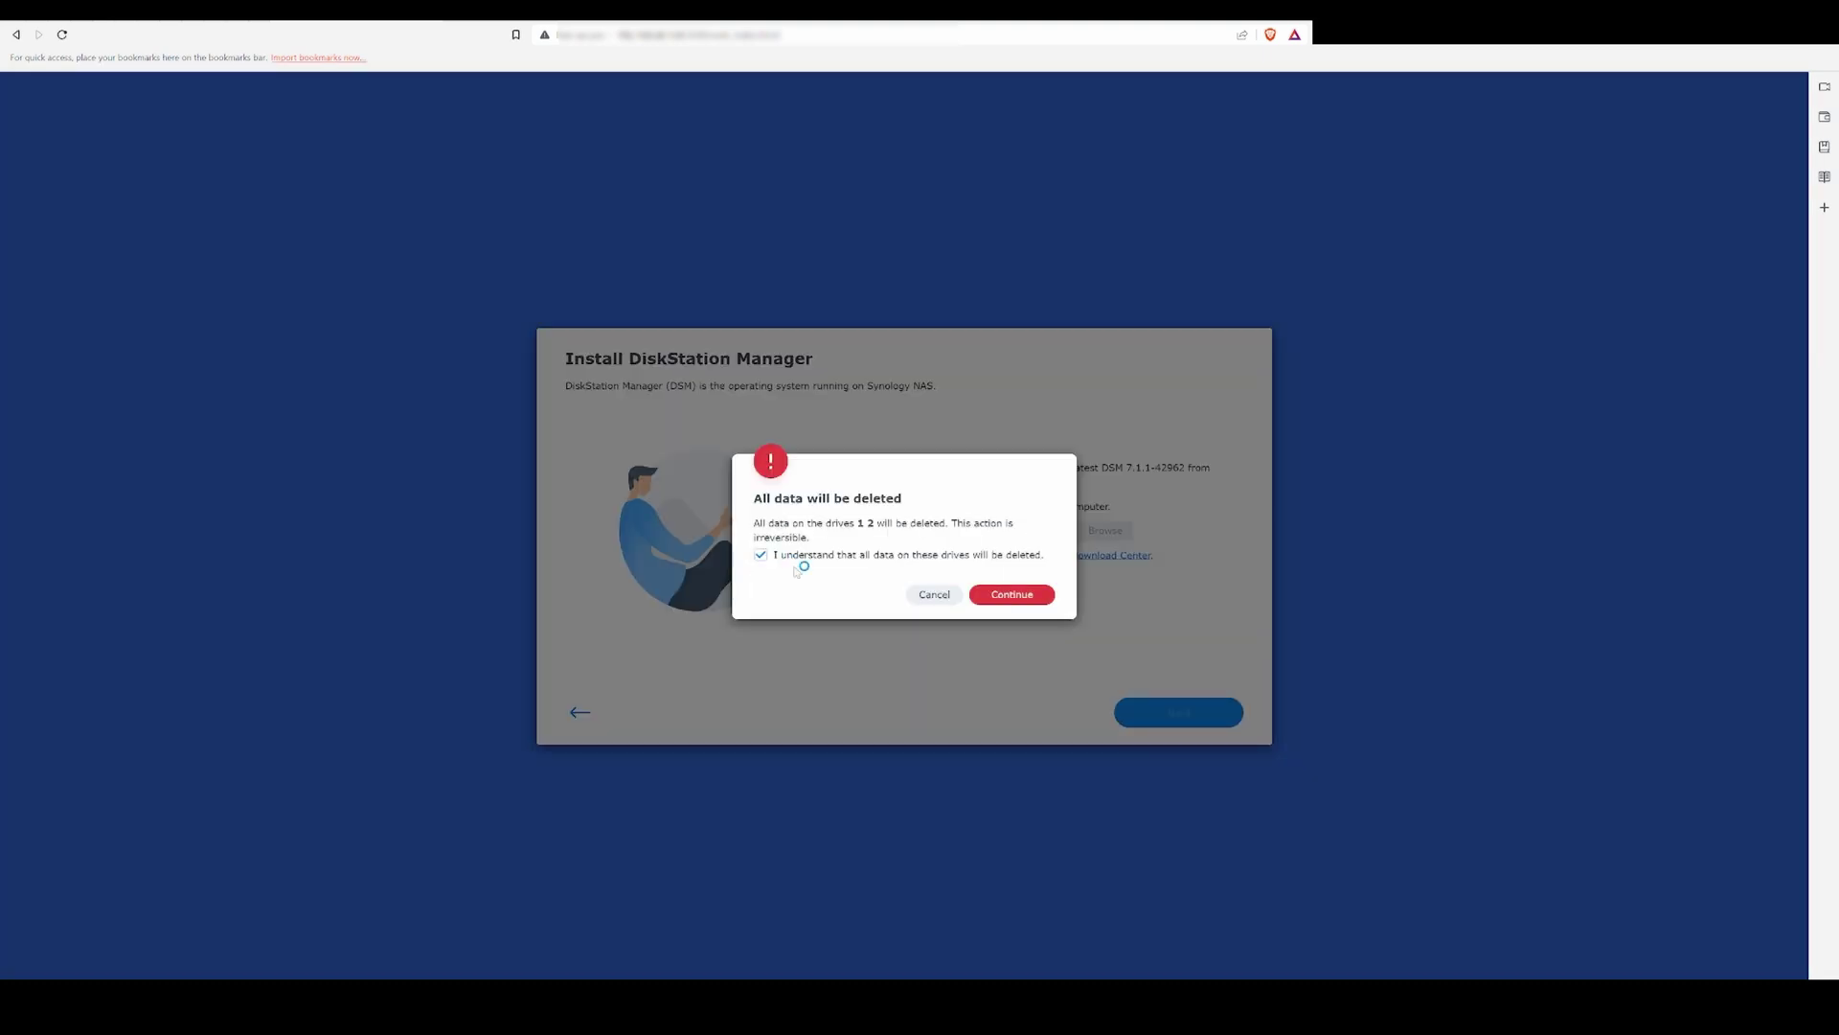
{"action": "key", "text": "Return"}
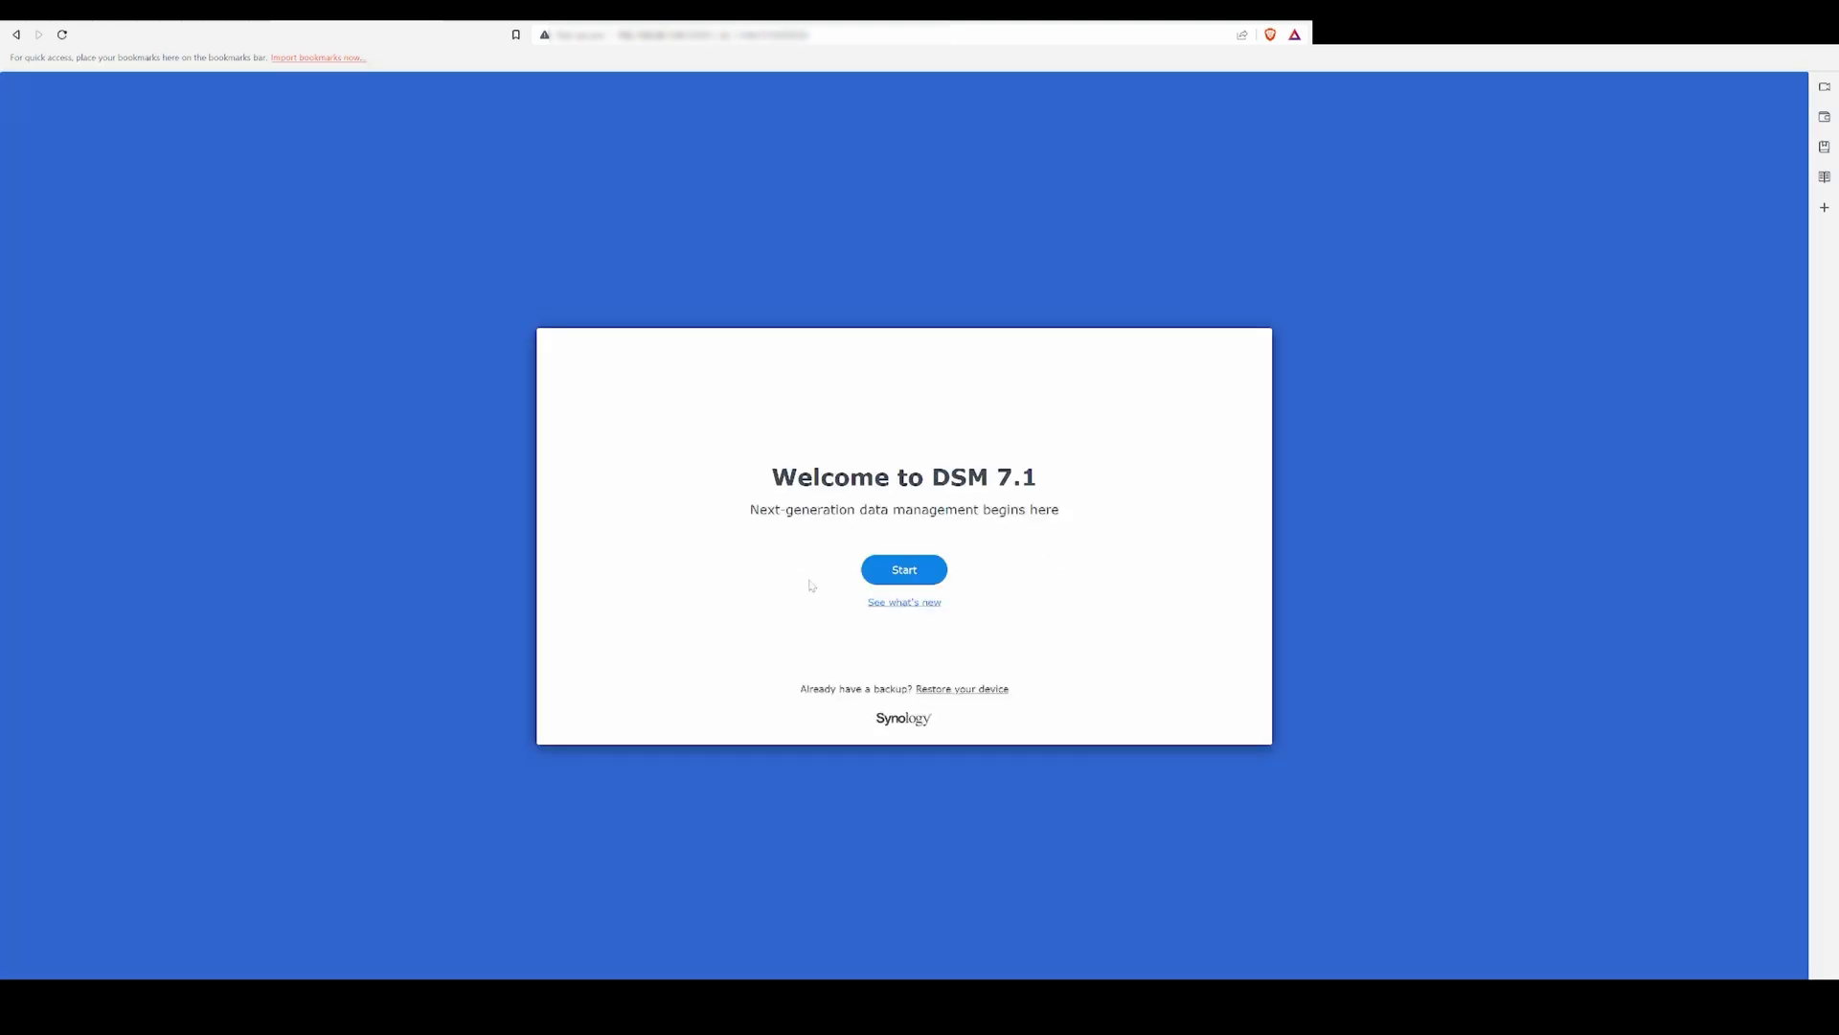
Step: Name the NAS Synology_DS423 and create an administrator account with its password
{"action": "left_click", "coordinate": [900, 572]}
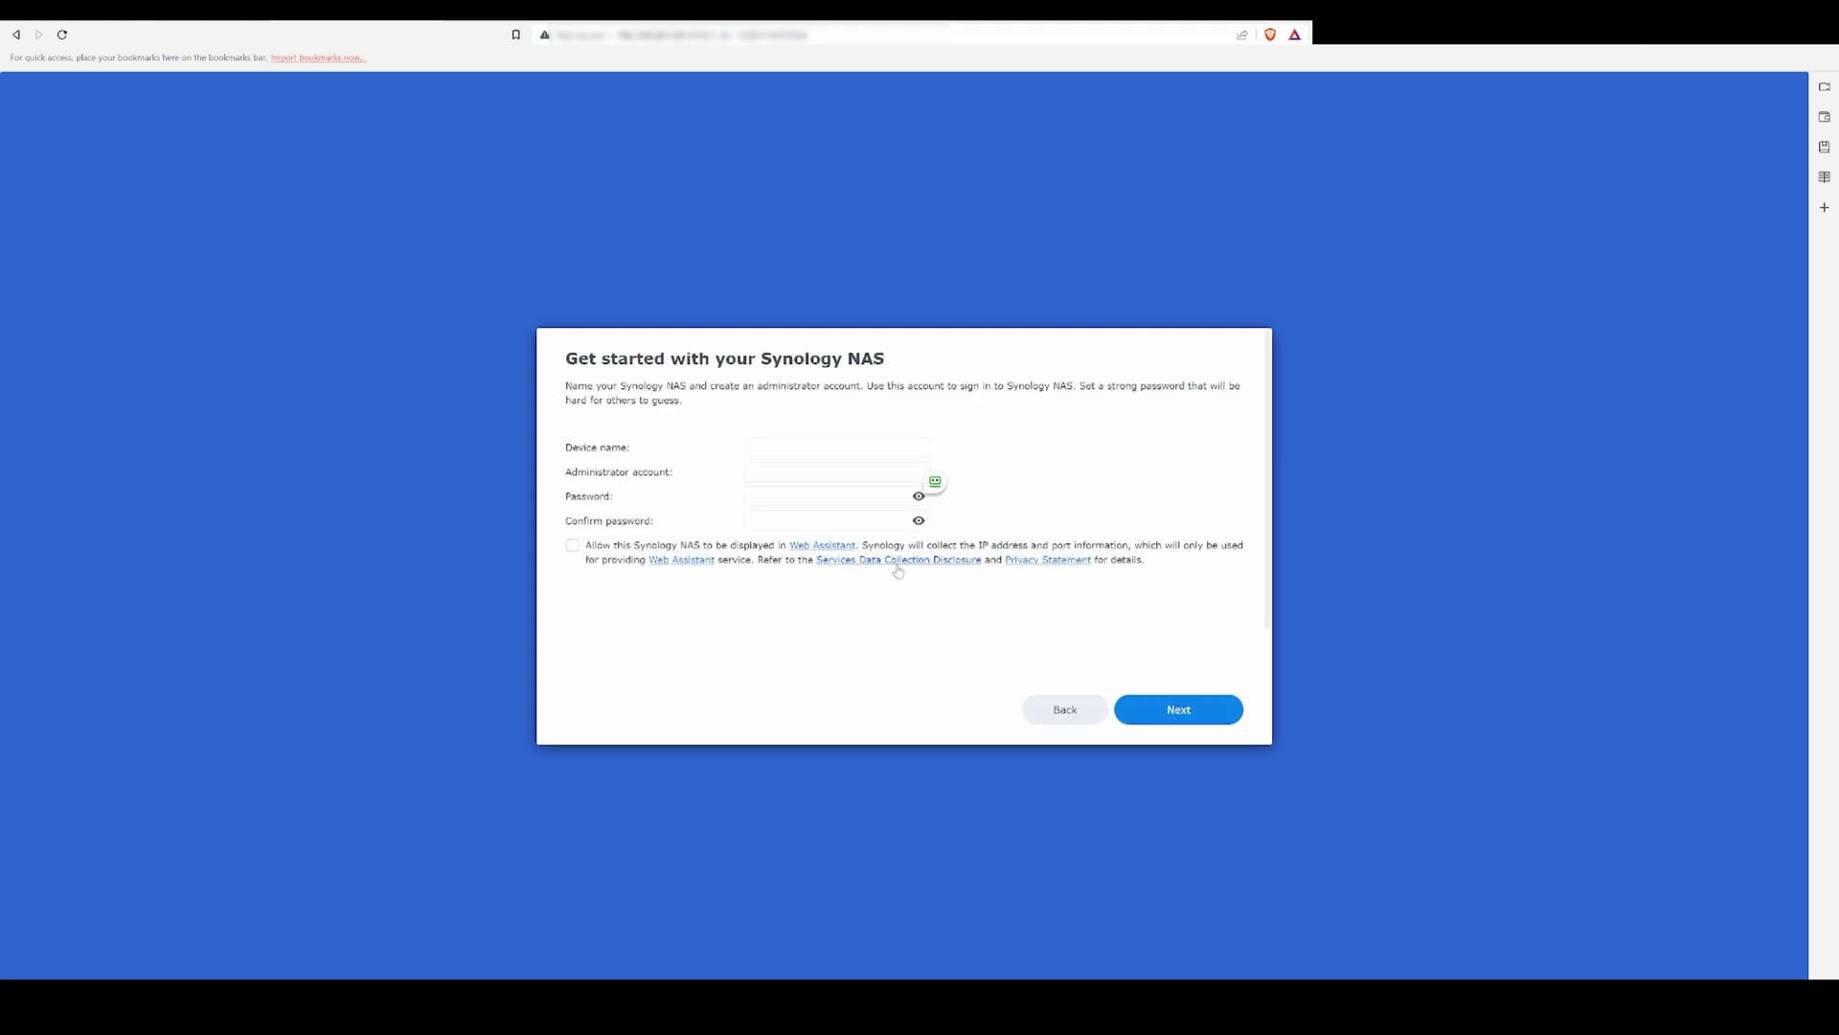
{"action": "left_click", "coordinate": [745, 446]}
{"action": "type", "text": "Synology"}
{"action": "key", "text": "Tab"}
{"action": "type", "text": "Adm"}
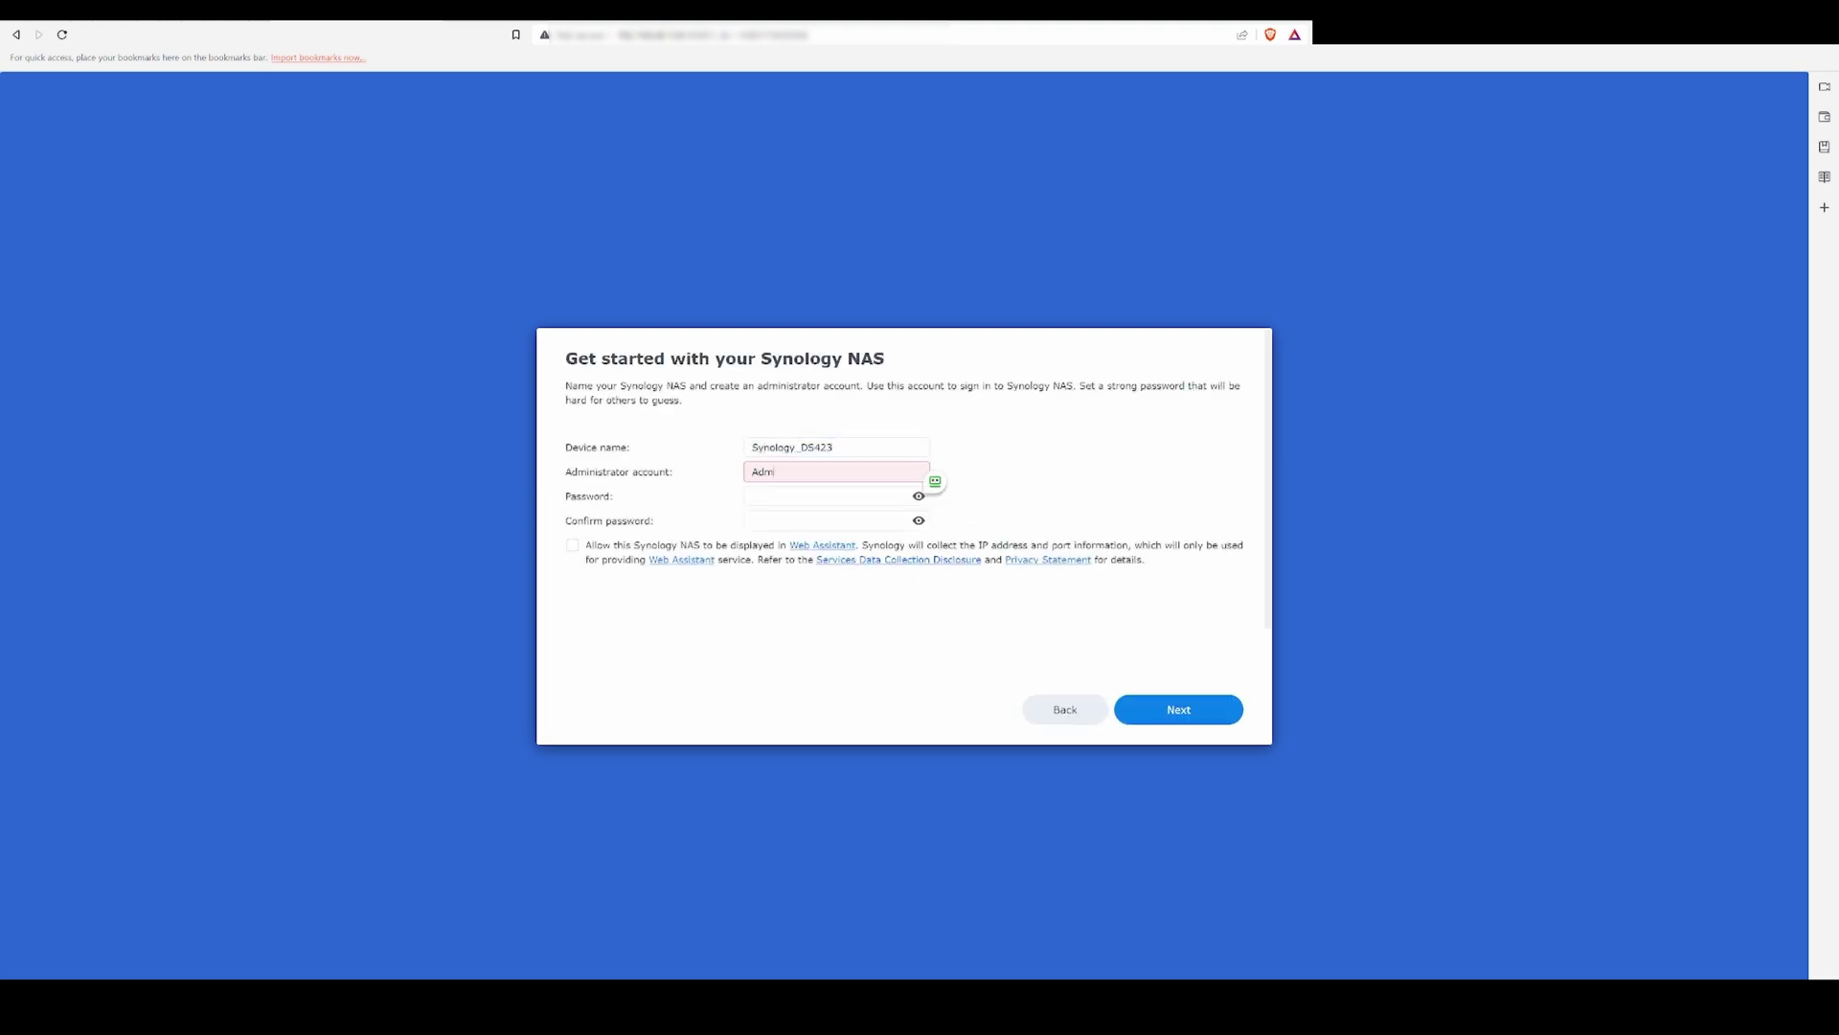
{"action": "type", "text": "in1"}
{"action": "type", "text": "_"}
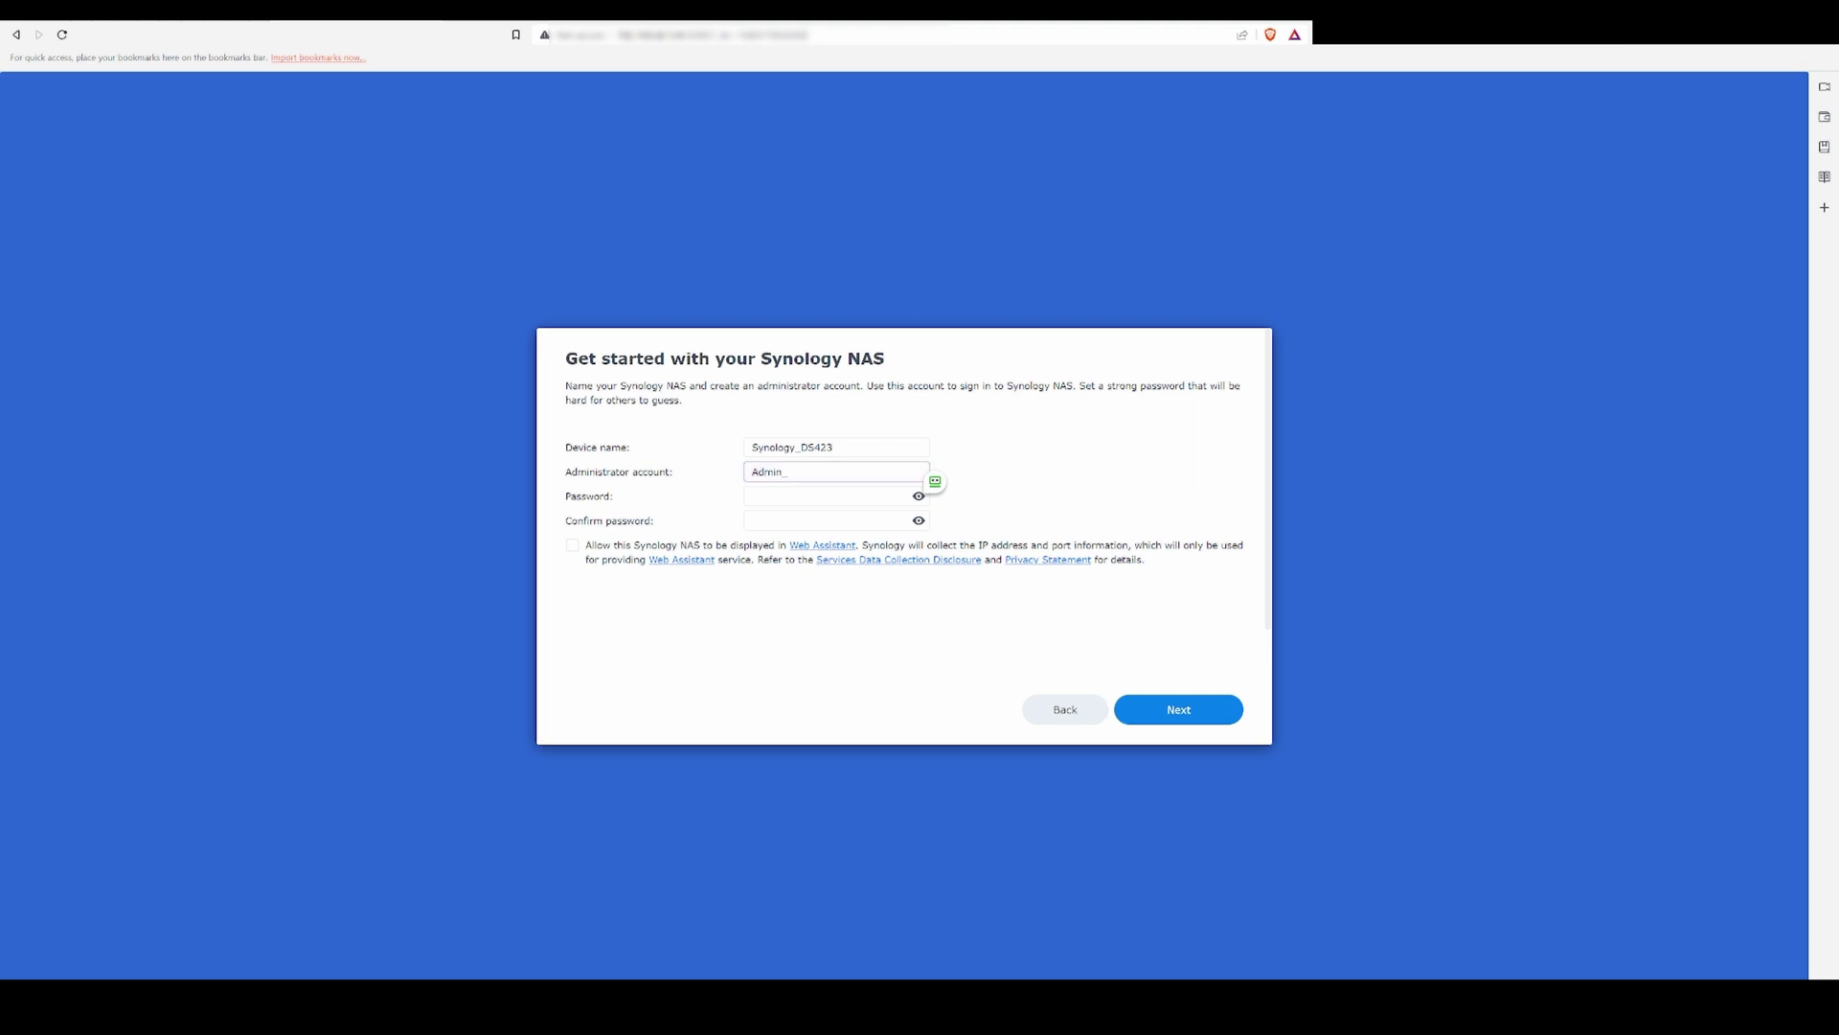
{"action": "key", "text": "Tab"}
{"action": "key", "text": "ctrl+v"}
{"action": "key", "text": "Tab"}
{"action": "key", "text": "ctrl+v"}
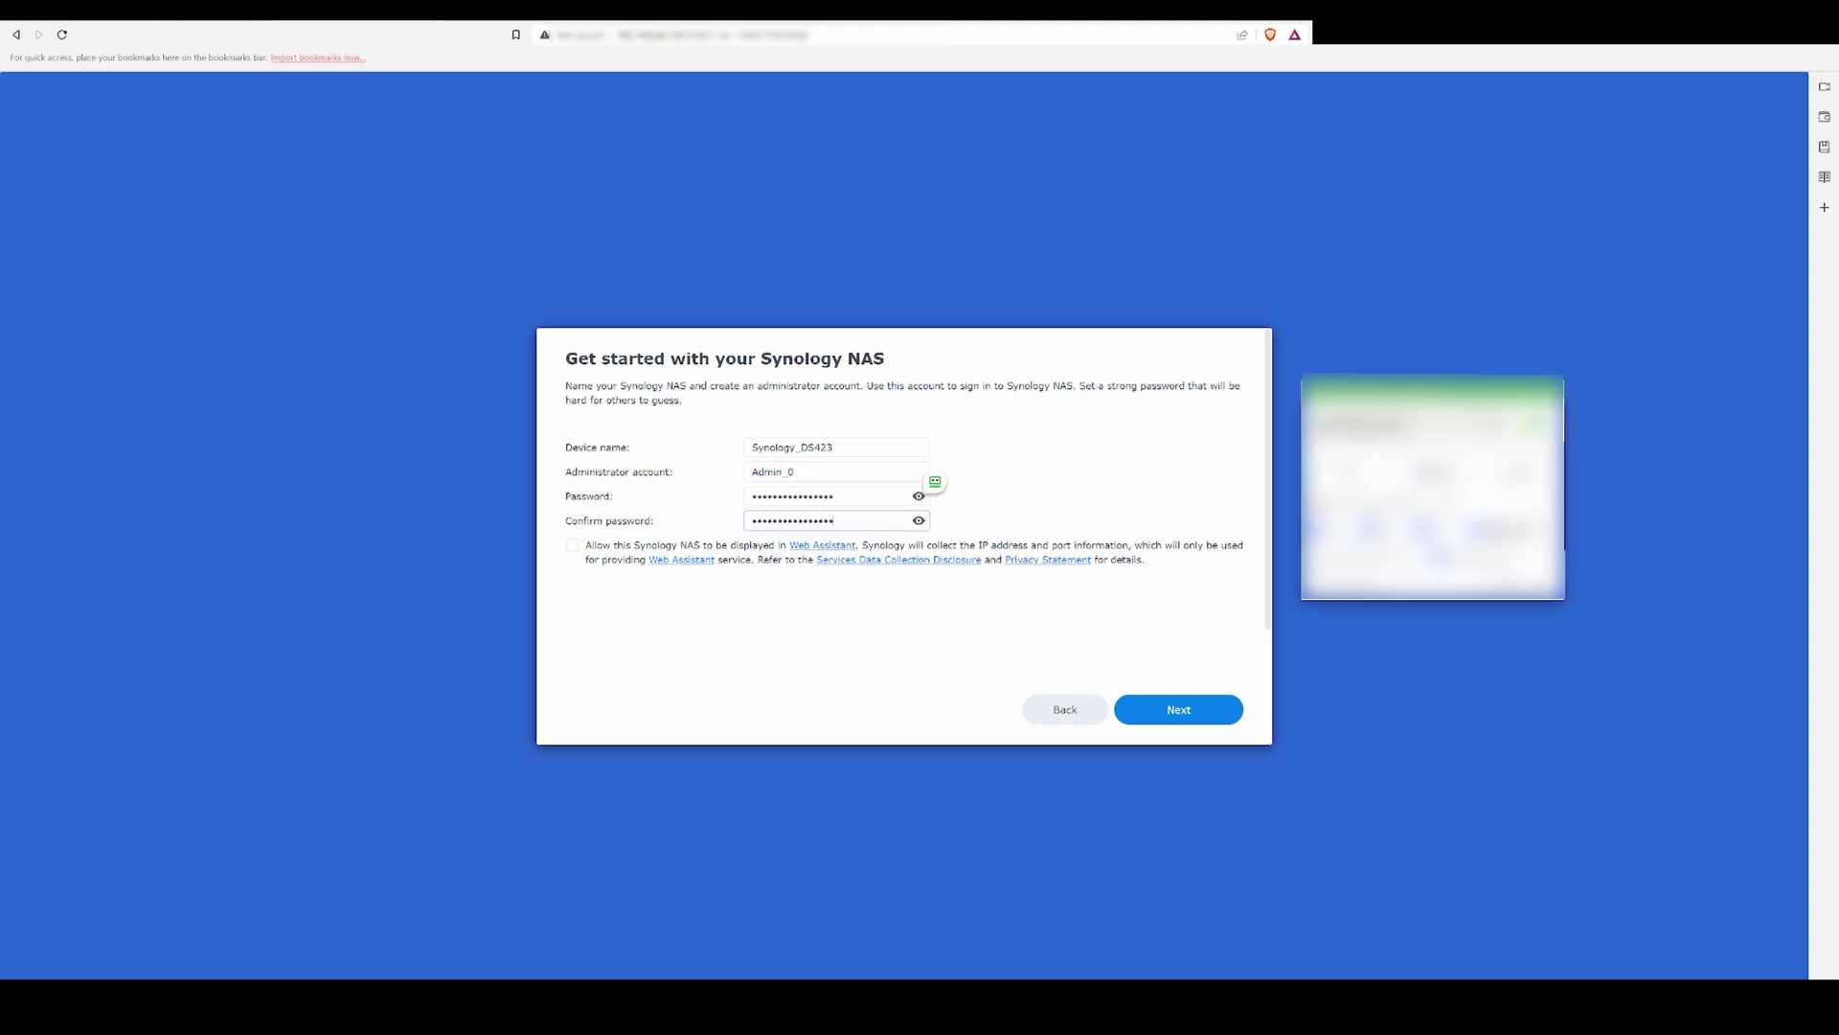
Step: Skip the Synology Account and submit the Device Analytics choice to reach the desktop
{"action": "left_click", "coordinate": [1149, 717]}
{"action": "left_click", "coordinate": [1060, 708]}
{"action": "left_click", "coordinate": [1011, 584]}
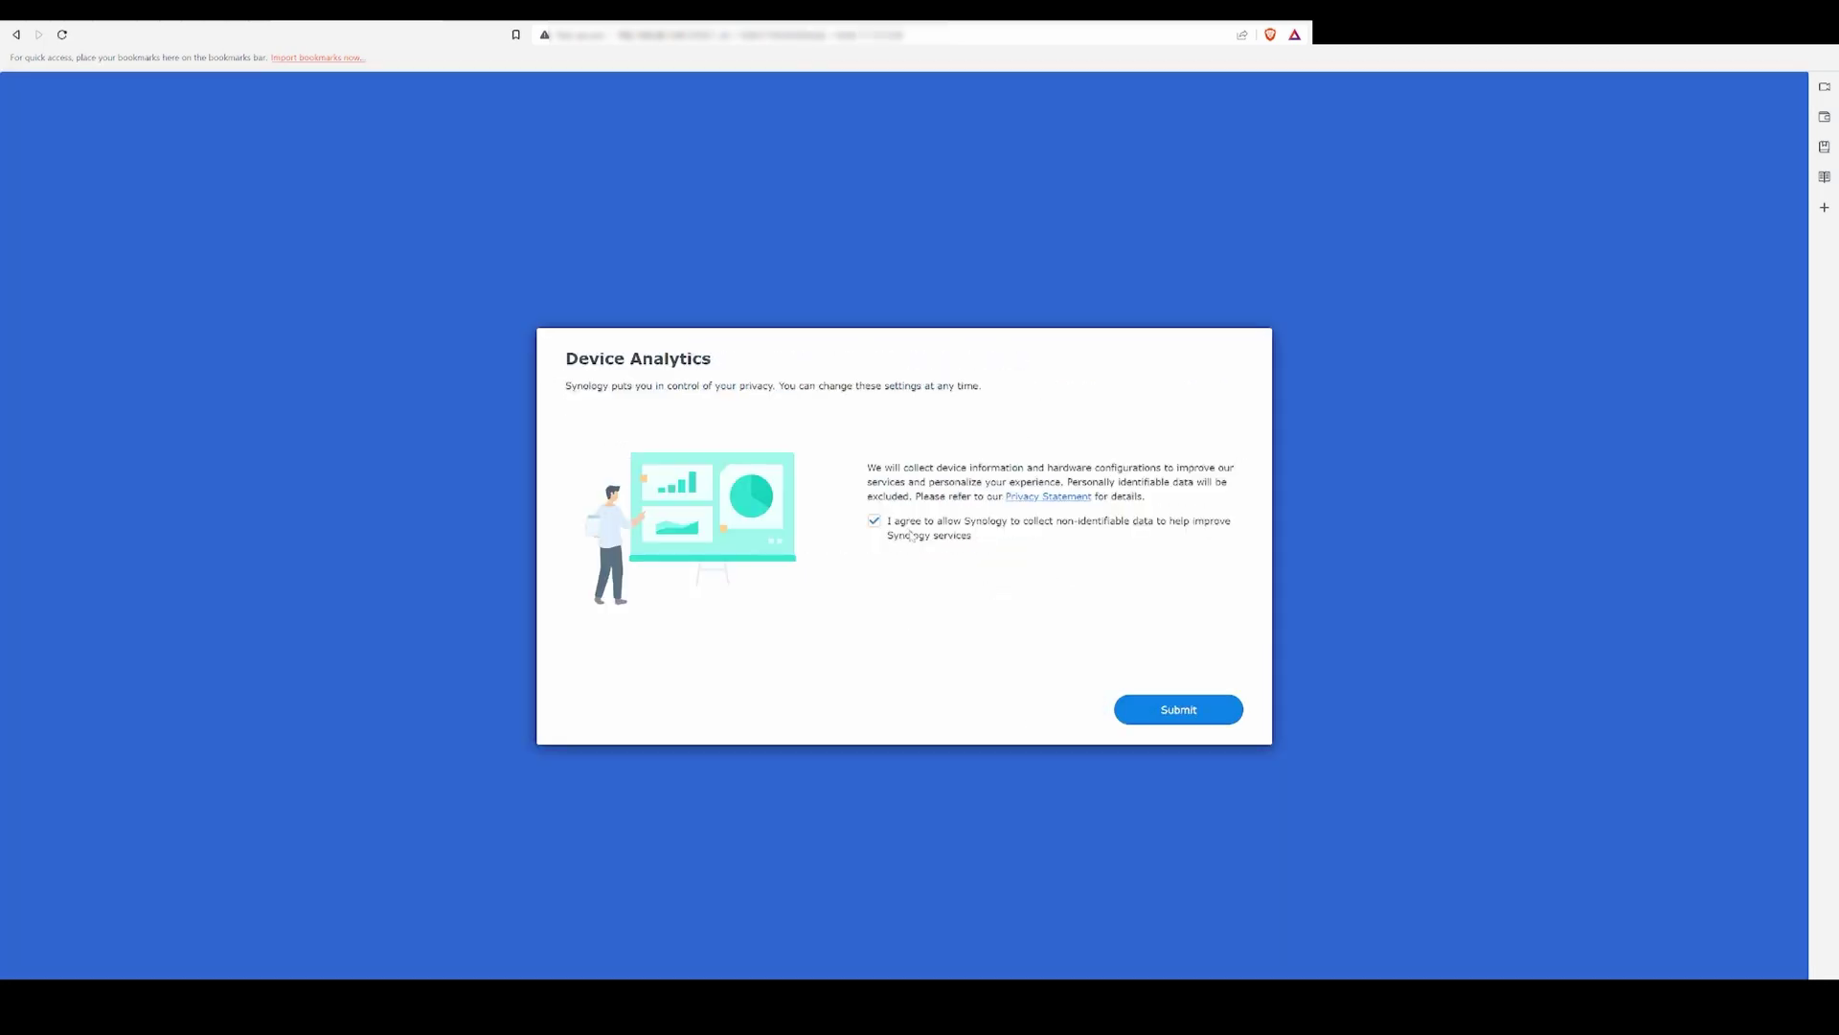
{"action": "key", "text": "Return"}
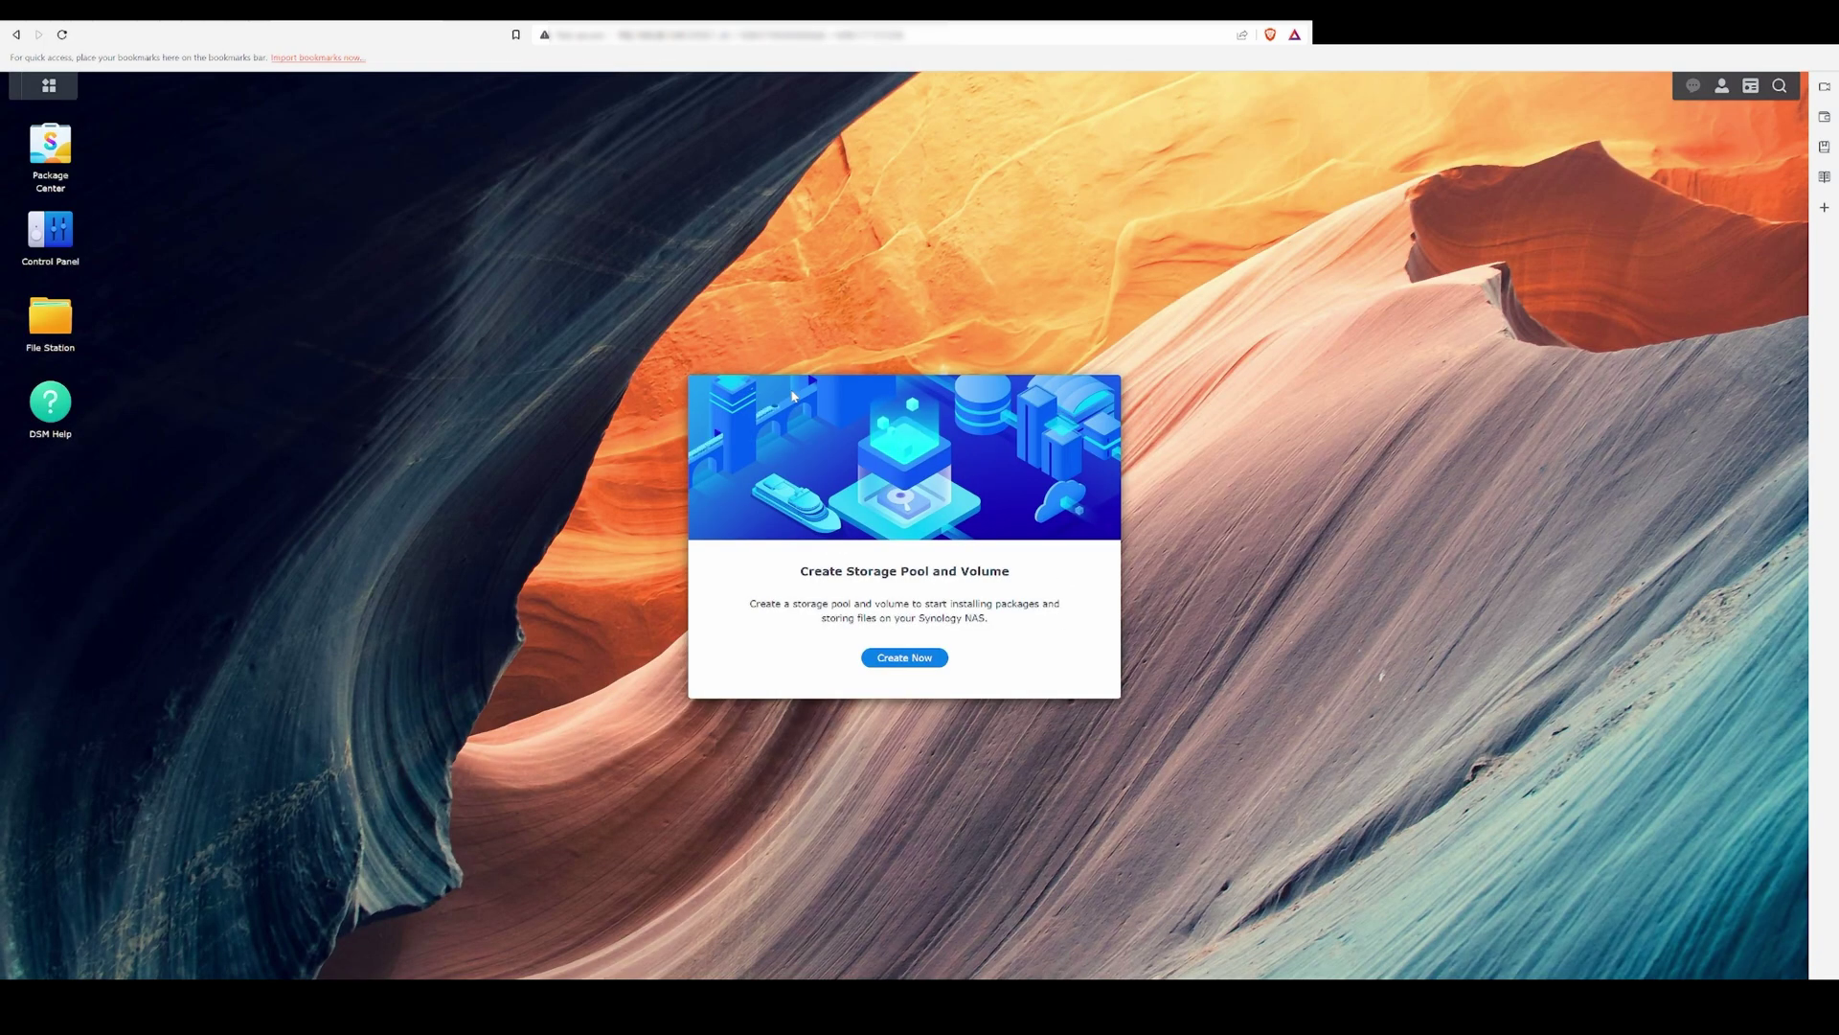
Step: Start a new SHR storage pool with a description, including both drives
{"action": "left_click", "coordinate": [905, 657]}
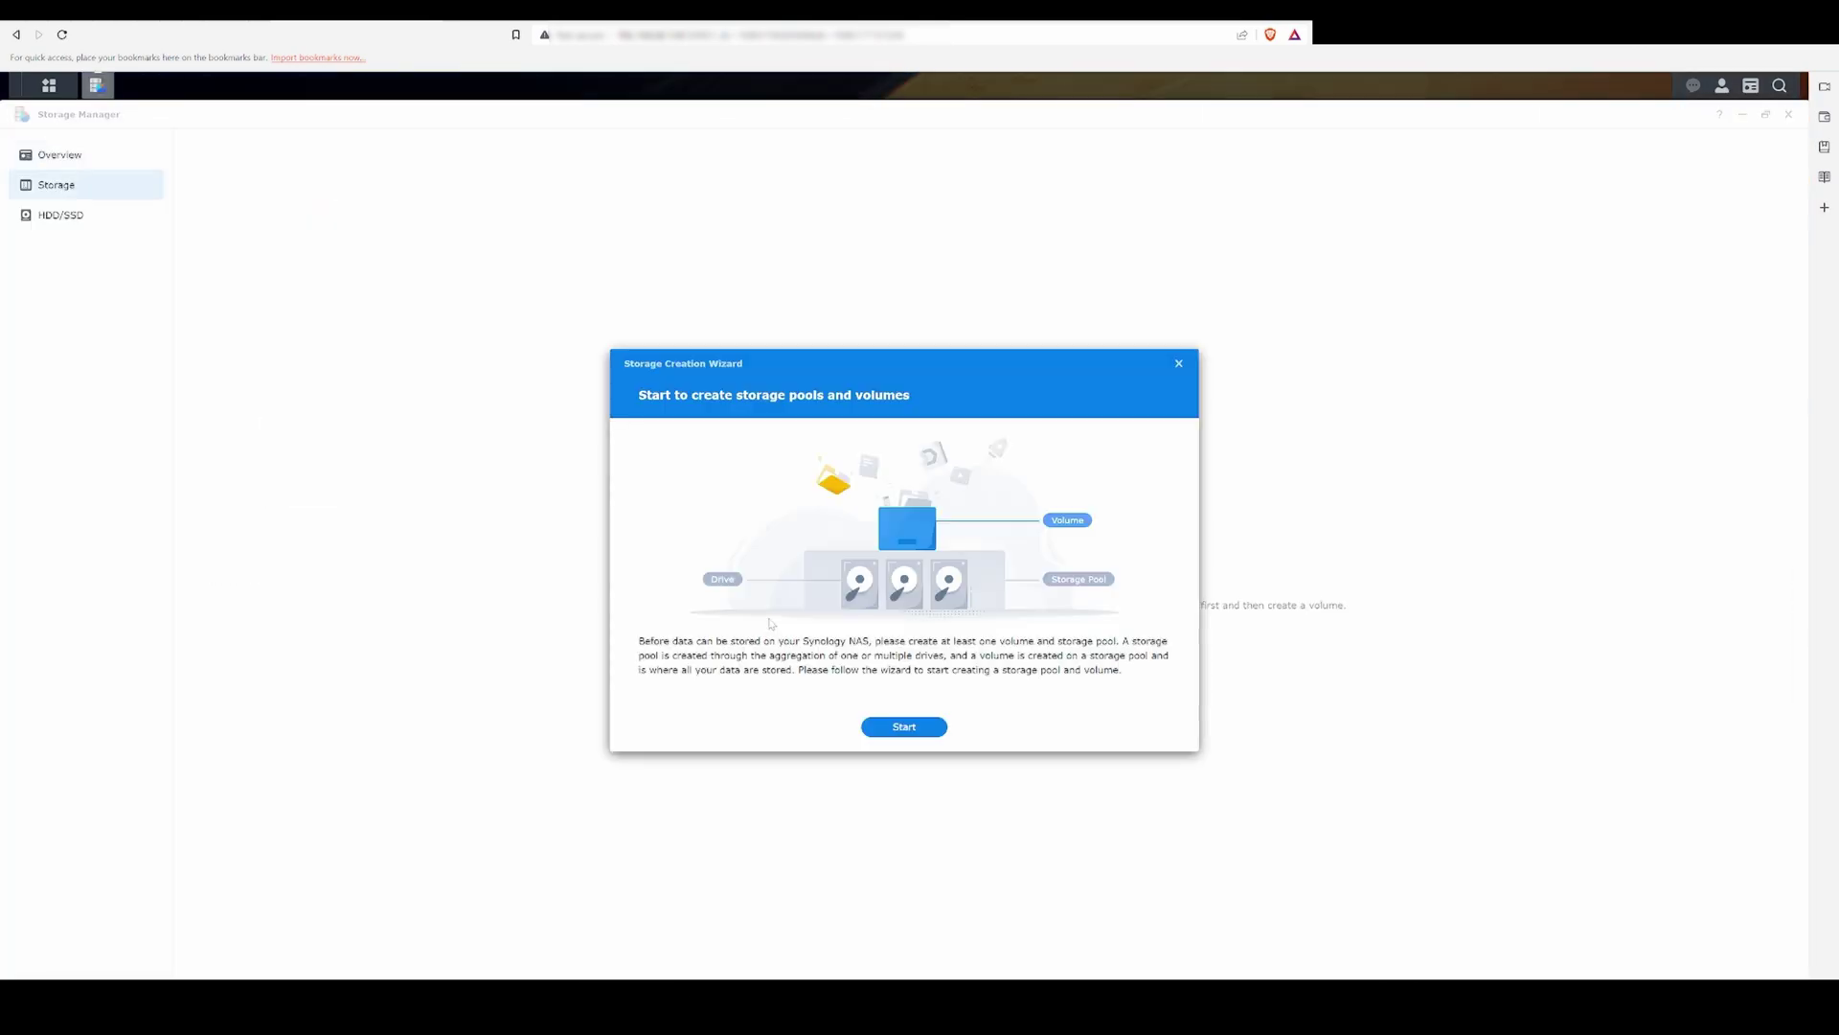
{"action": "left_click", "coordinate": [905, 726]}
{"action": "left_click", "coordinate": [901, 488]}
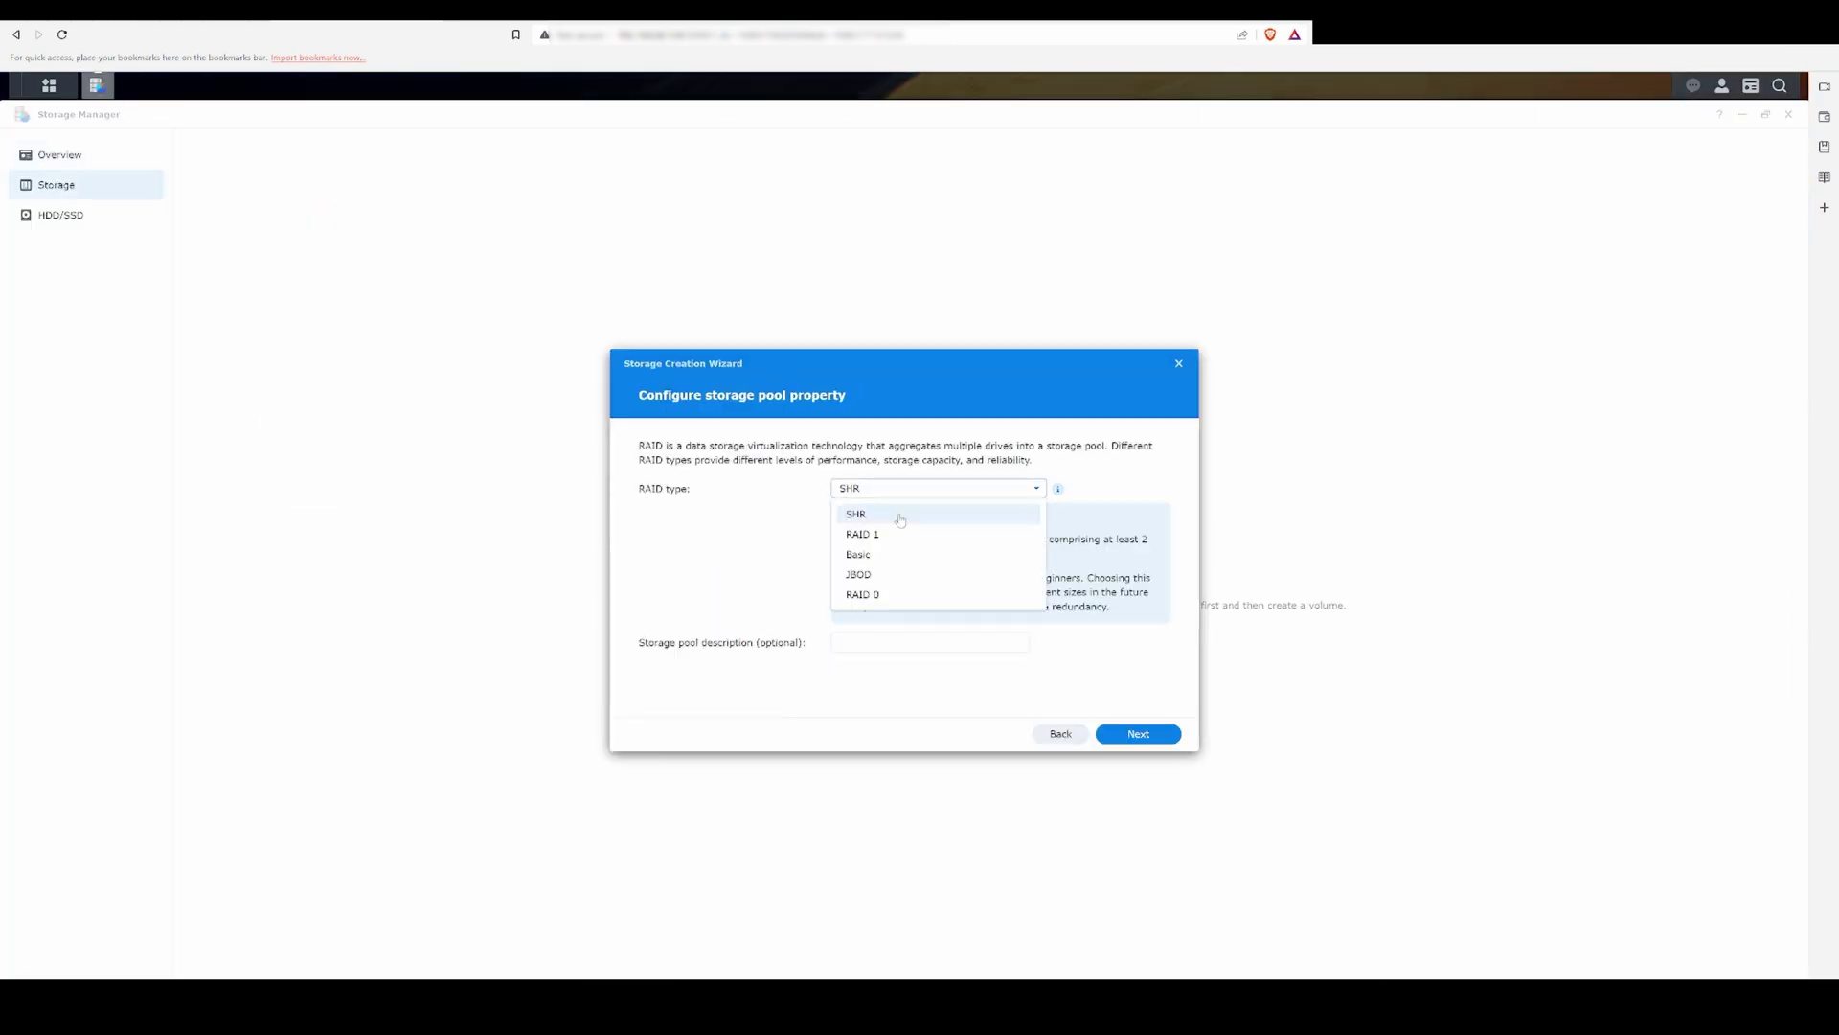
{"action": "left_click", "coordinate": [901, 515]}
{"action": "left_click", "coordinate": [900, 642]}
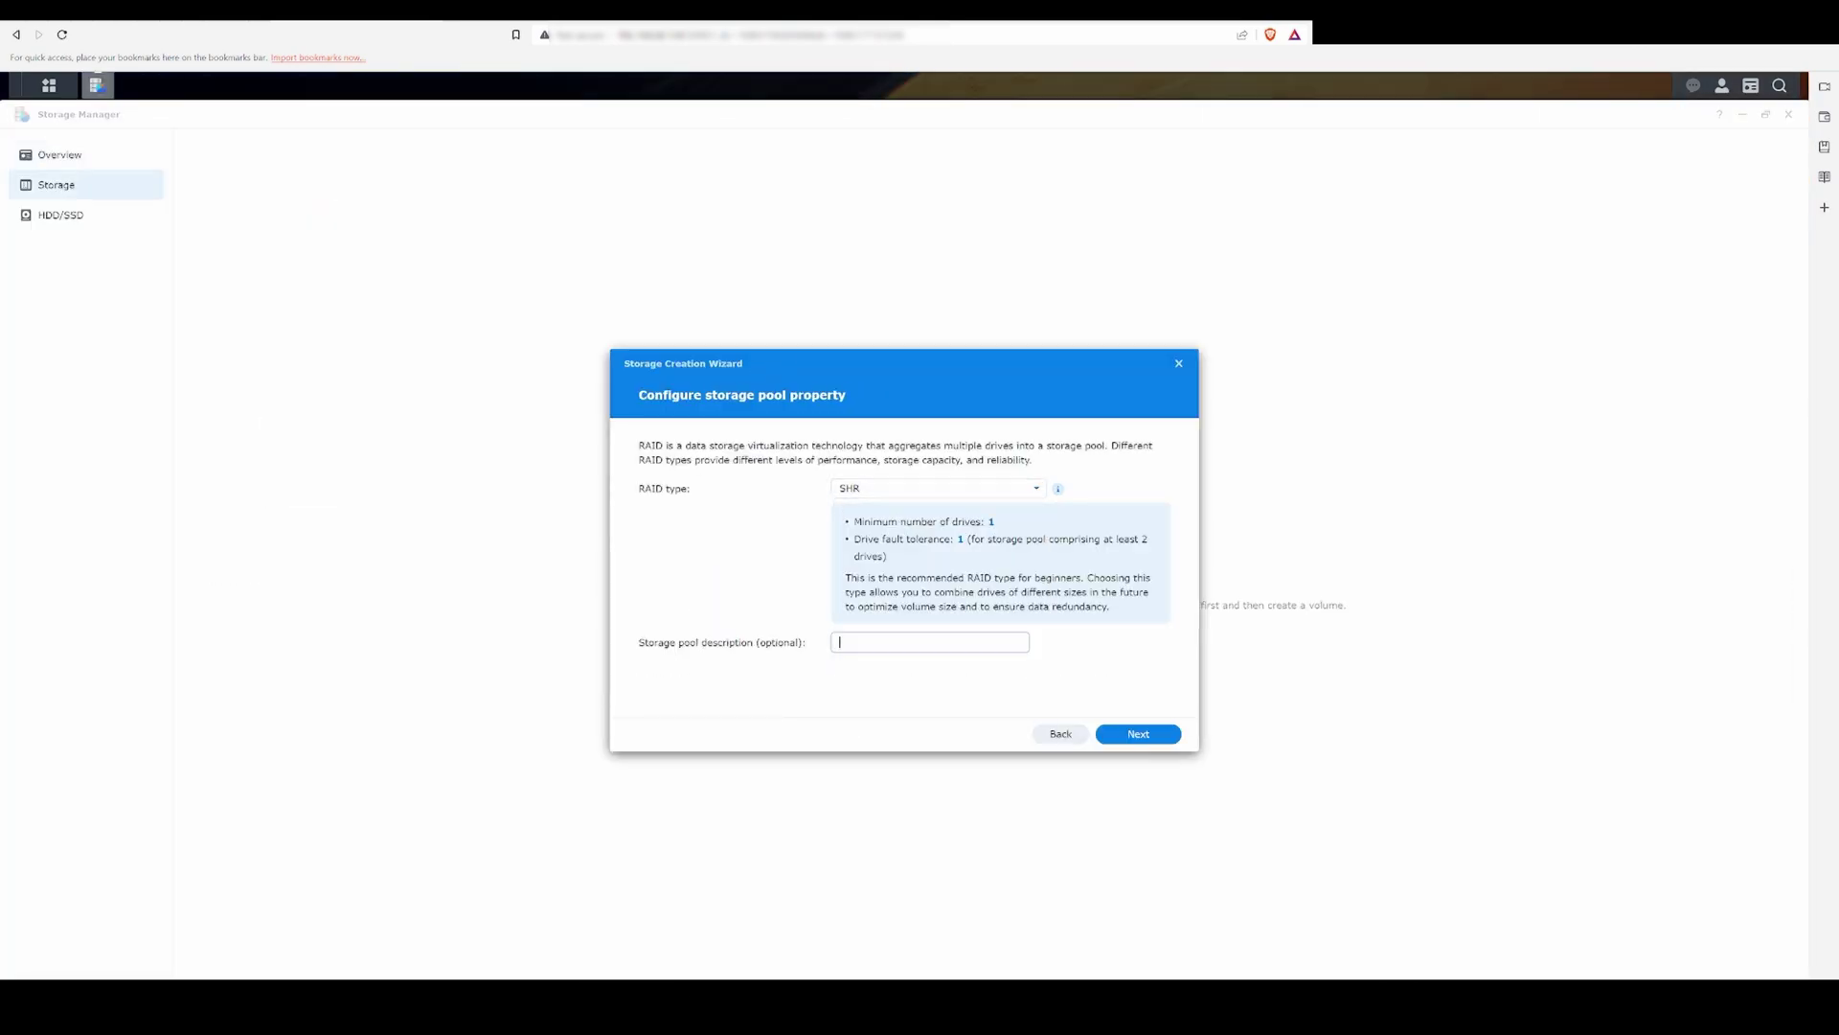
{"action": "left_click", "coordinate": [1134, 736]}
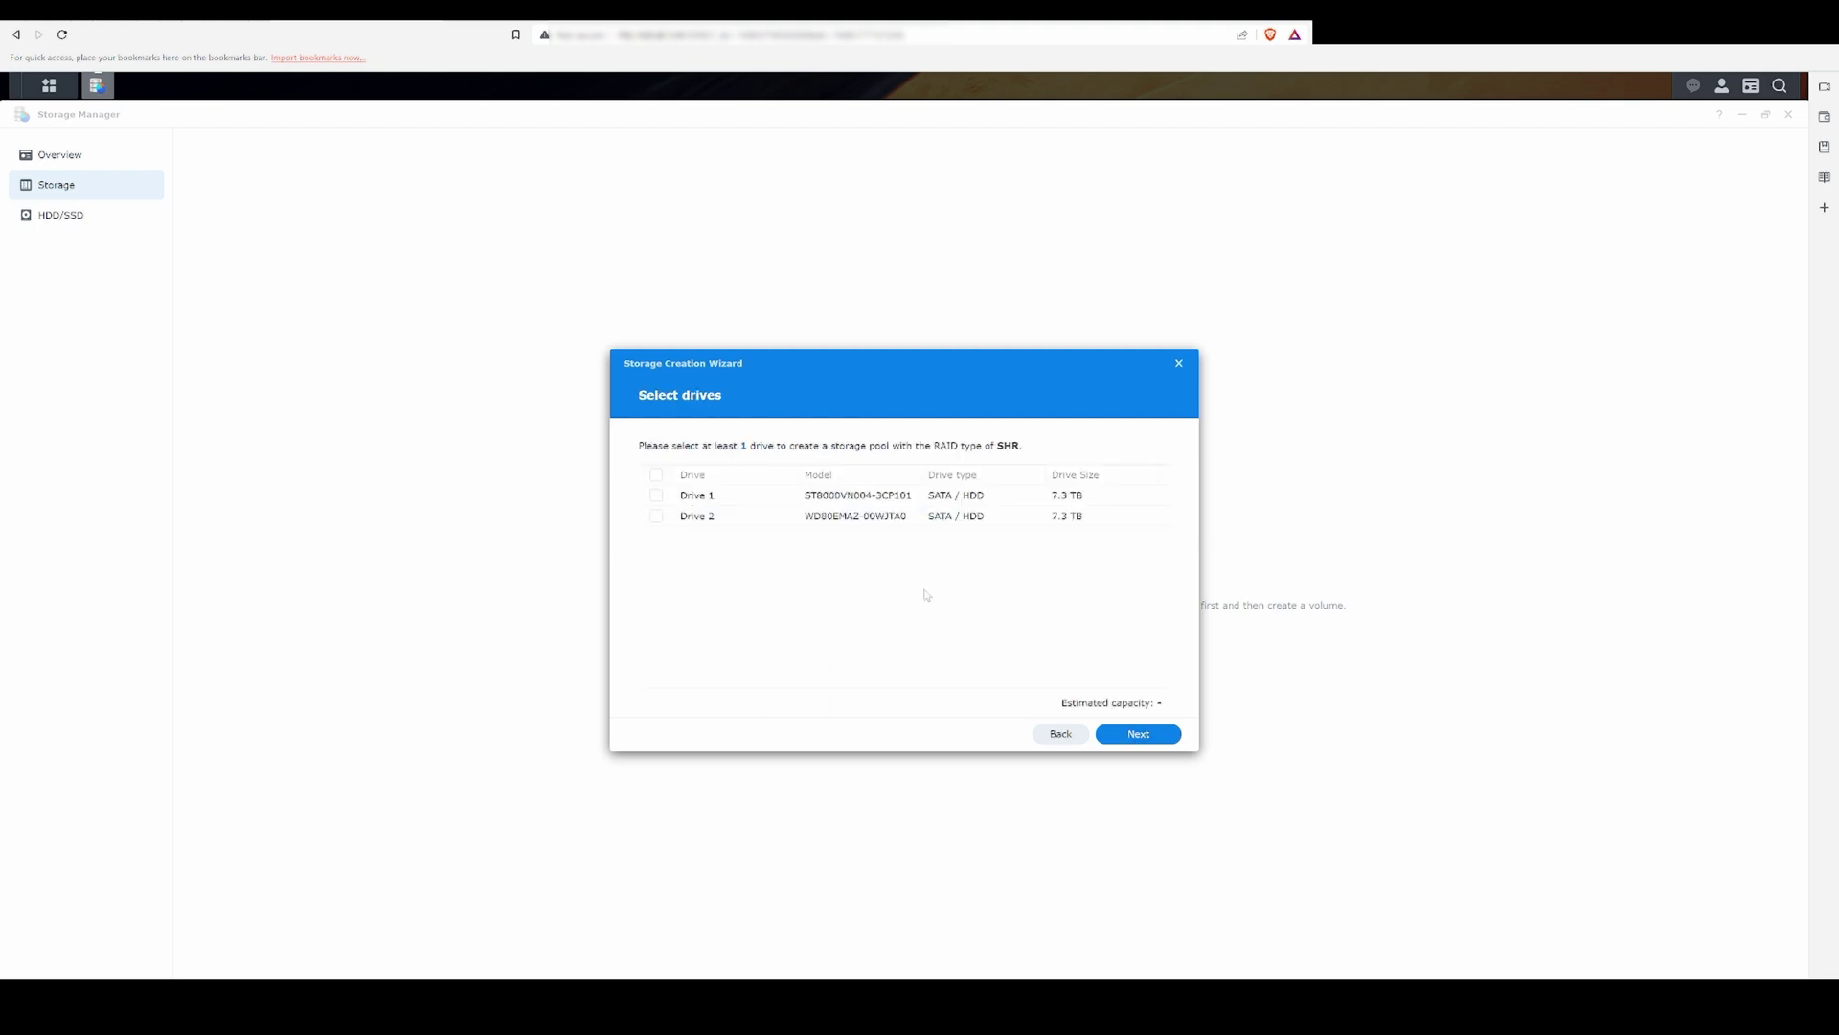
{"action": "left_click", "coordinate": [1149, 736]}
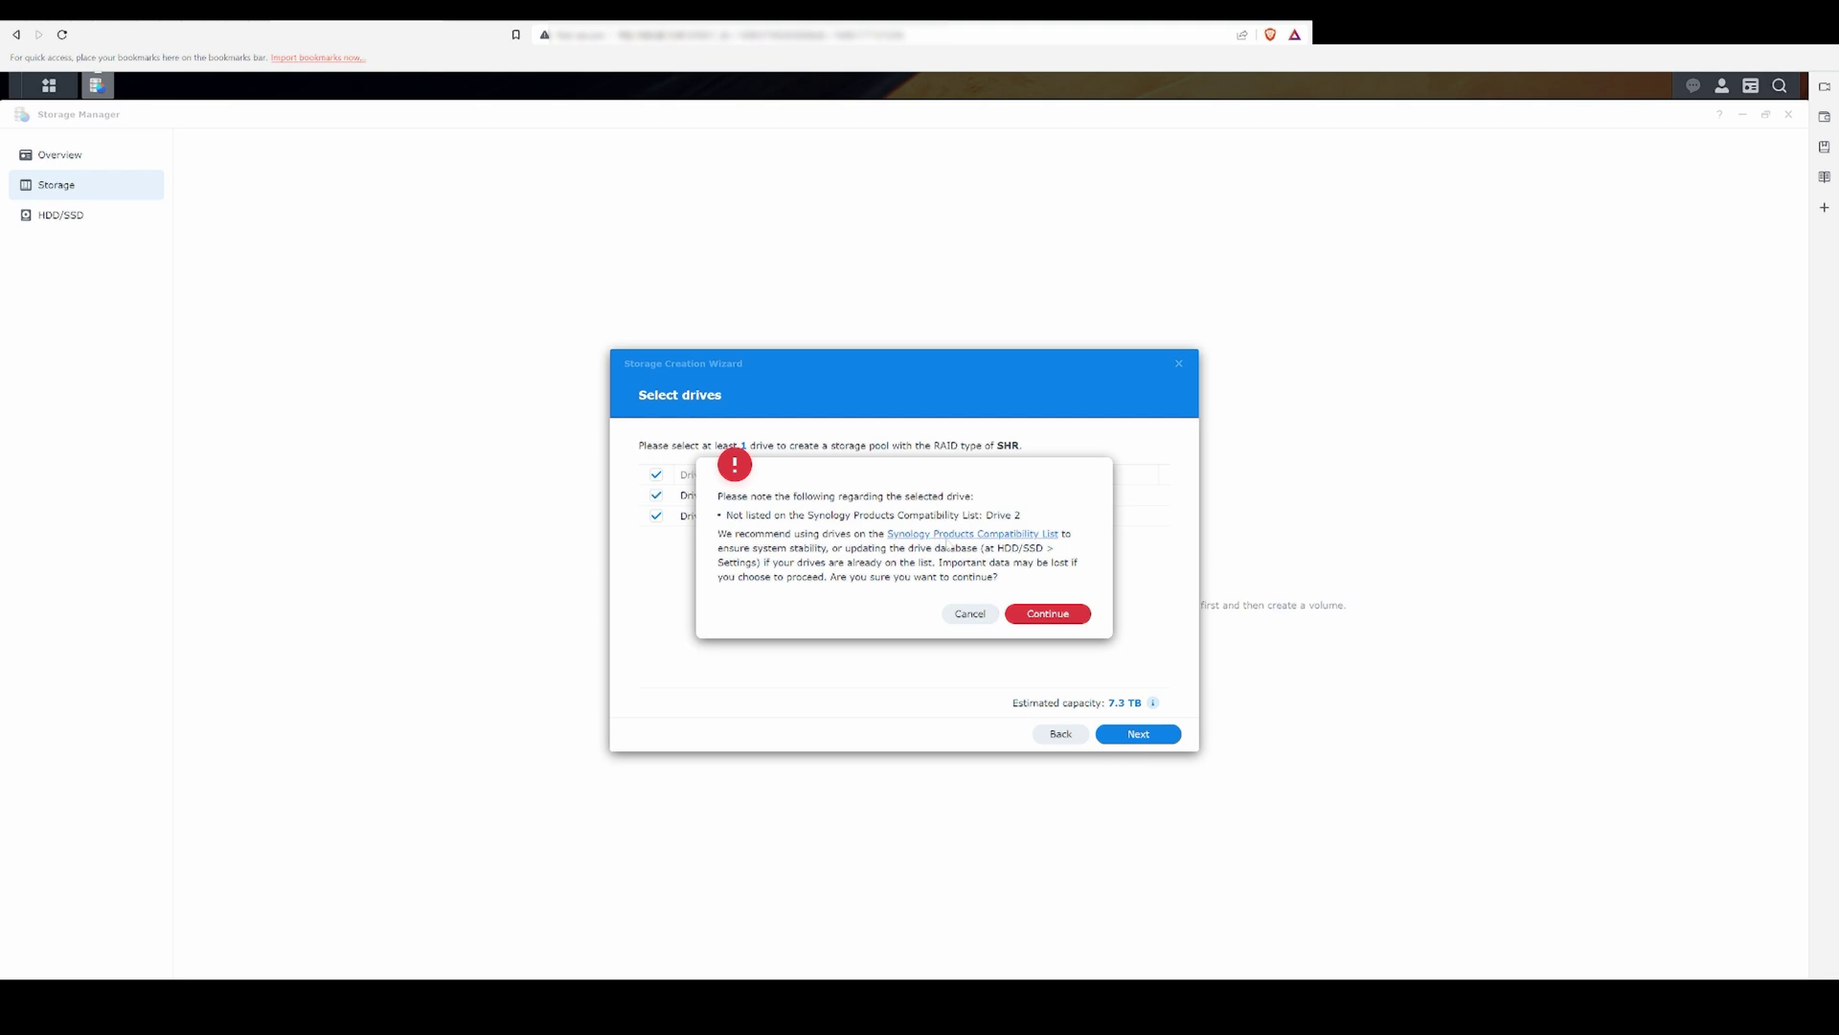
Step: Keep the drive check and create a 7441 GB Btrfs Volume 1, confirming the drive erase
{"action": "left_click", "coordinate": [1047, 613]}
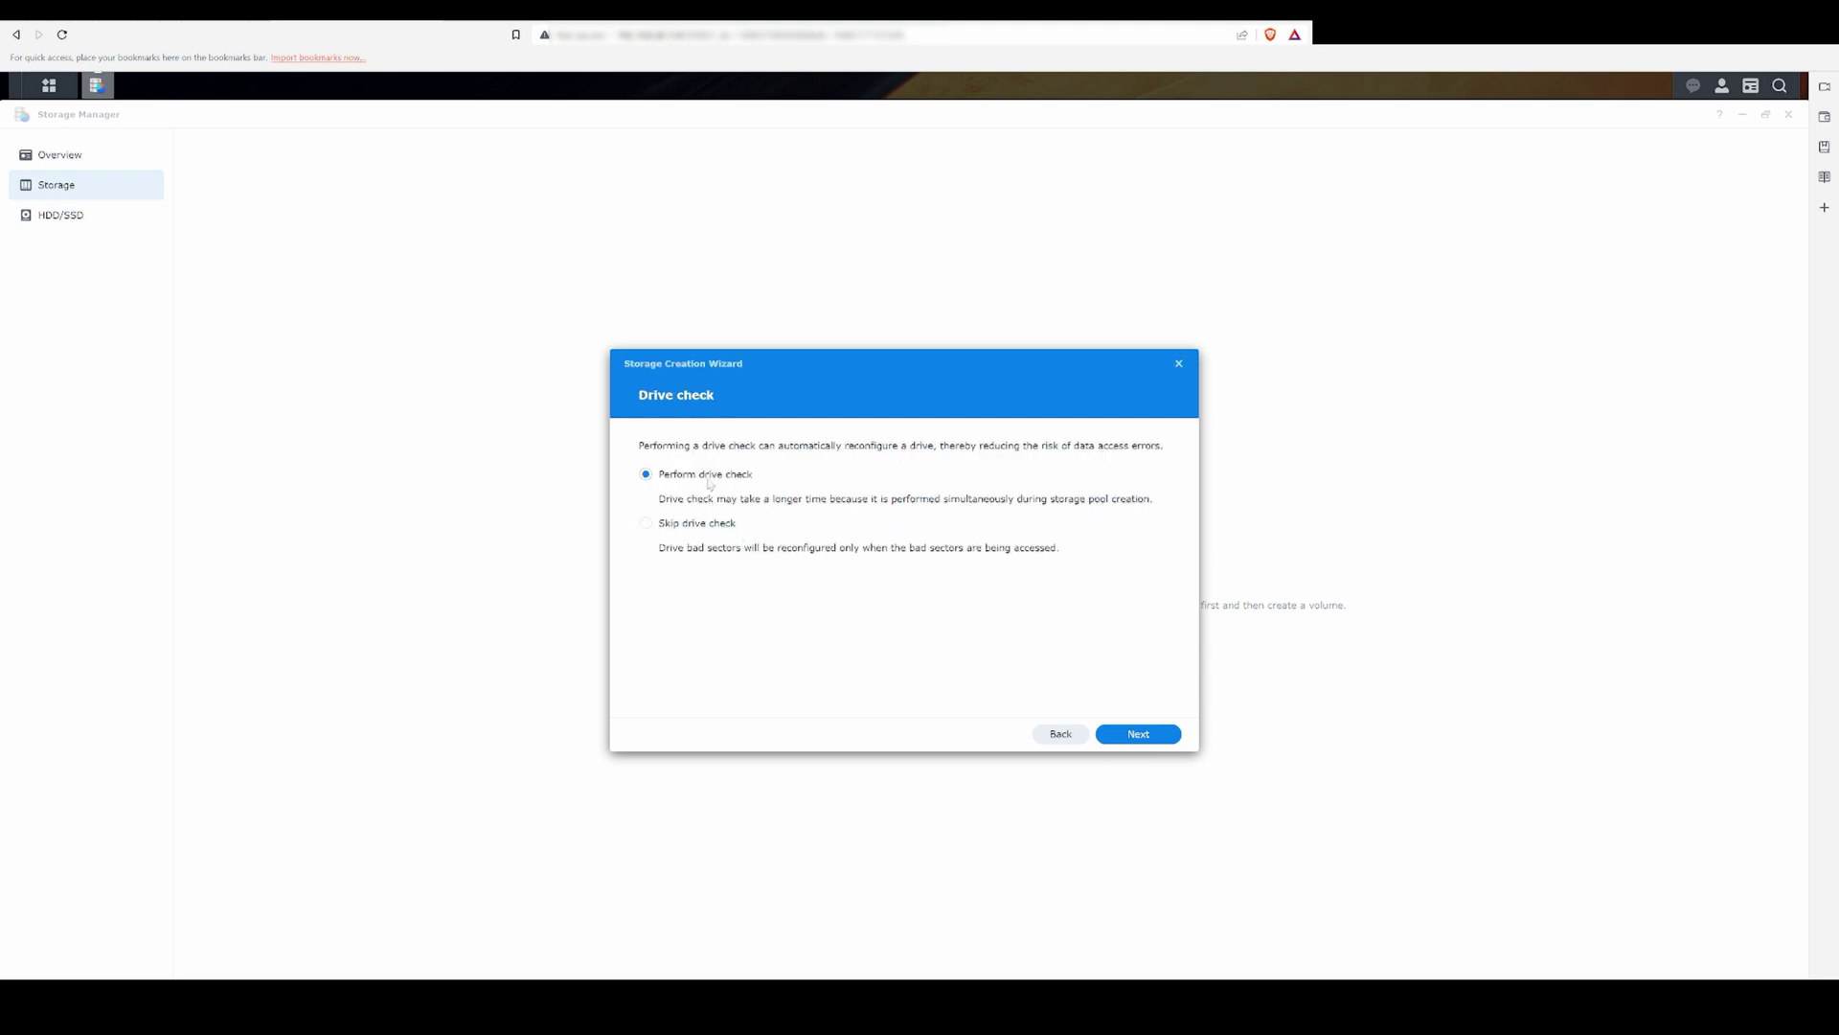
{"action": "left_click", "coordinate": [1130, 734]}
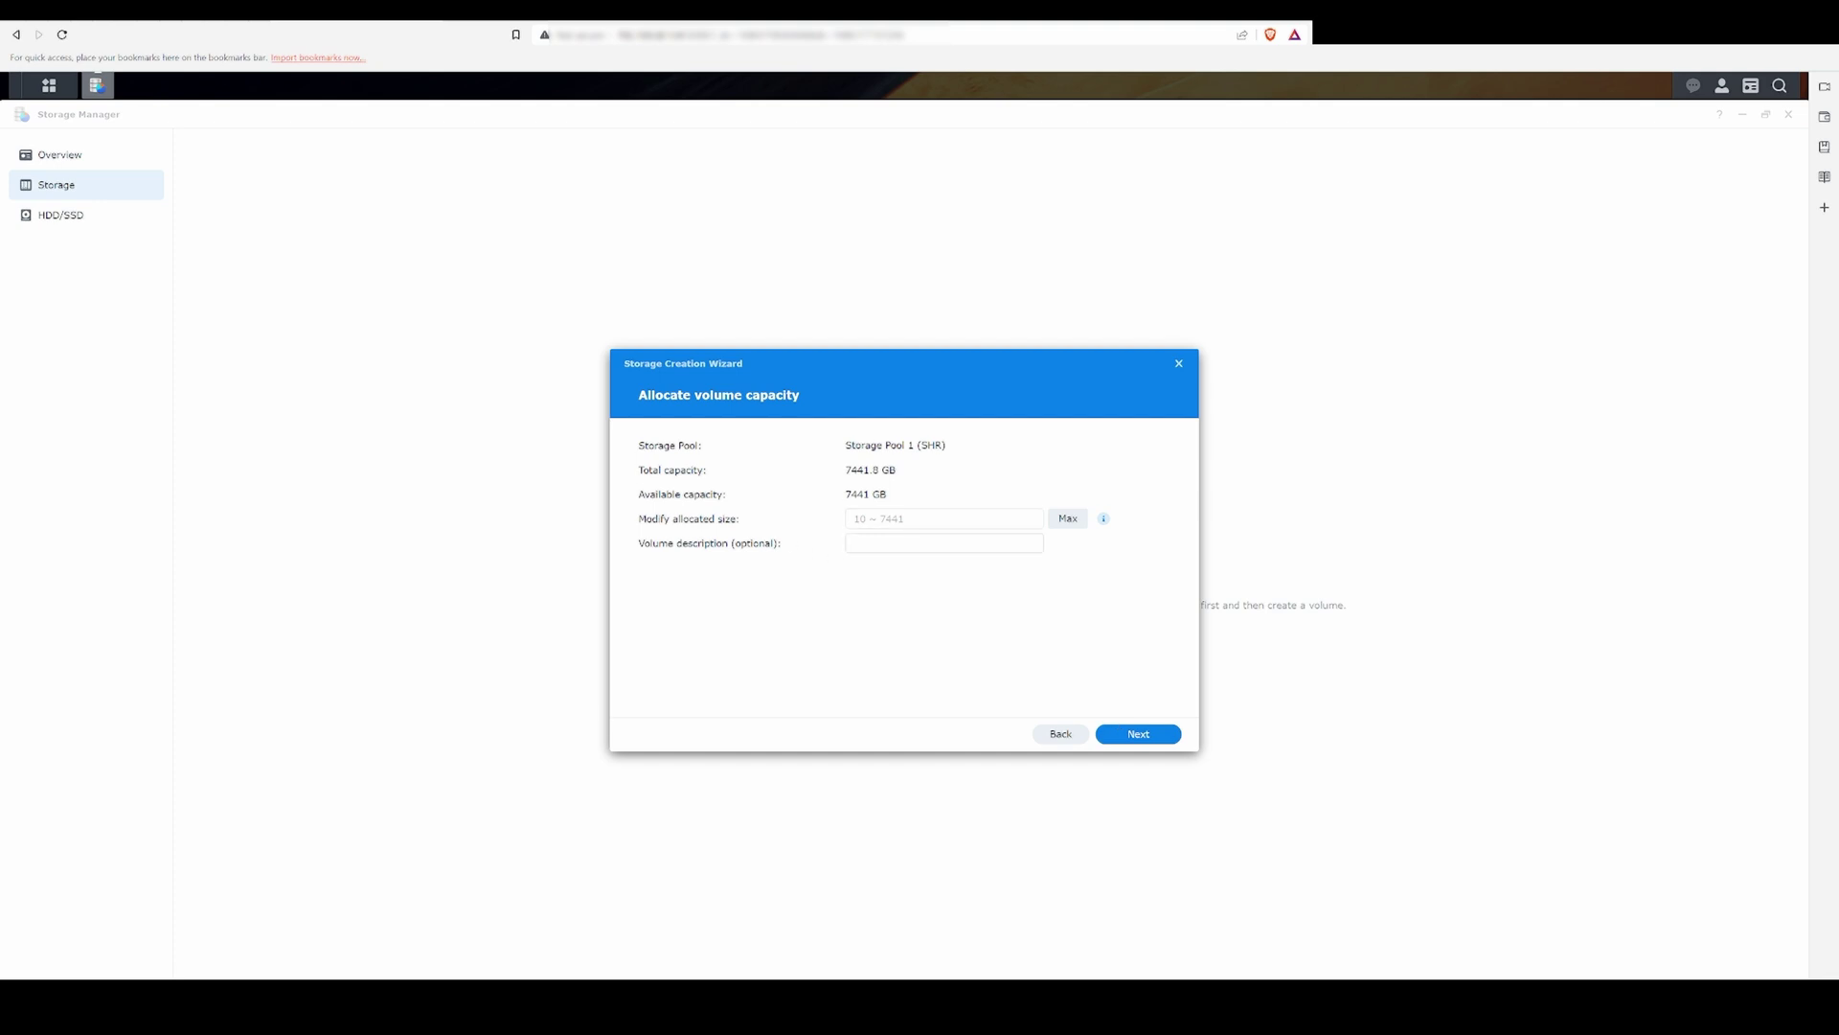
{"action": "left_click", "coordinate": [1068, 525]}
{"action": "left_click", "coordinate": [1126, 735]}
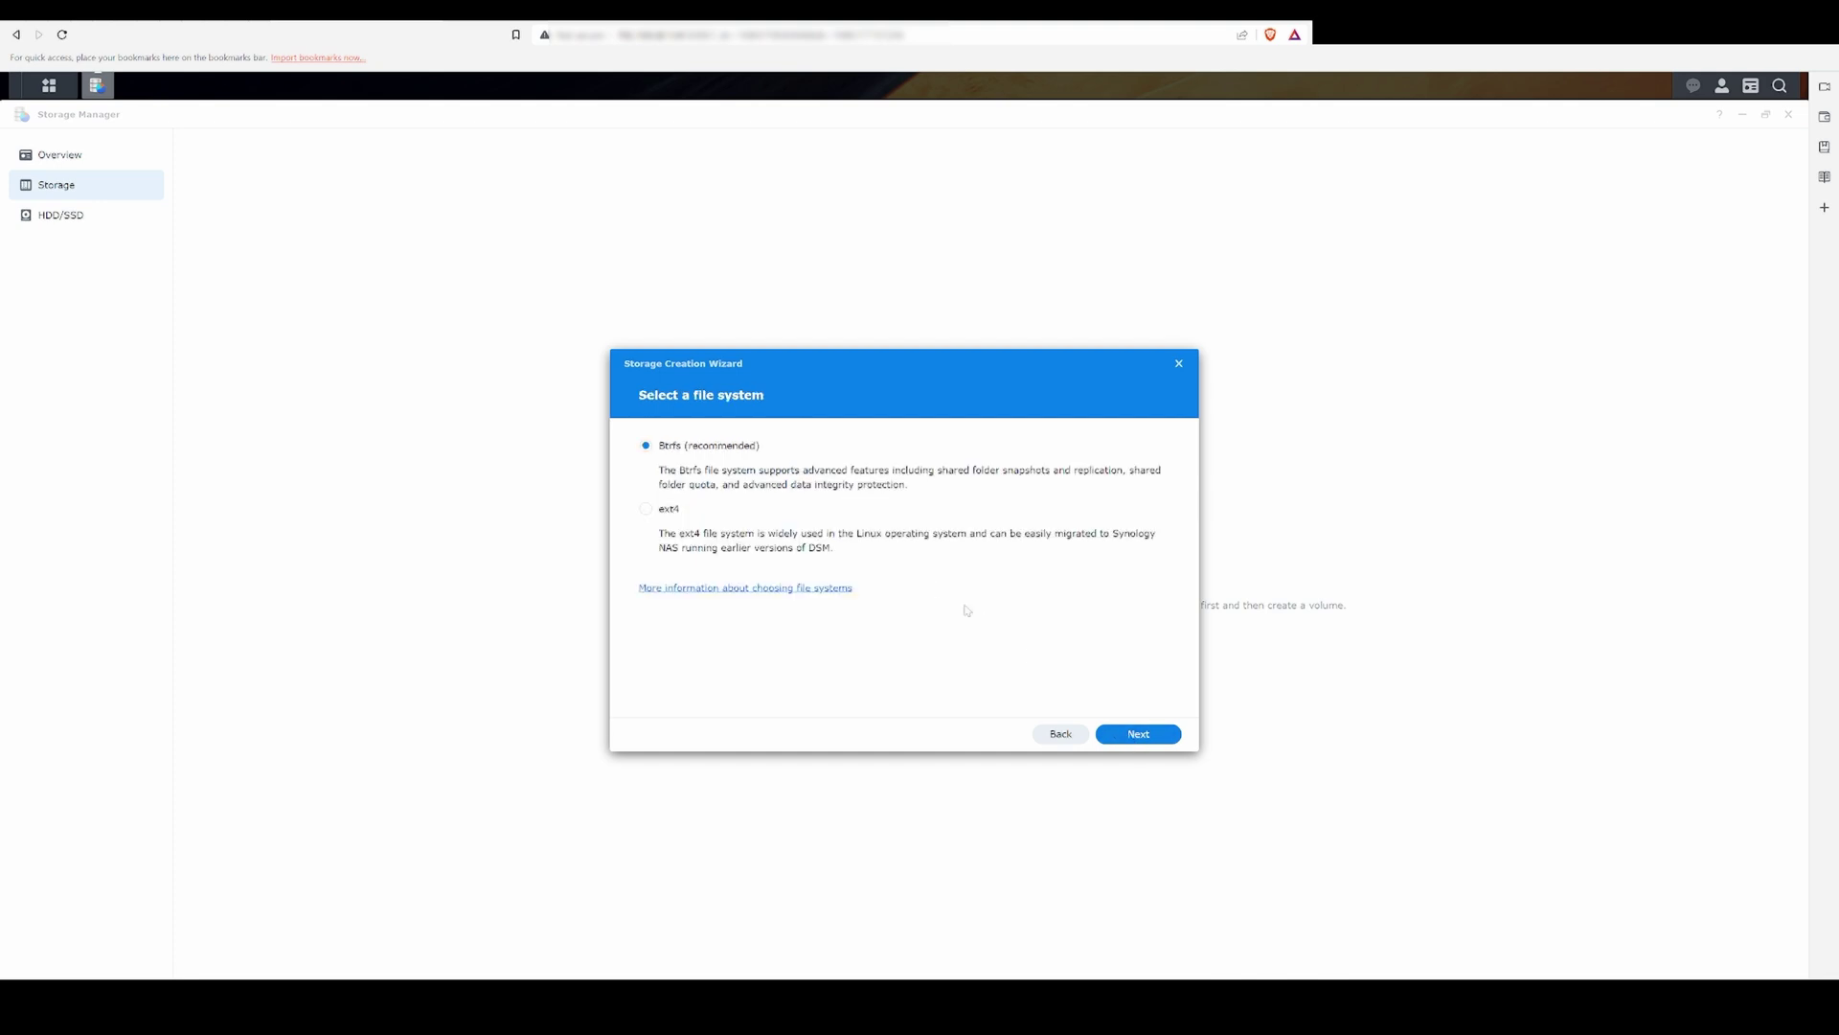
{"action": "left_click", "coordinate": [1136, 735]}
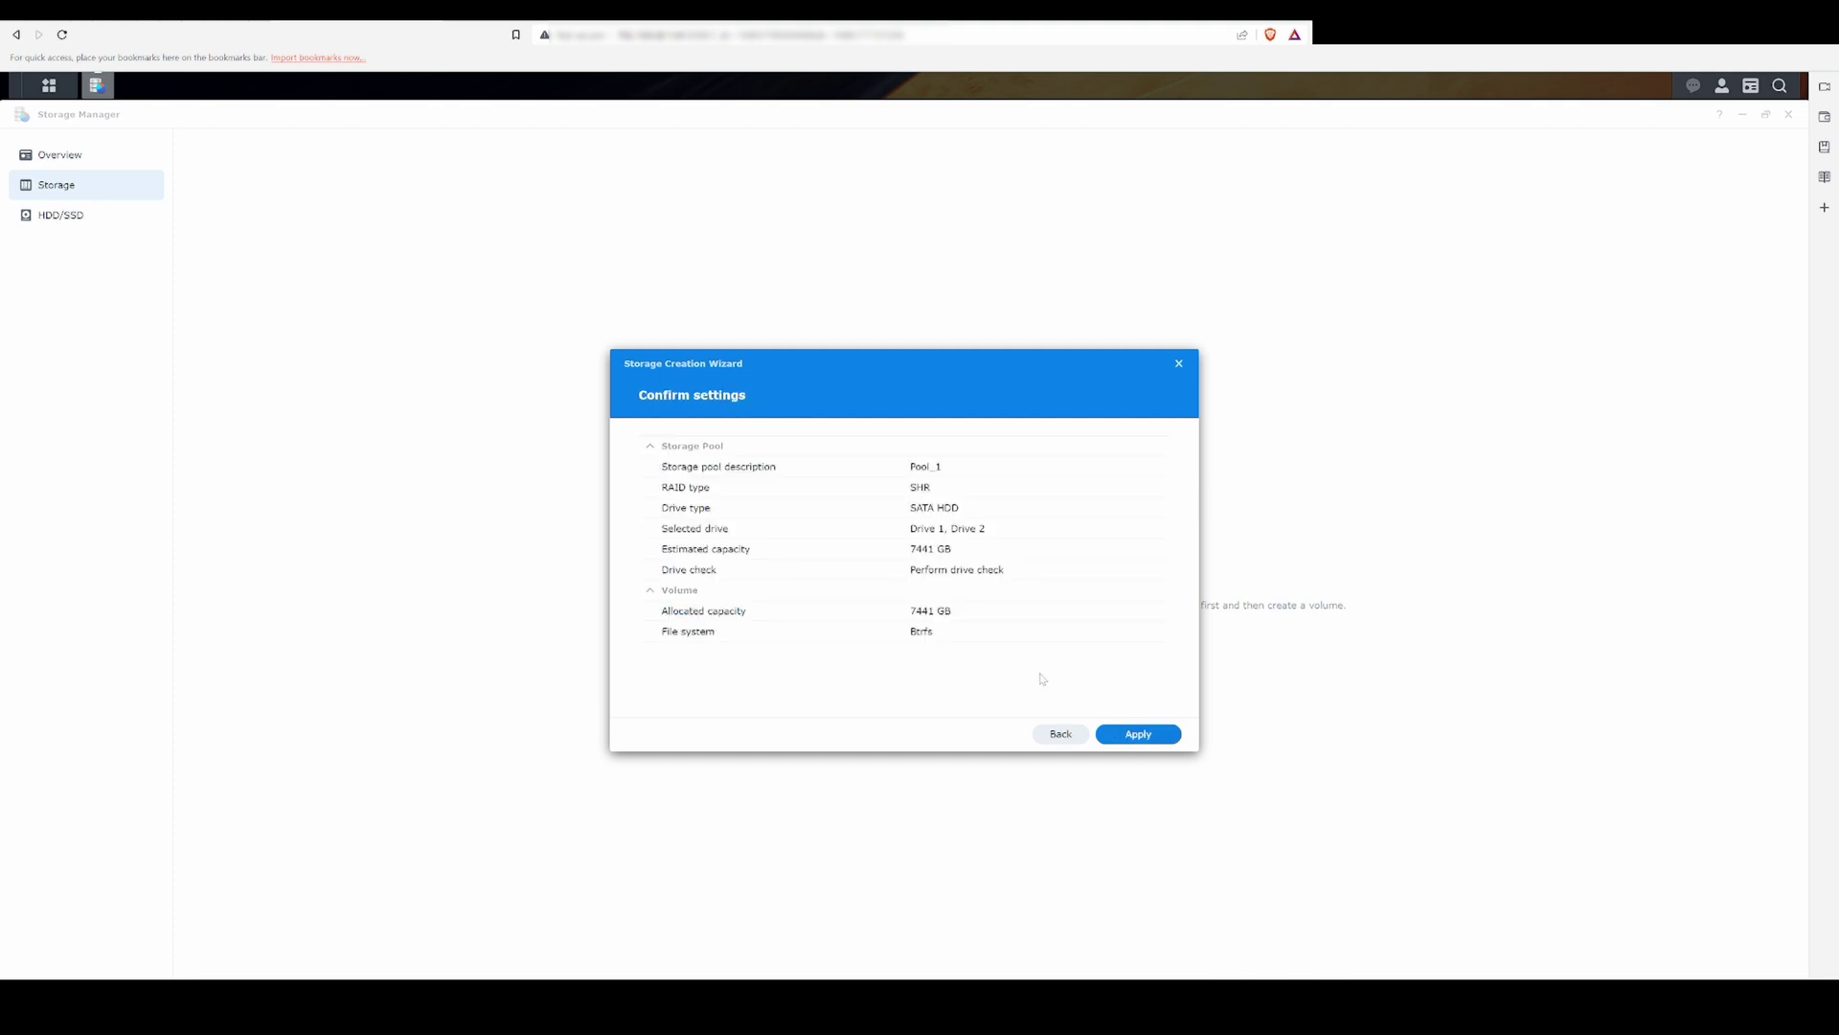
{"action": "left_click", "coordinate": [1134, 736]}
{"action": "left_click", "coordinate": [1011, 583]}
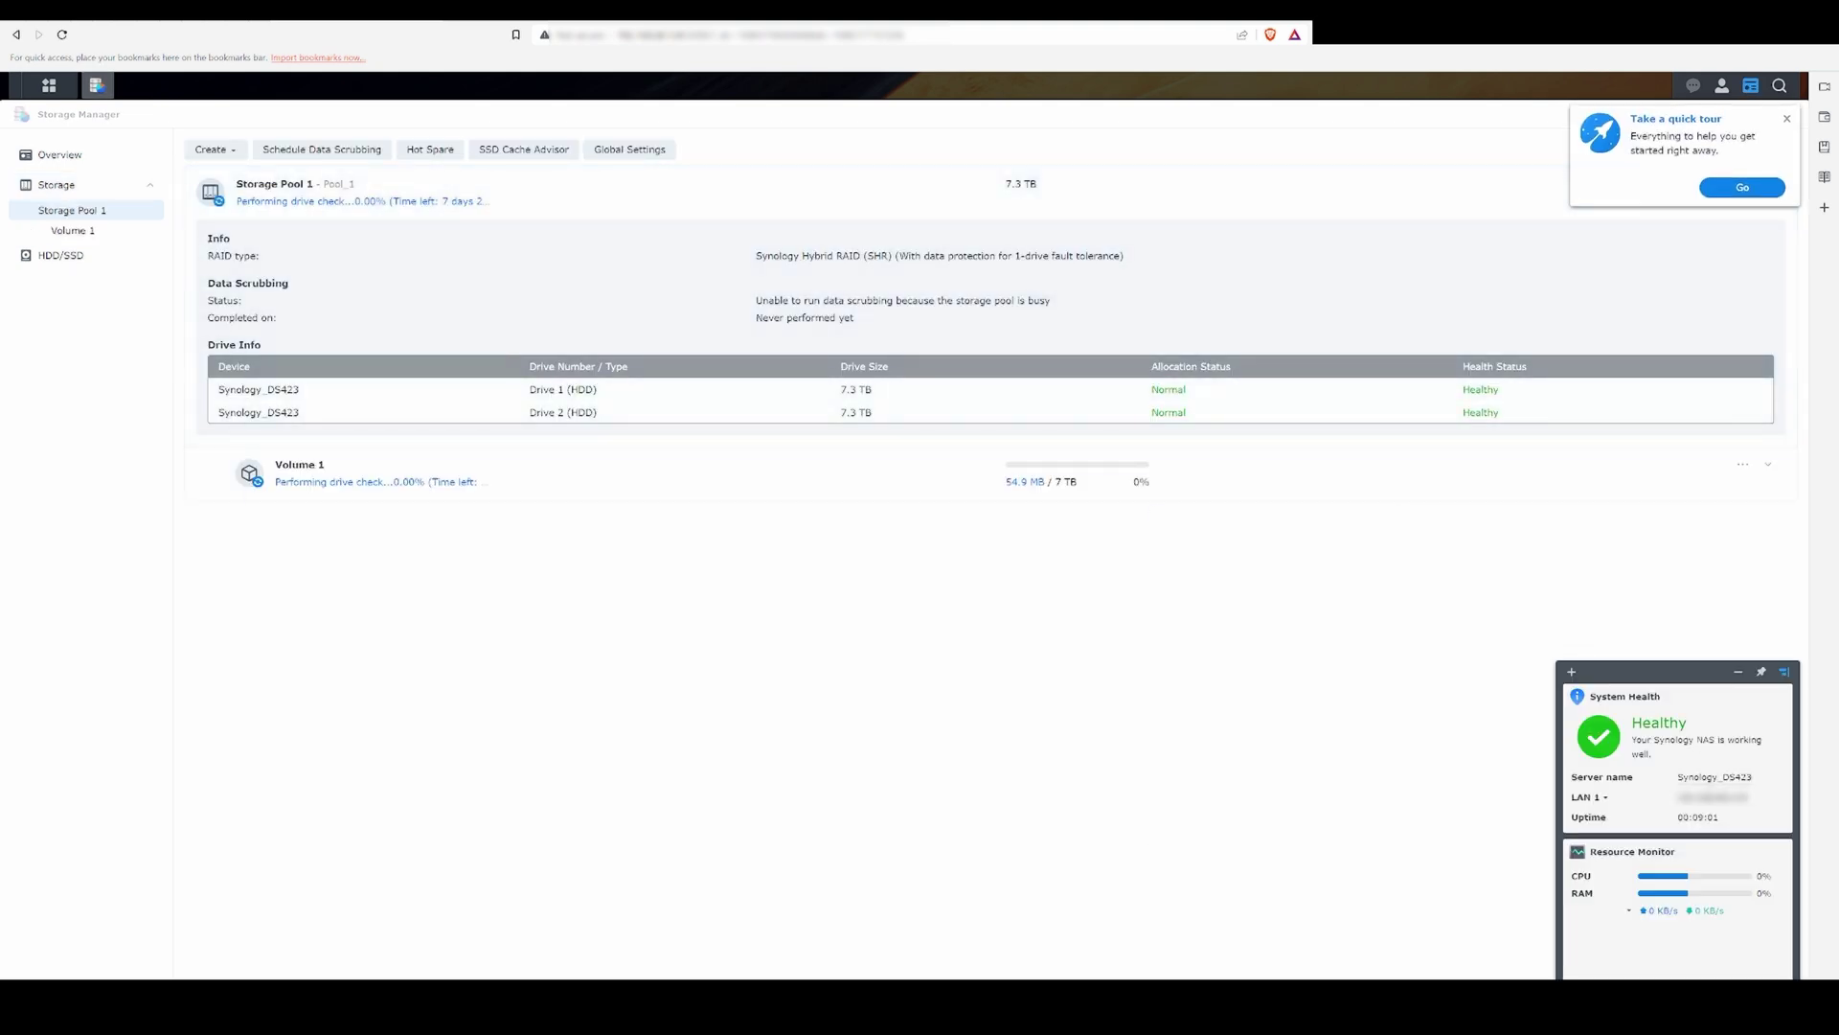
Step: Check Volume 1's drive-check progress, then bring up the Control Panel
{"action": "left_click", "coordinate": [387, 478]}
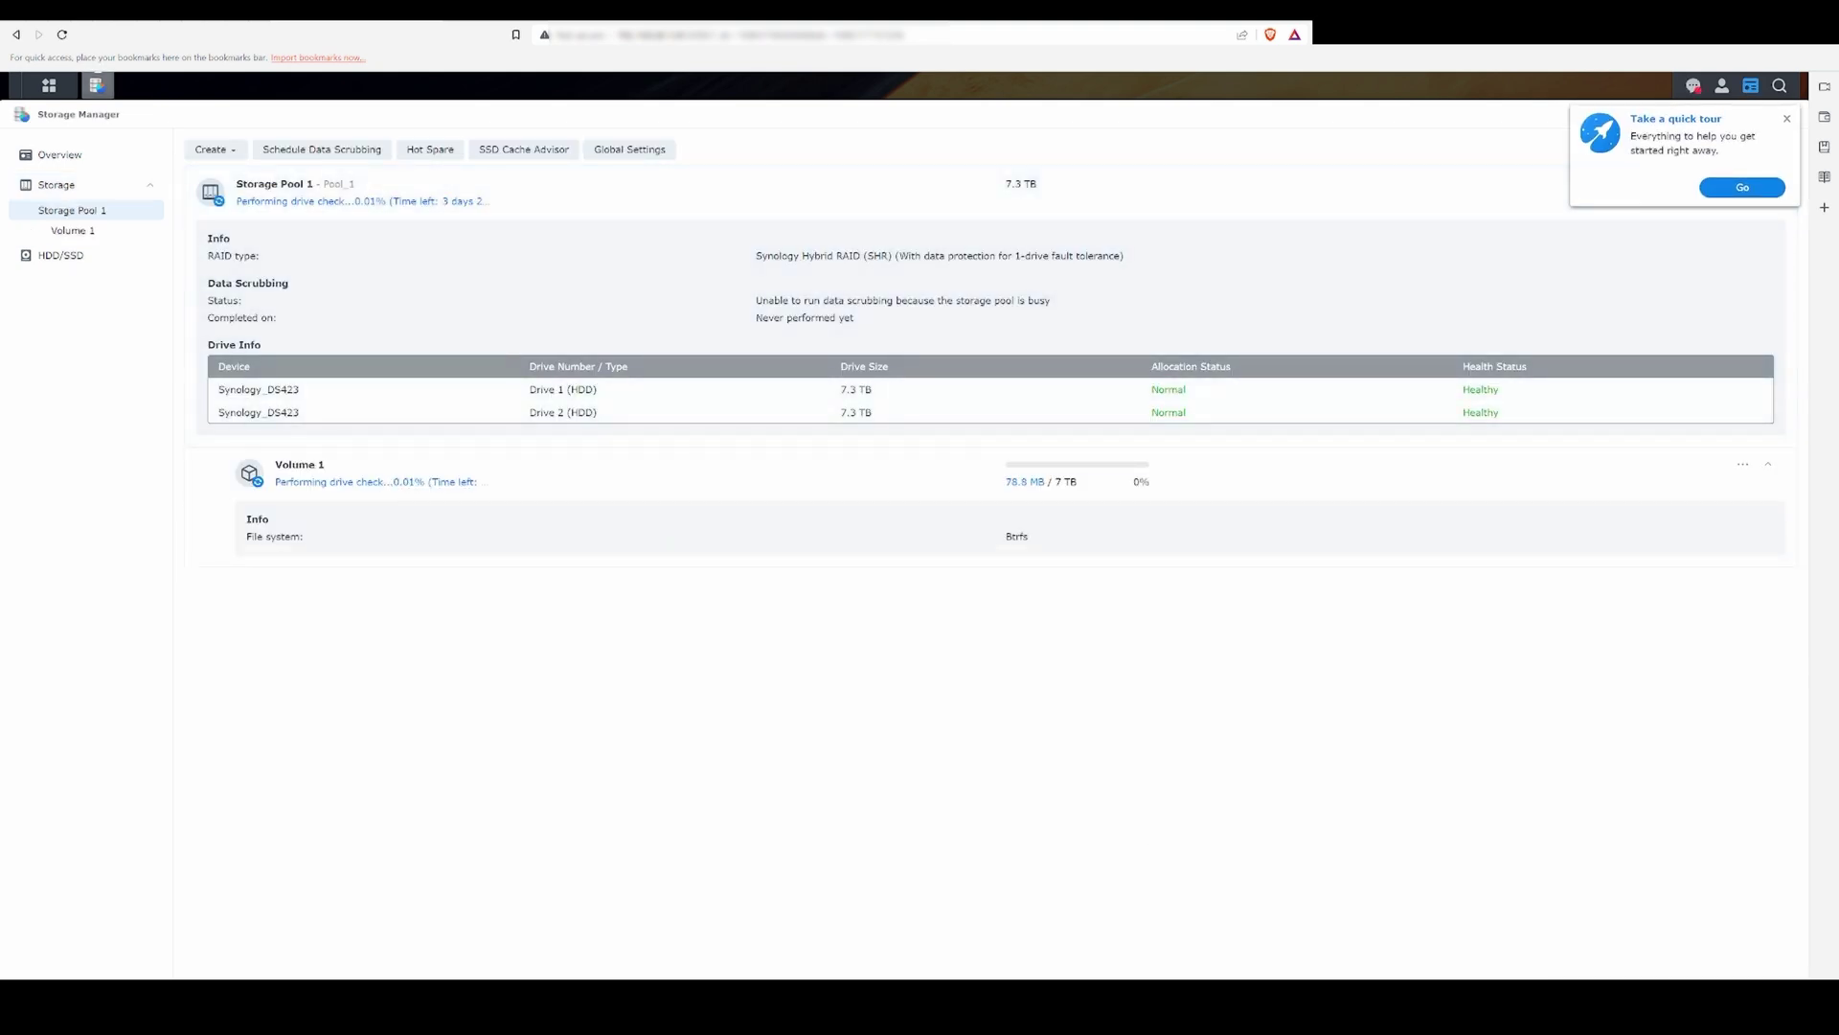
{"action": "left_click", "coordinate": [357, 482]}
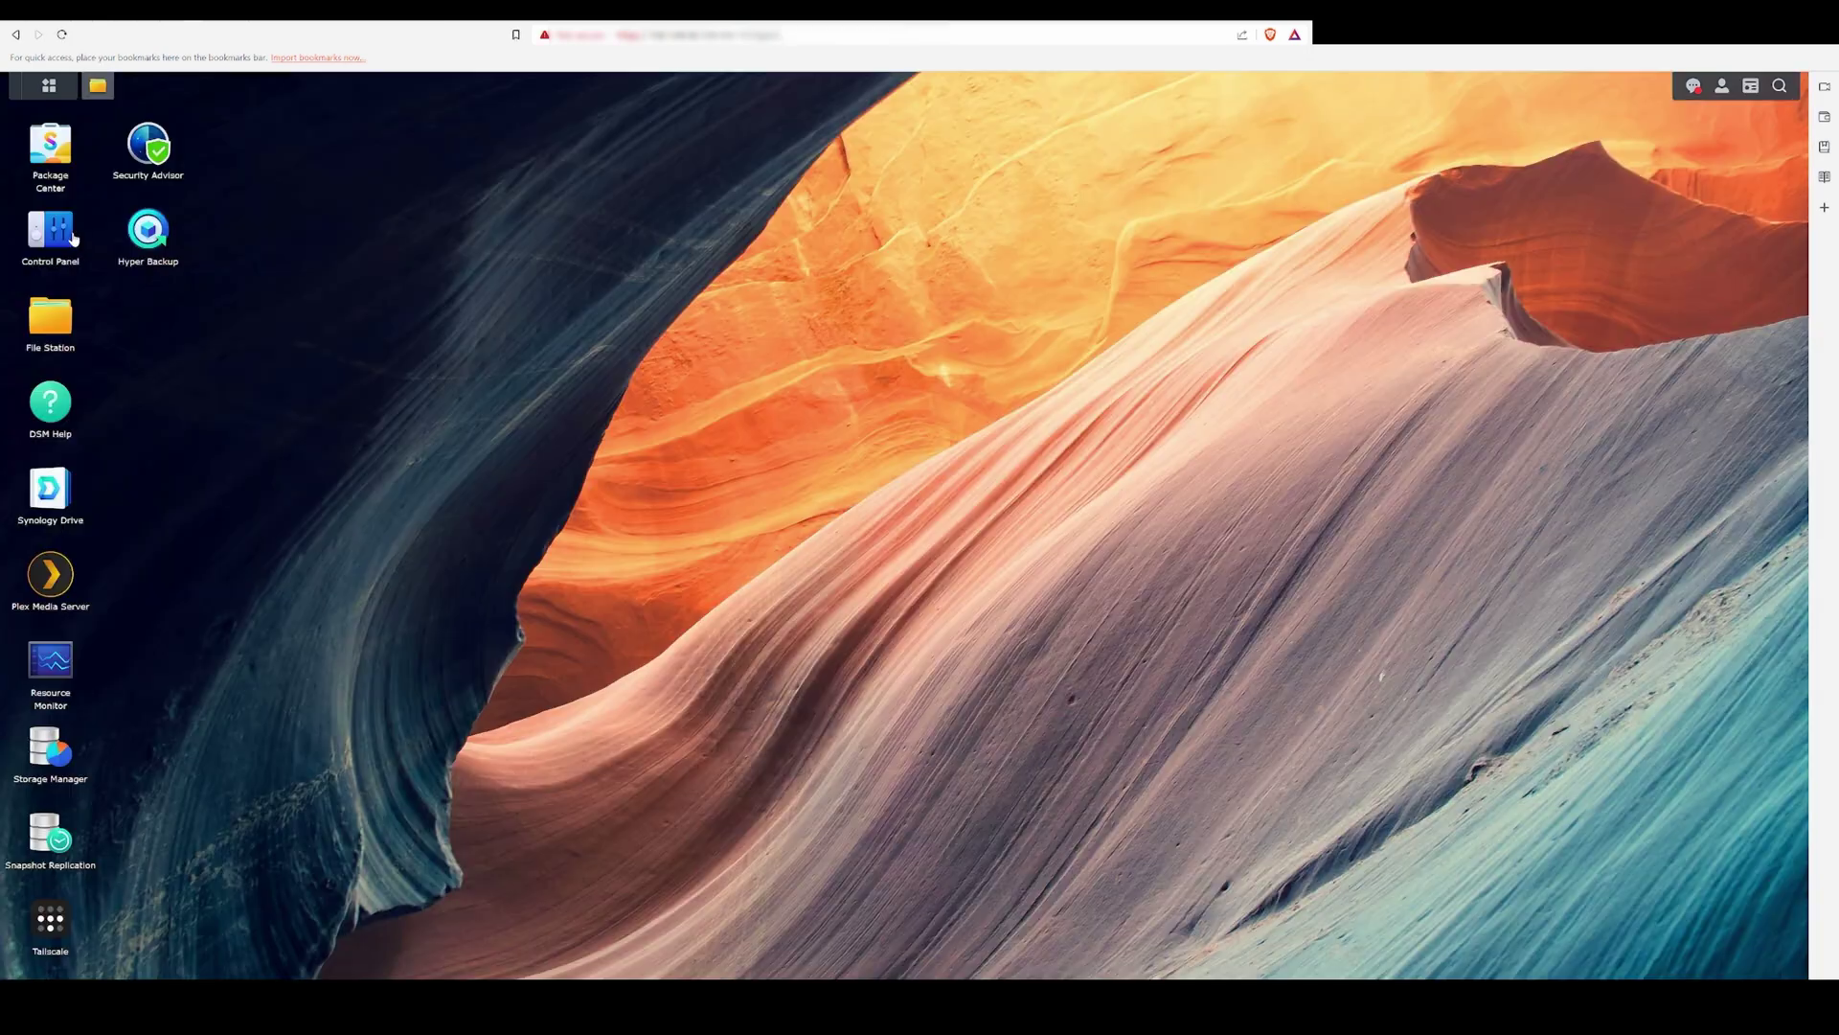
{"action": "left_click", "coordinate": [50, 232]}
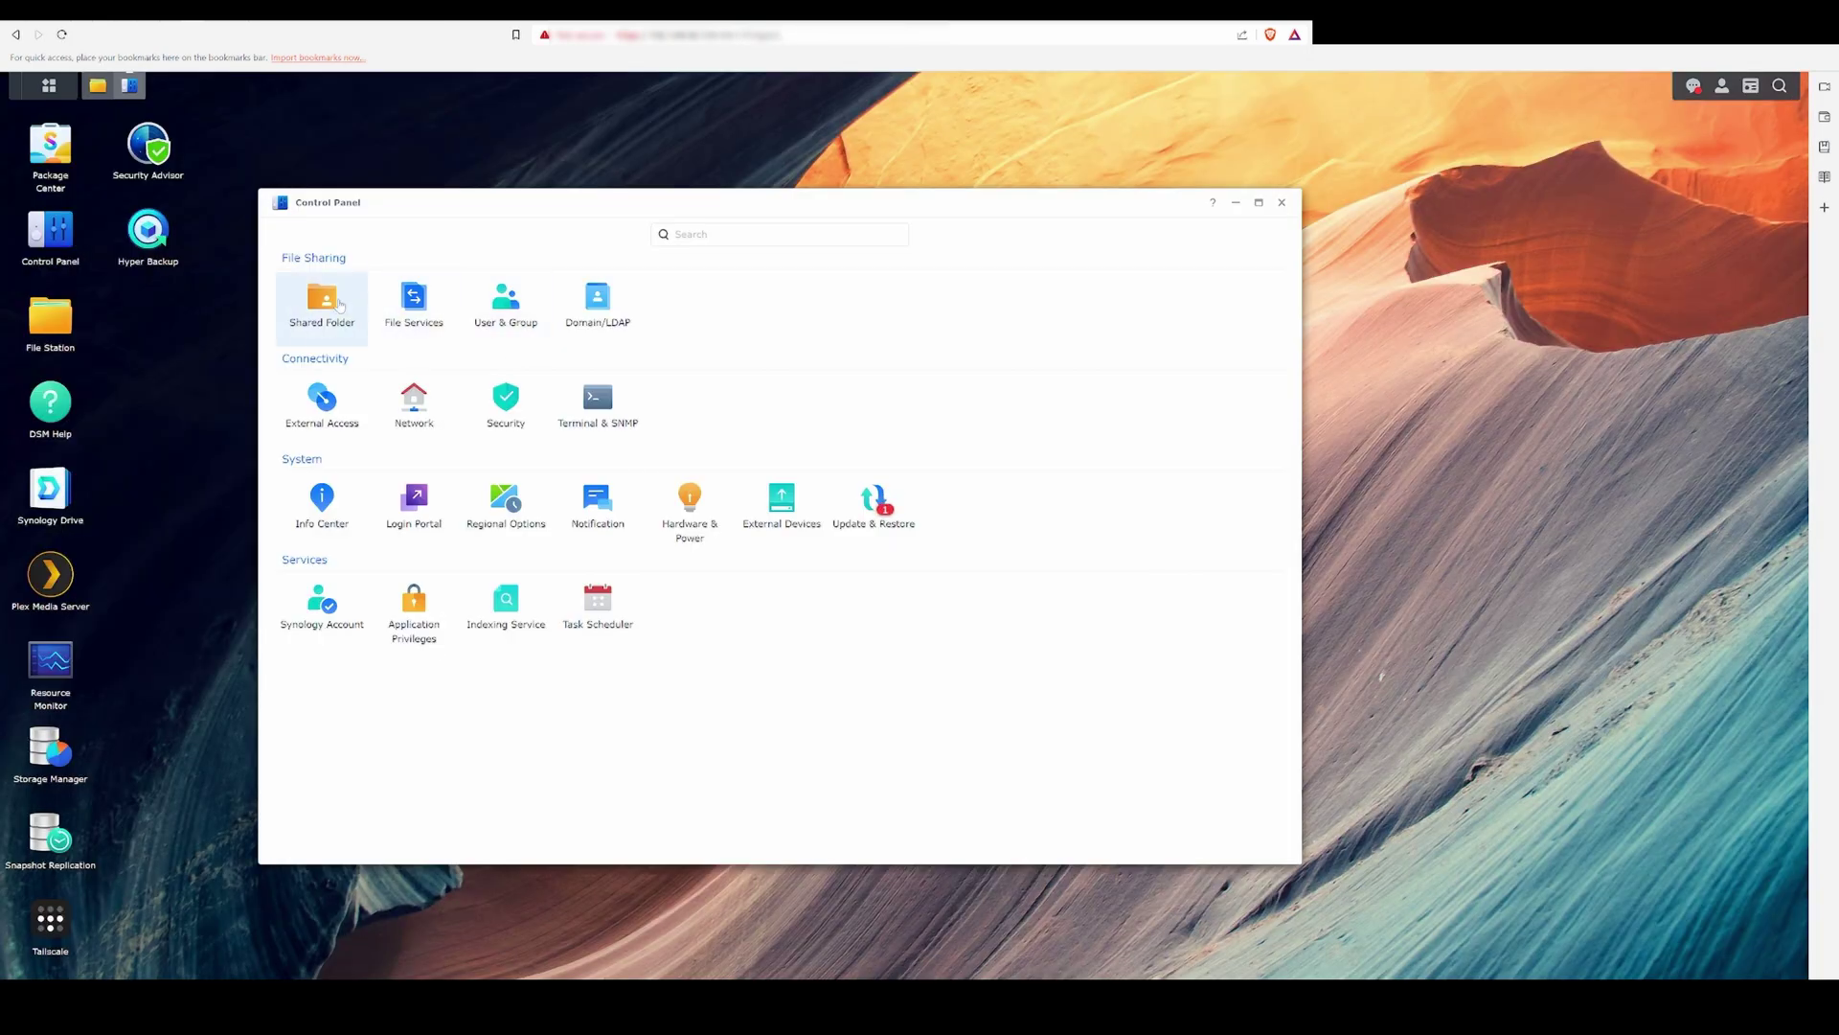
Step: Create shared folder 'Test Share For YouTube' on Volume 1 with a description and no recycle bin
{"action": "left_click", "coordinate": [321, 308]}
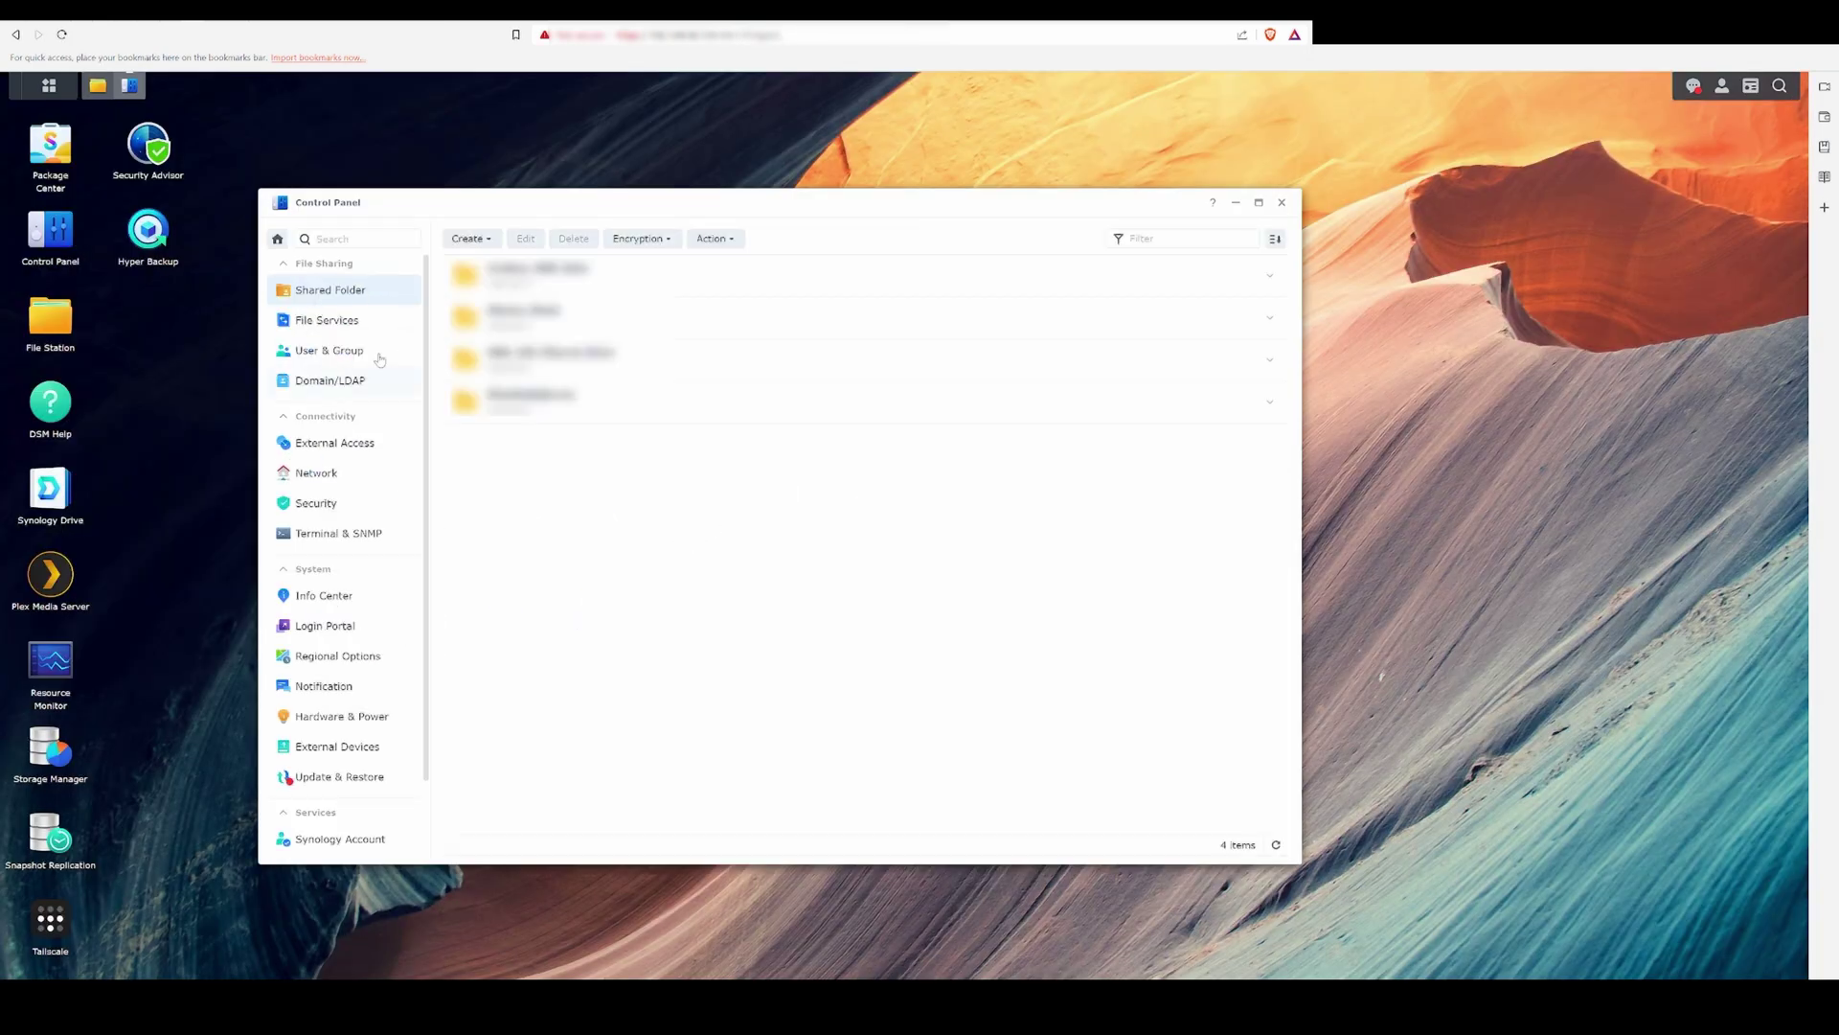
{"action": "left_click", "coordinate": [470, 239]}
{"action": "left_click", "coordinate": [508, 264]}
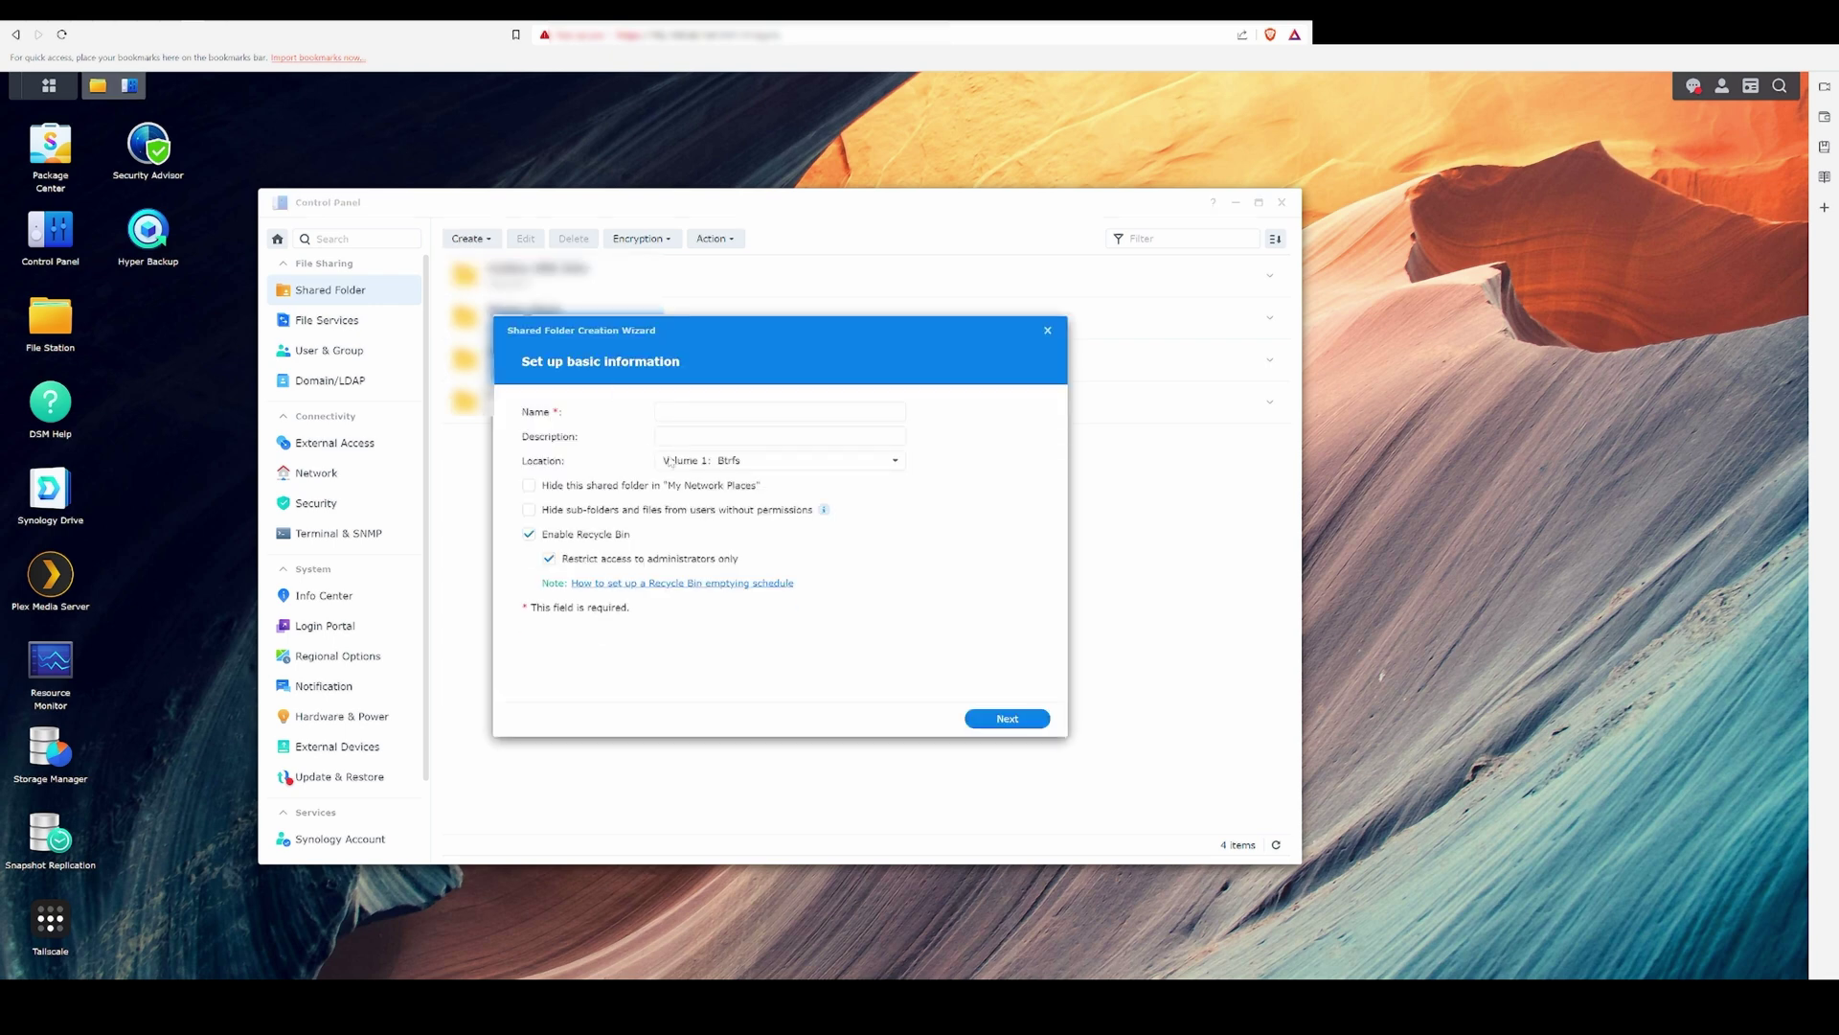
{"action": "left_click", "coordinate": [674, 406]}
{"action": "type", "text": "Test Share For YouTube"}
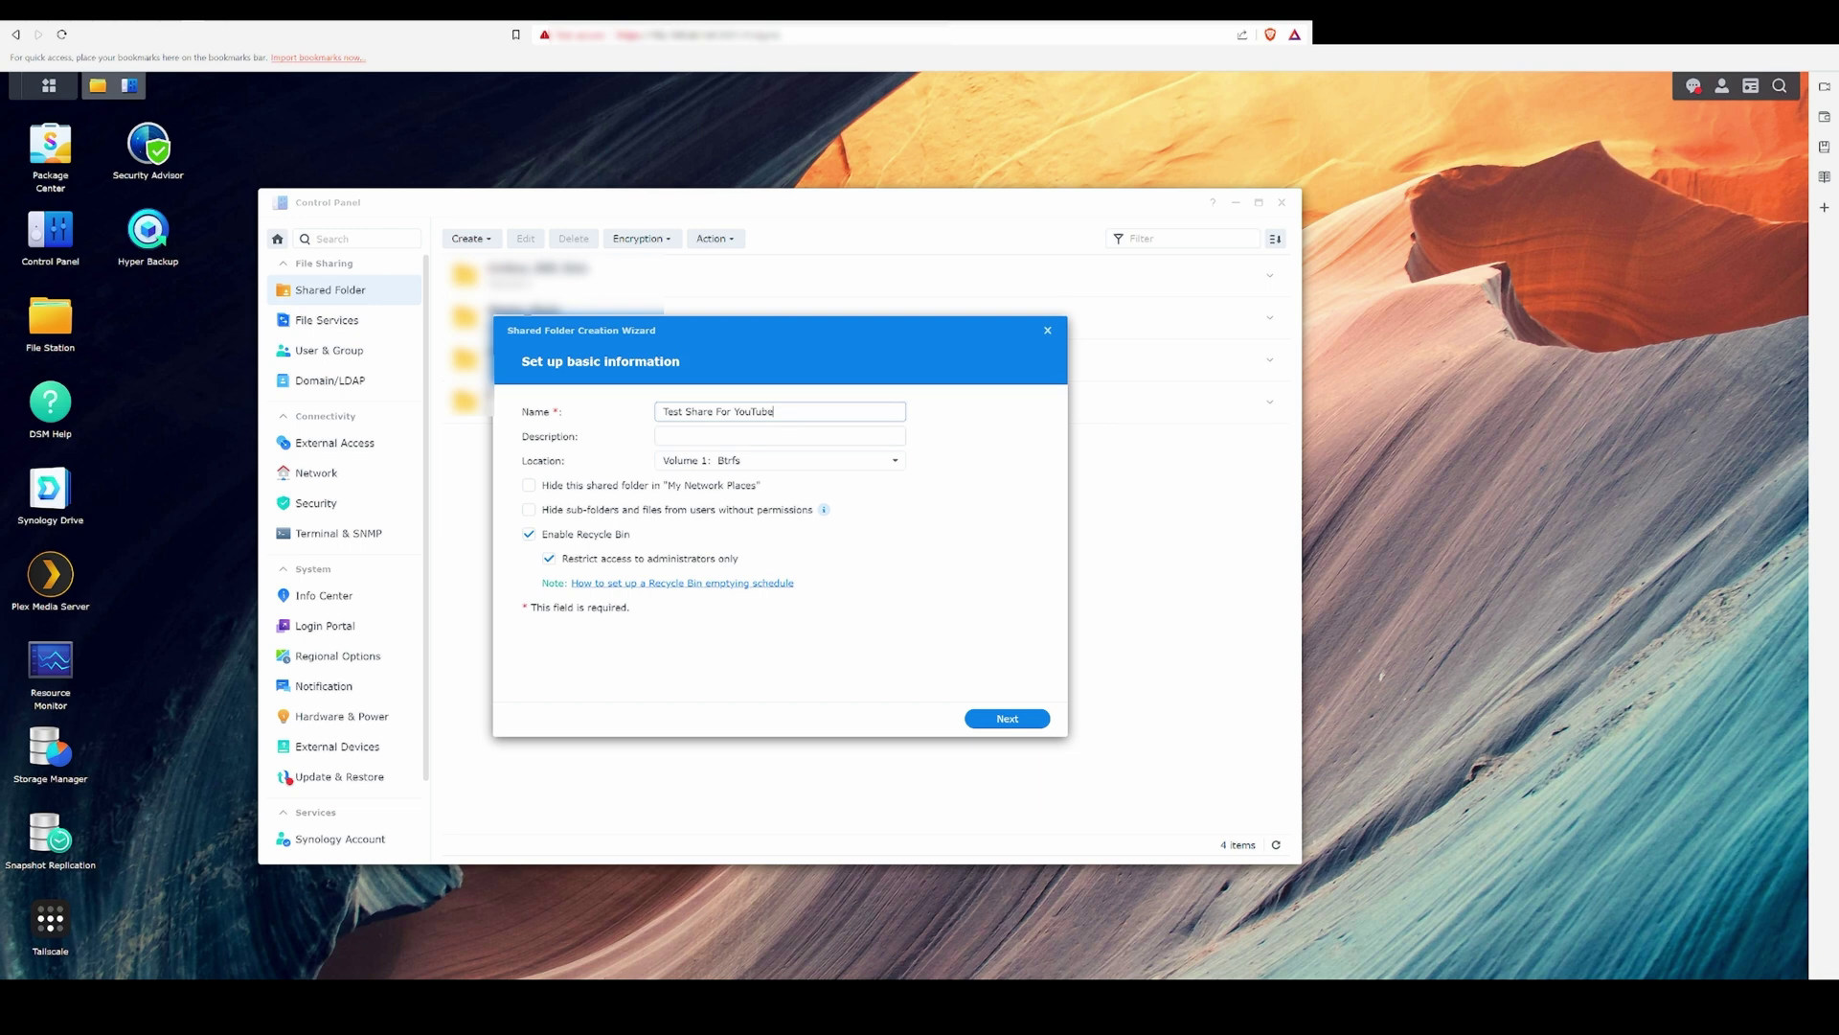
{"action": "left_click", "coordinate": [779, 436]}
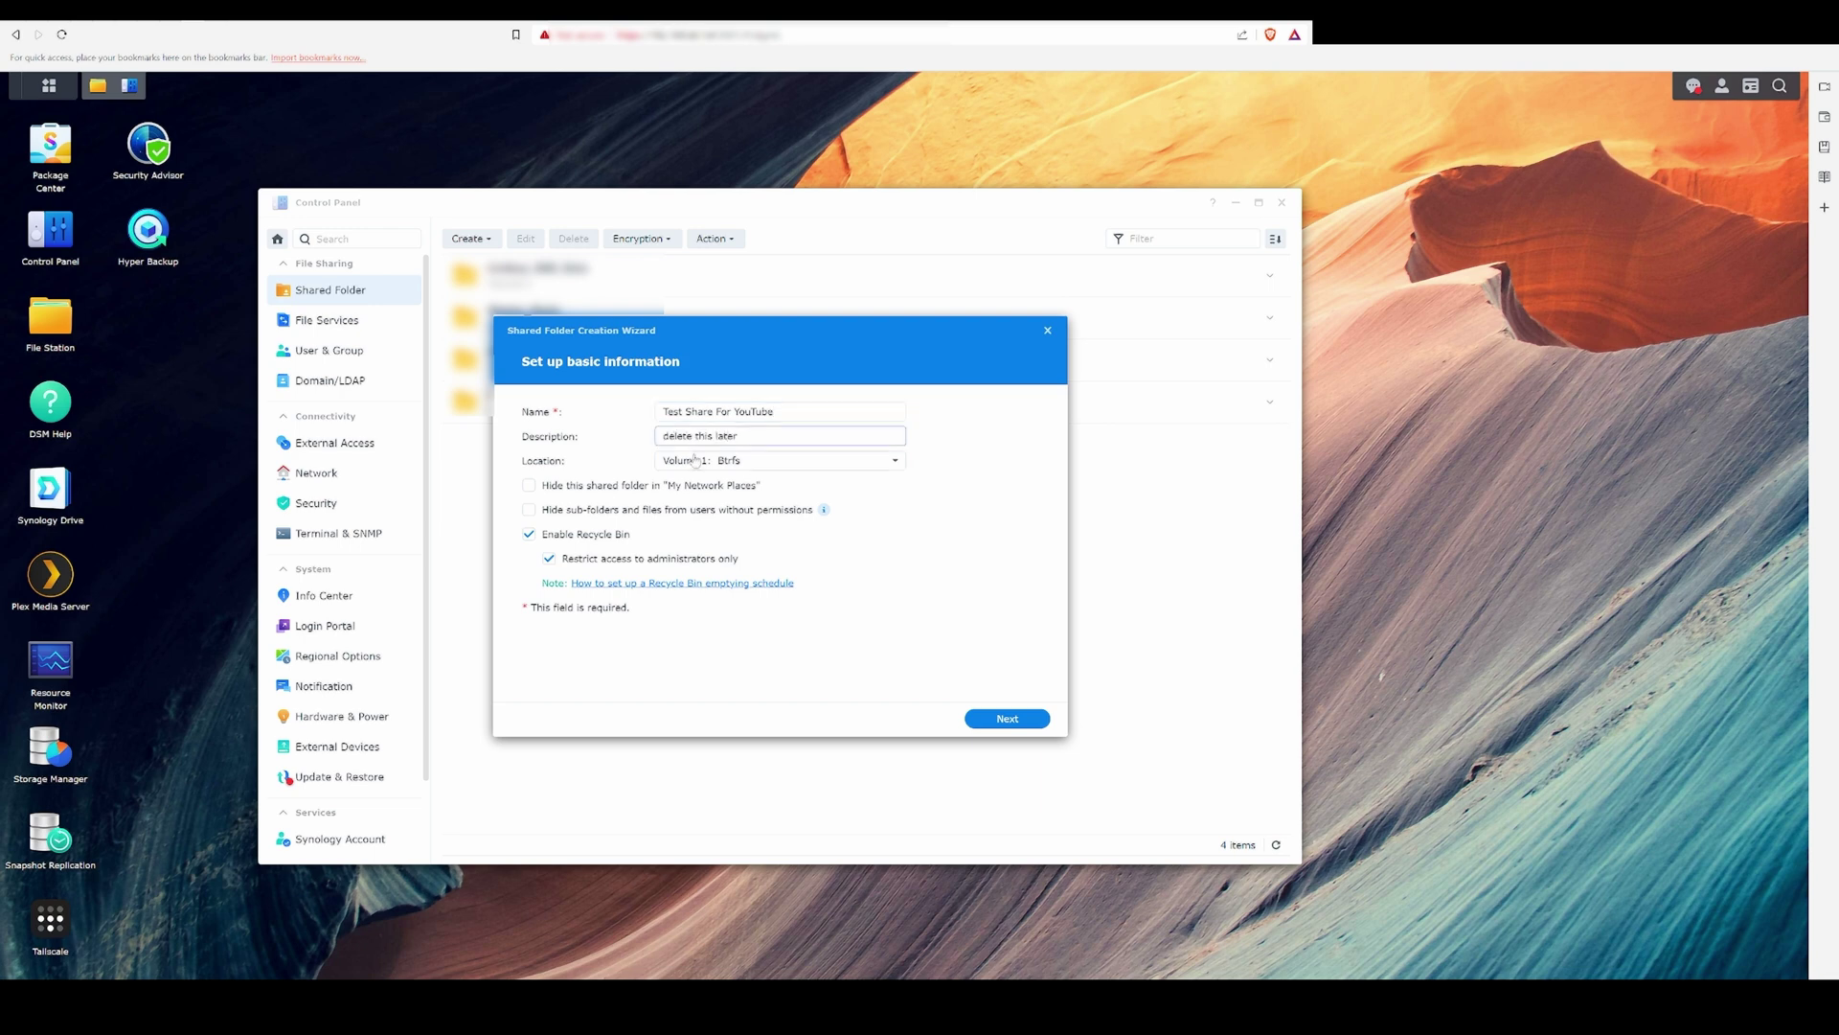
{"action": "left_click", "coordinate": [577, 535]}
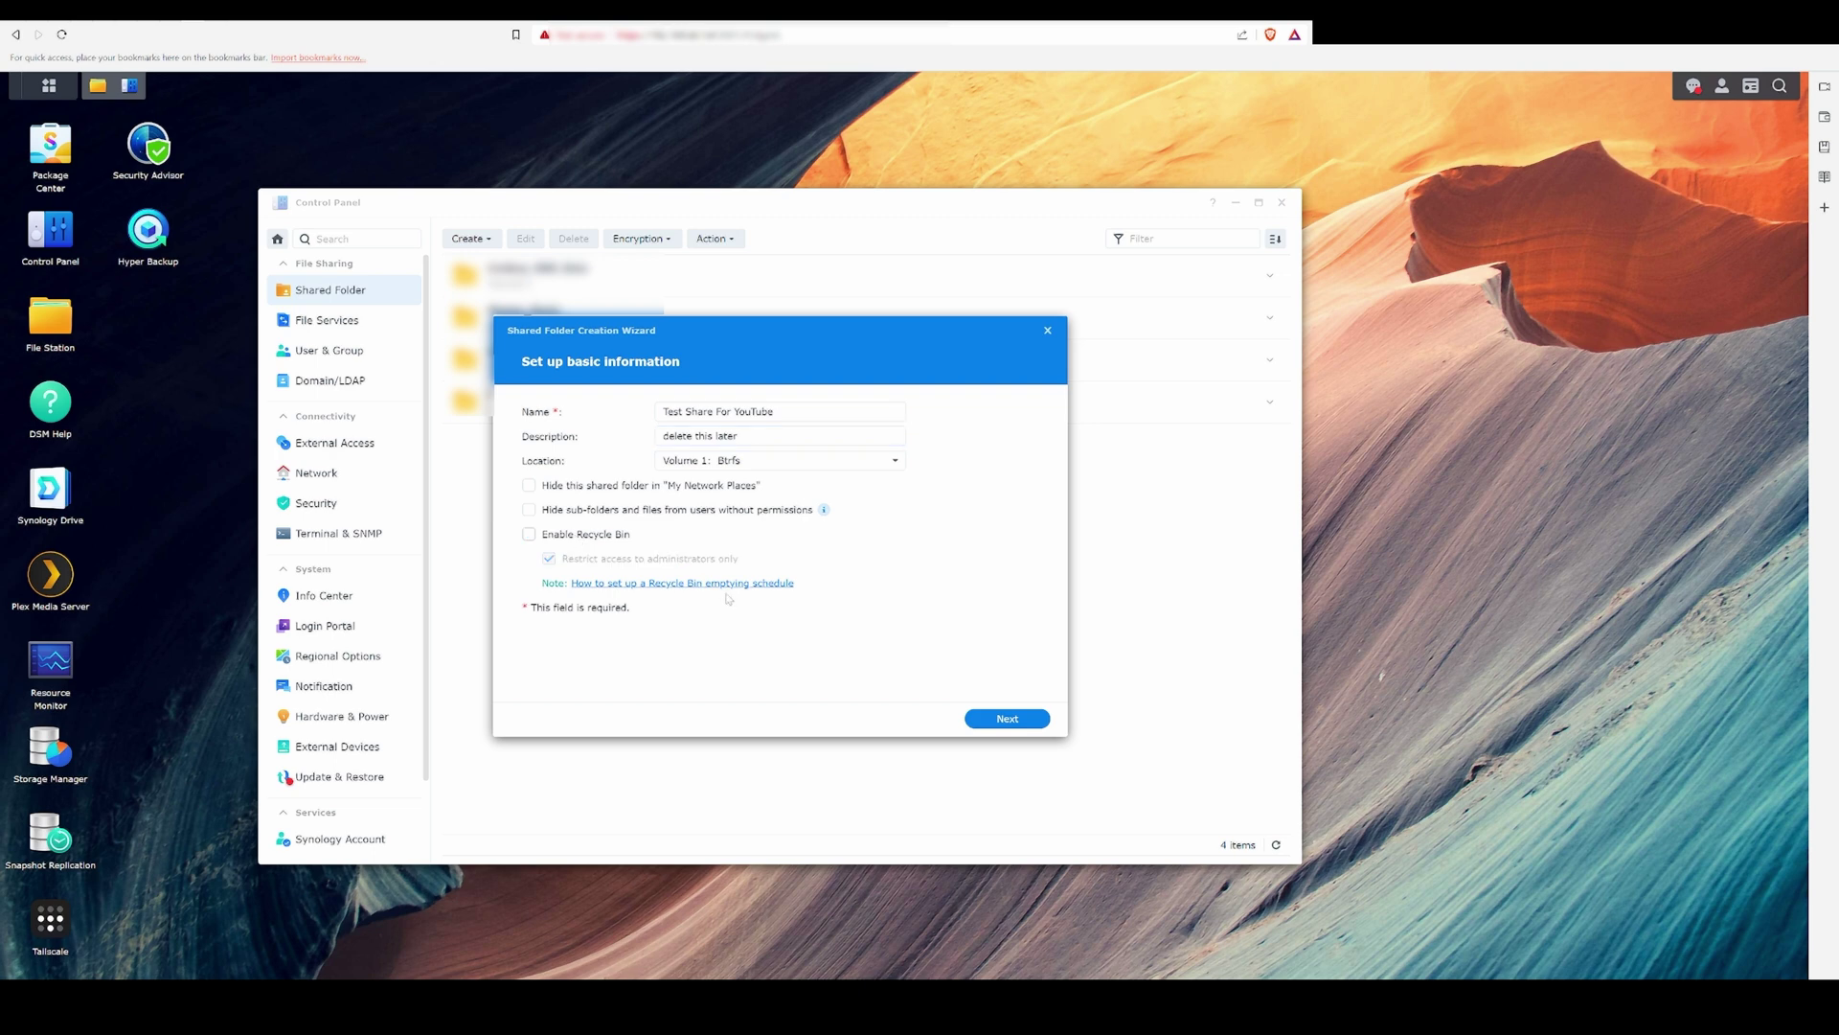
{"action": "left_click", "coordinate": [996, 716]}
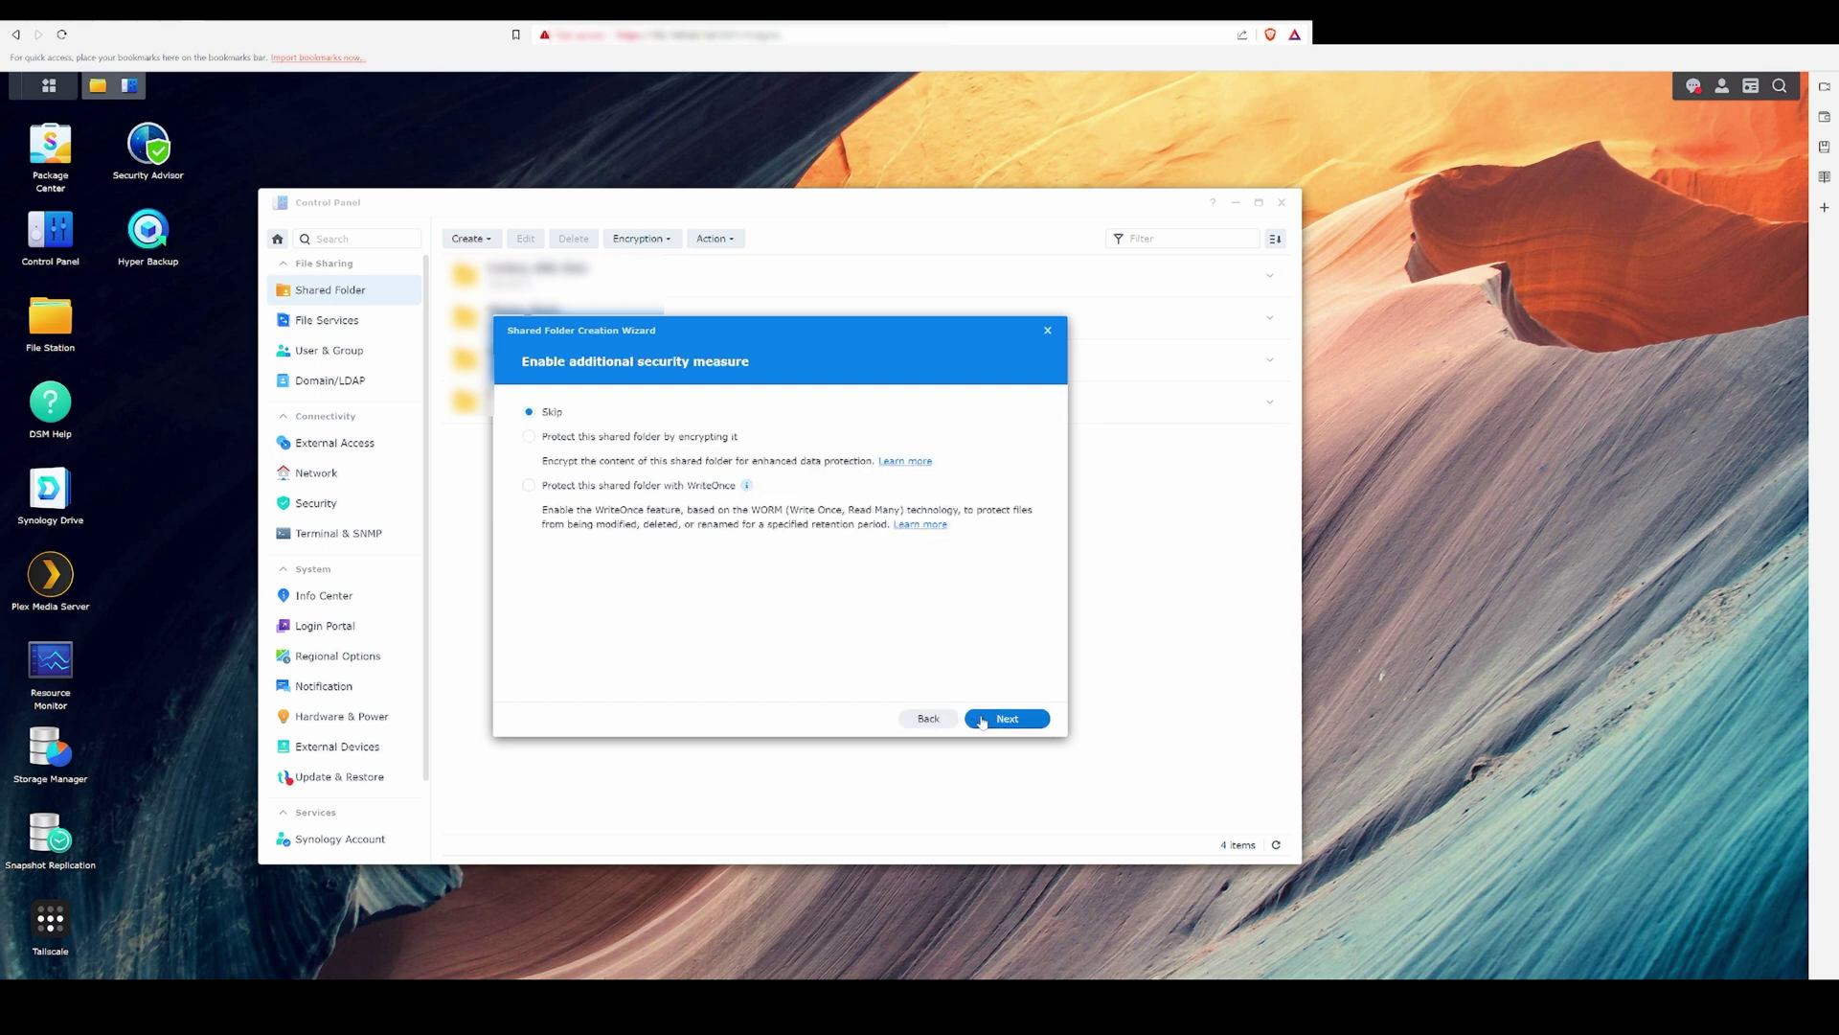
{"action": "left_click", "coordinate": [982, 721]}
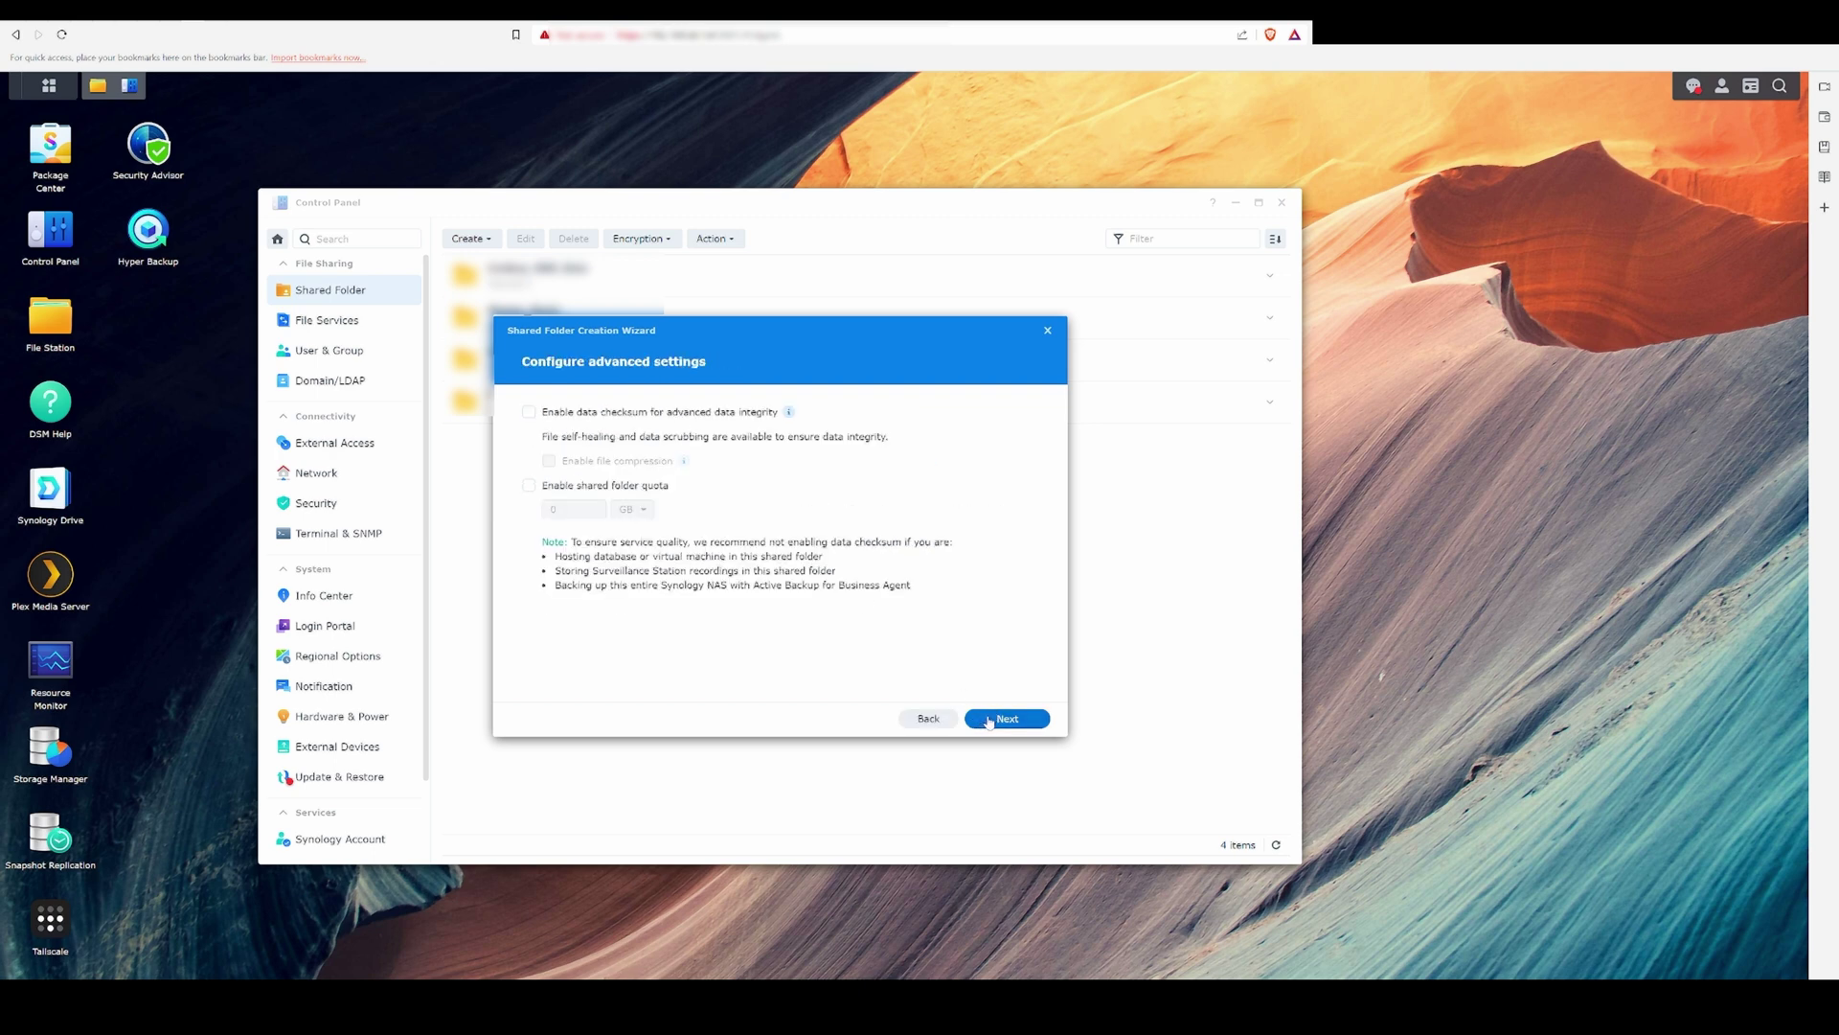
{"action": "left_click", "coordinate": [990, 722]}
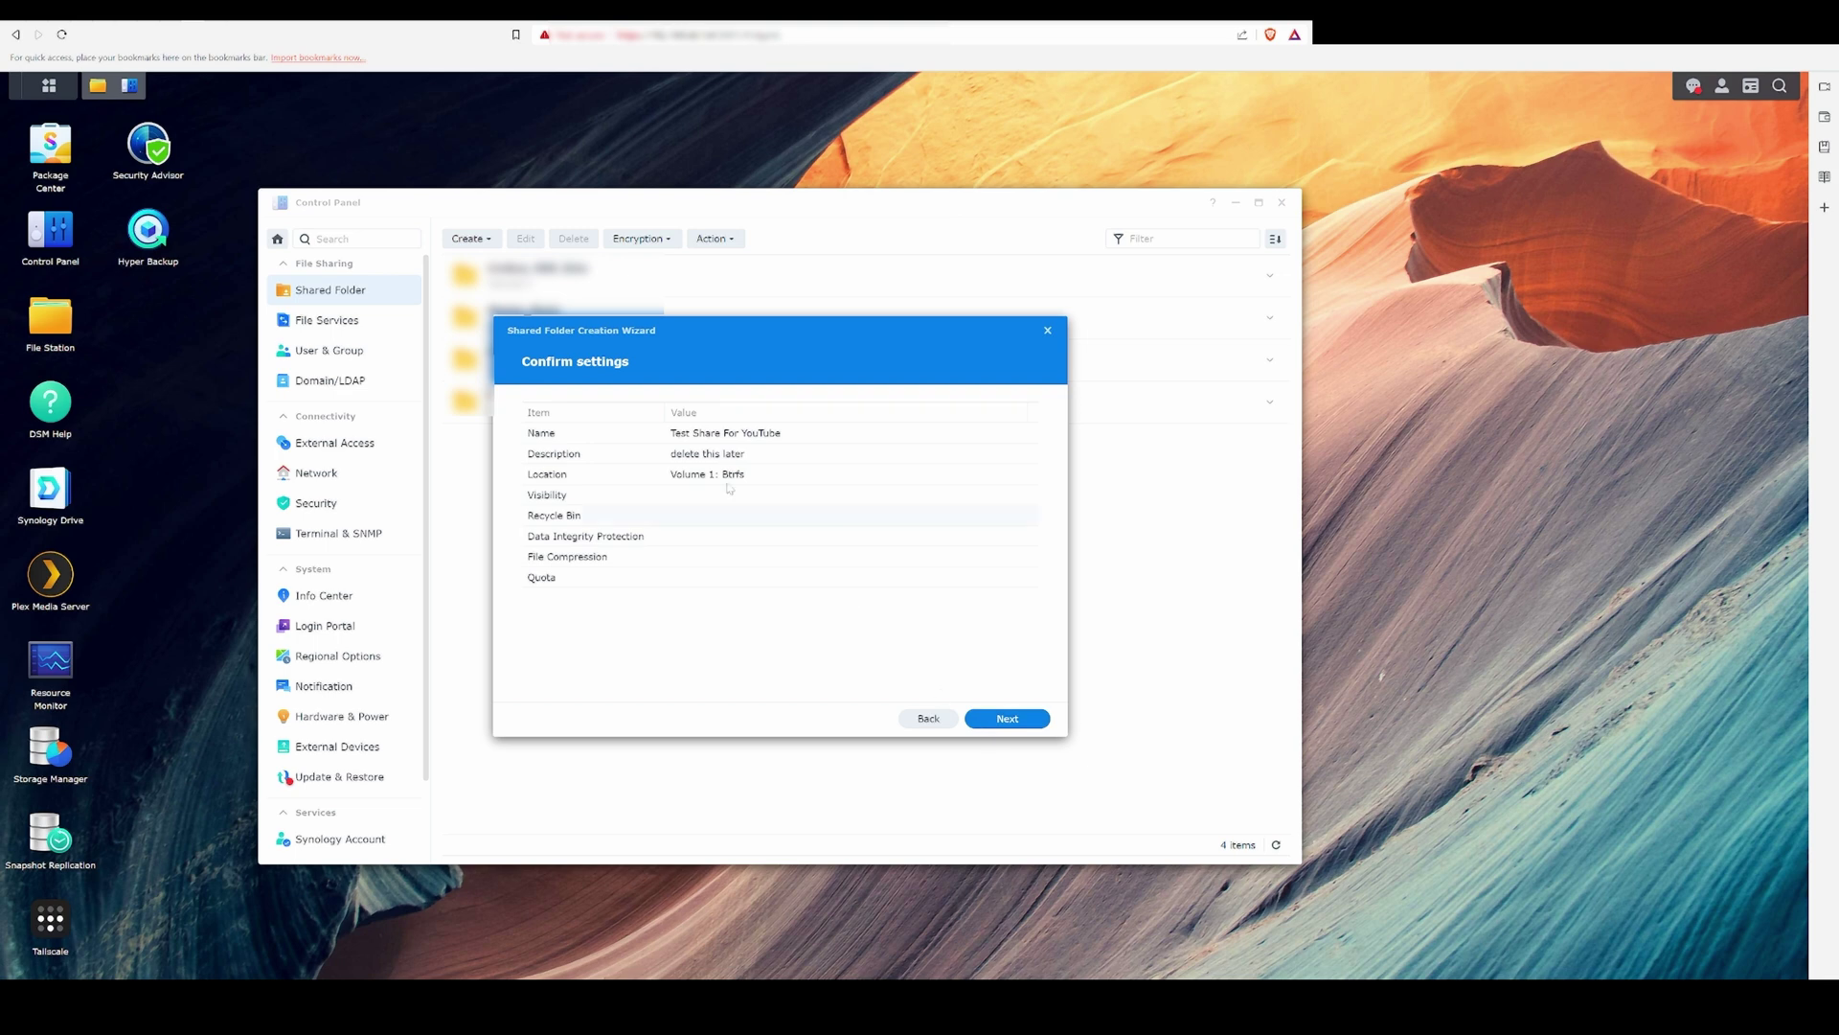
{"action": "left_click", "coordinate": [1004, 721]}
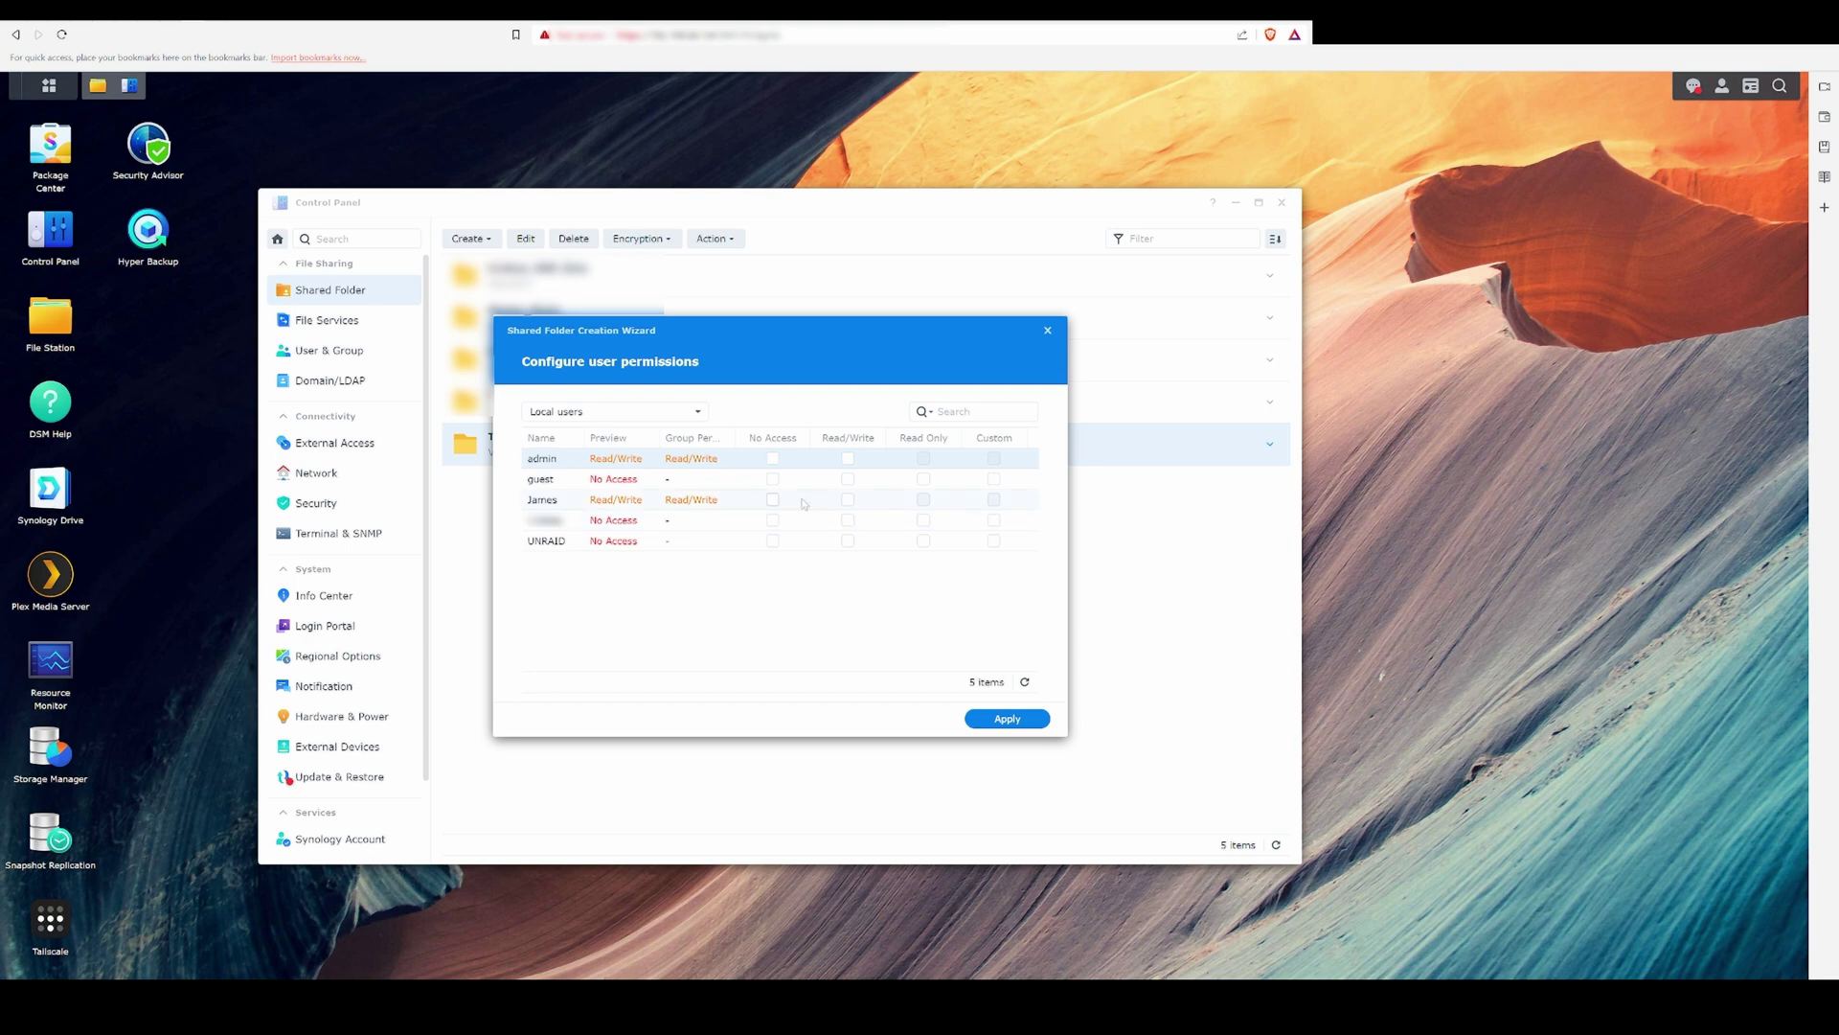
Step: Grant read/write to admin and one local user, deny guest and the other users, and apply
{"action": "left_click", "coordinate": [848, 499]}
{"action": "left_click", "coordinate": [772, 458]}
{"action": "left_click", "coordinate": [772, 479]}
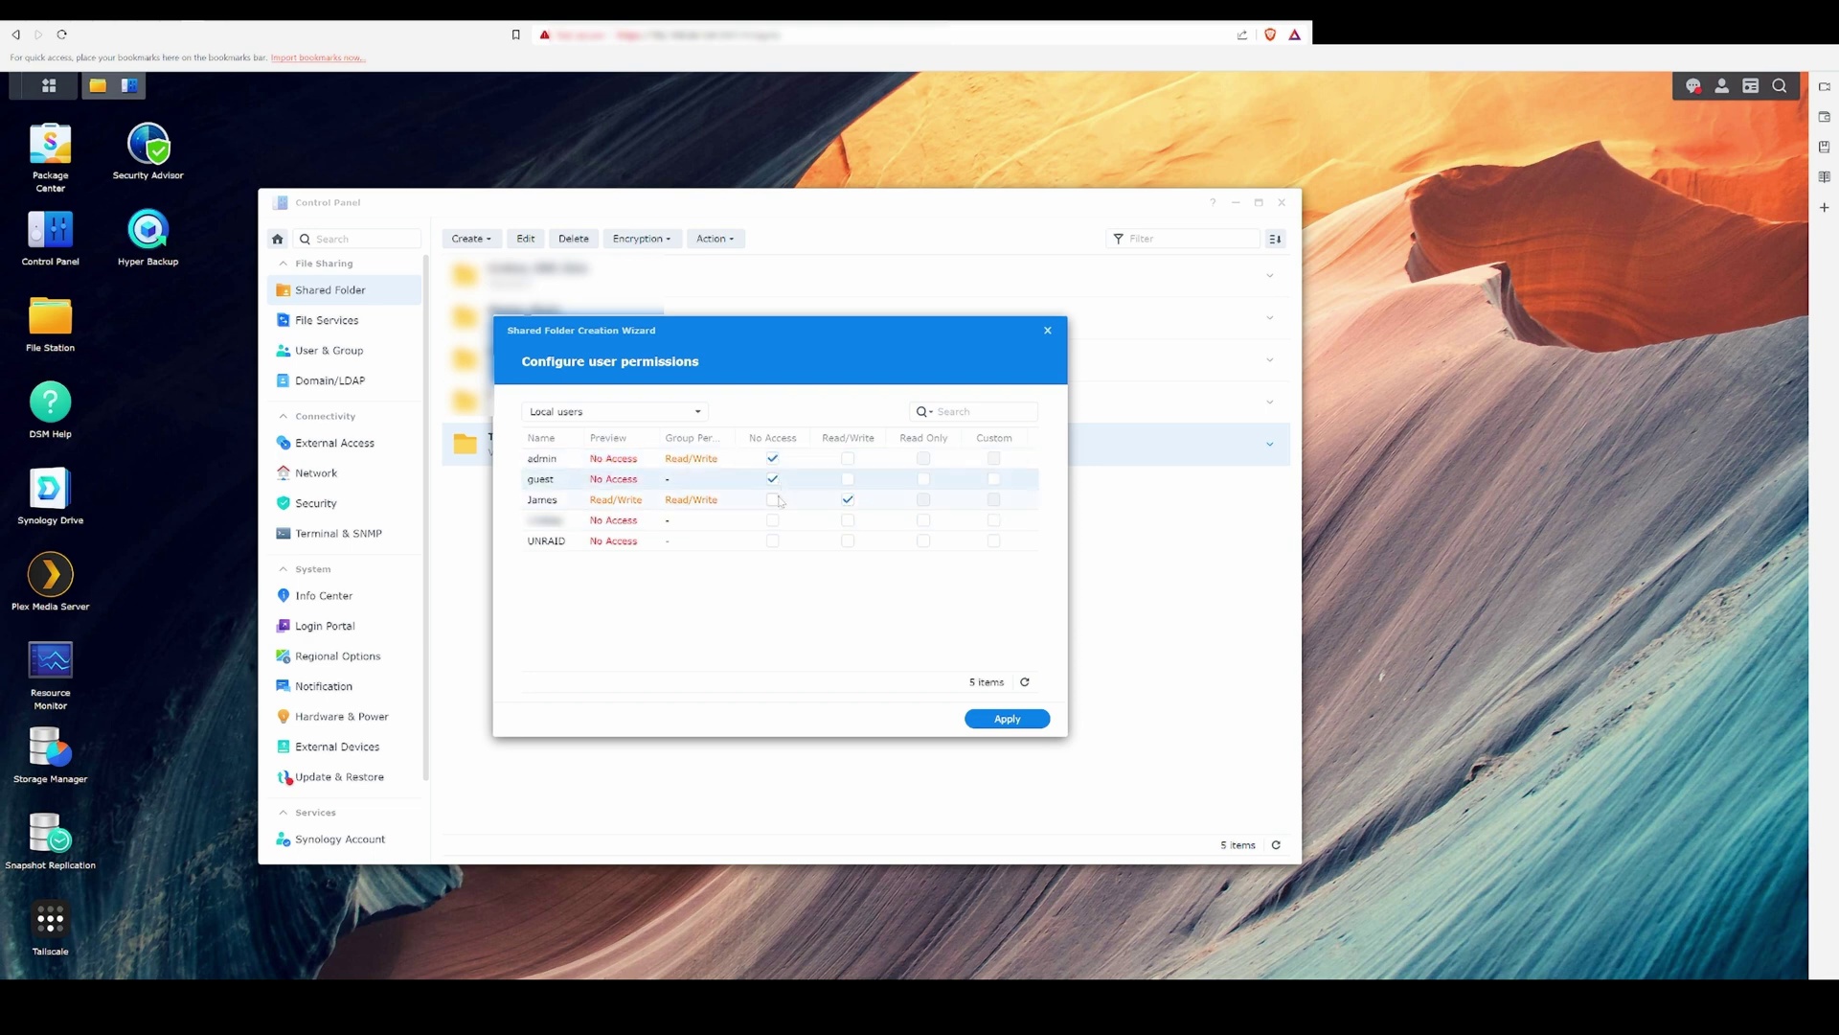
{"action": "left_click", "coordinate": [773, 521]}
{"action": "left_click", "coordinate": [773, 540]}
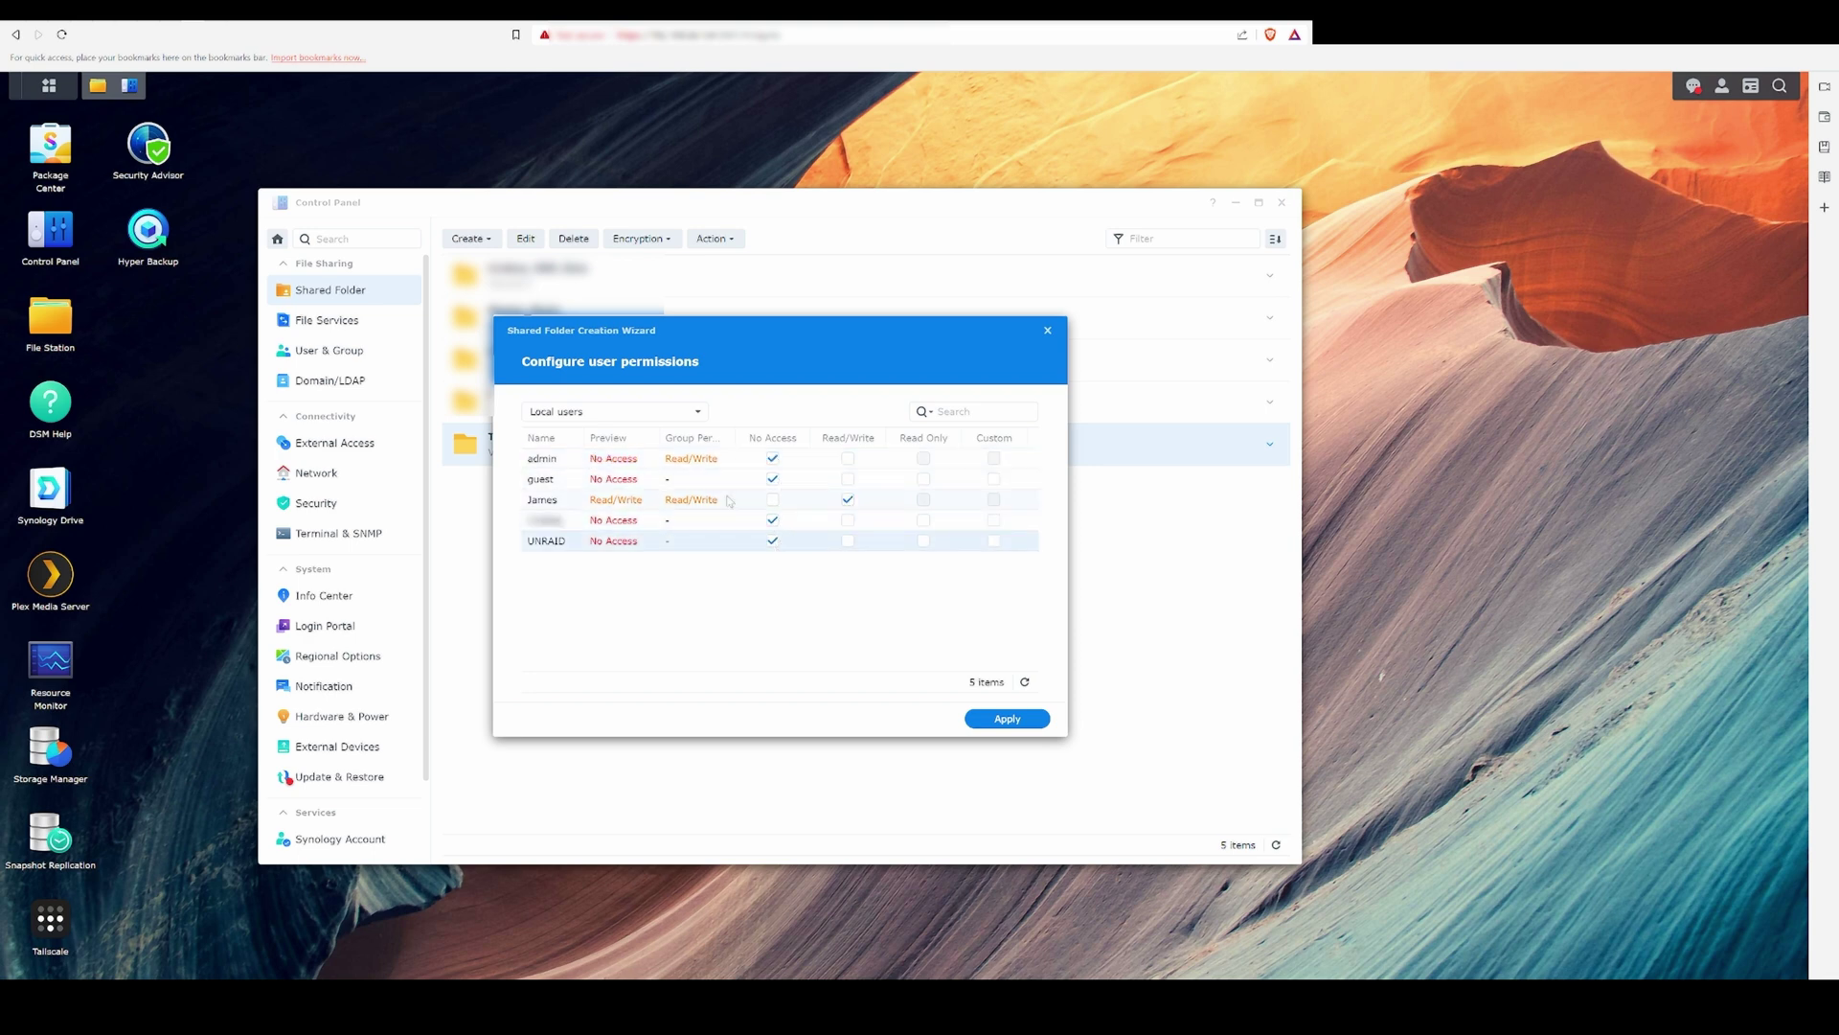
{"action": "left_click", "coordinate": [847, 459]}
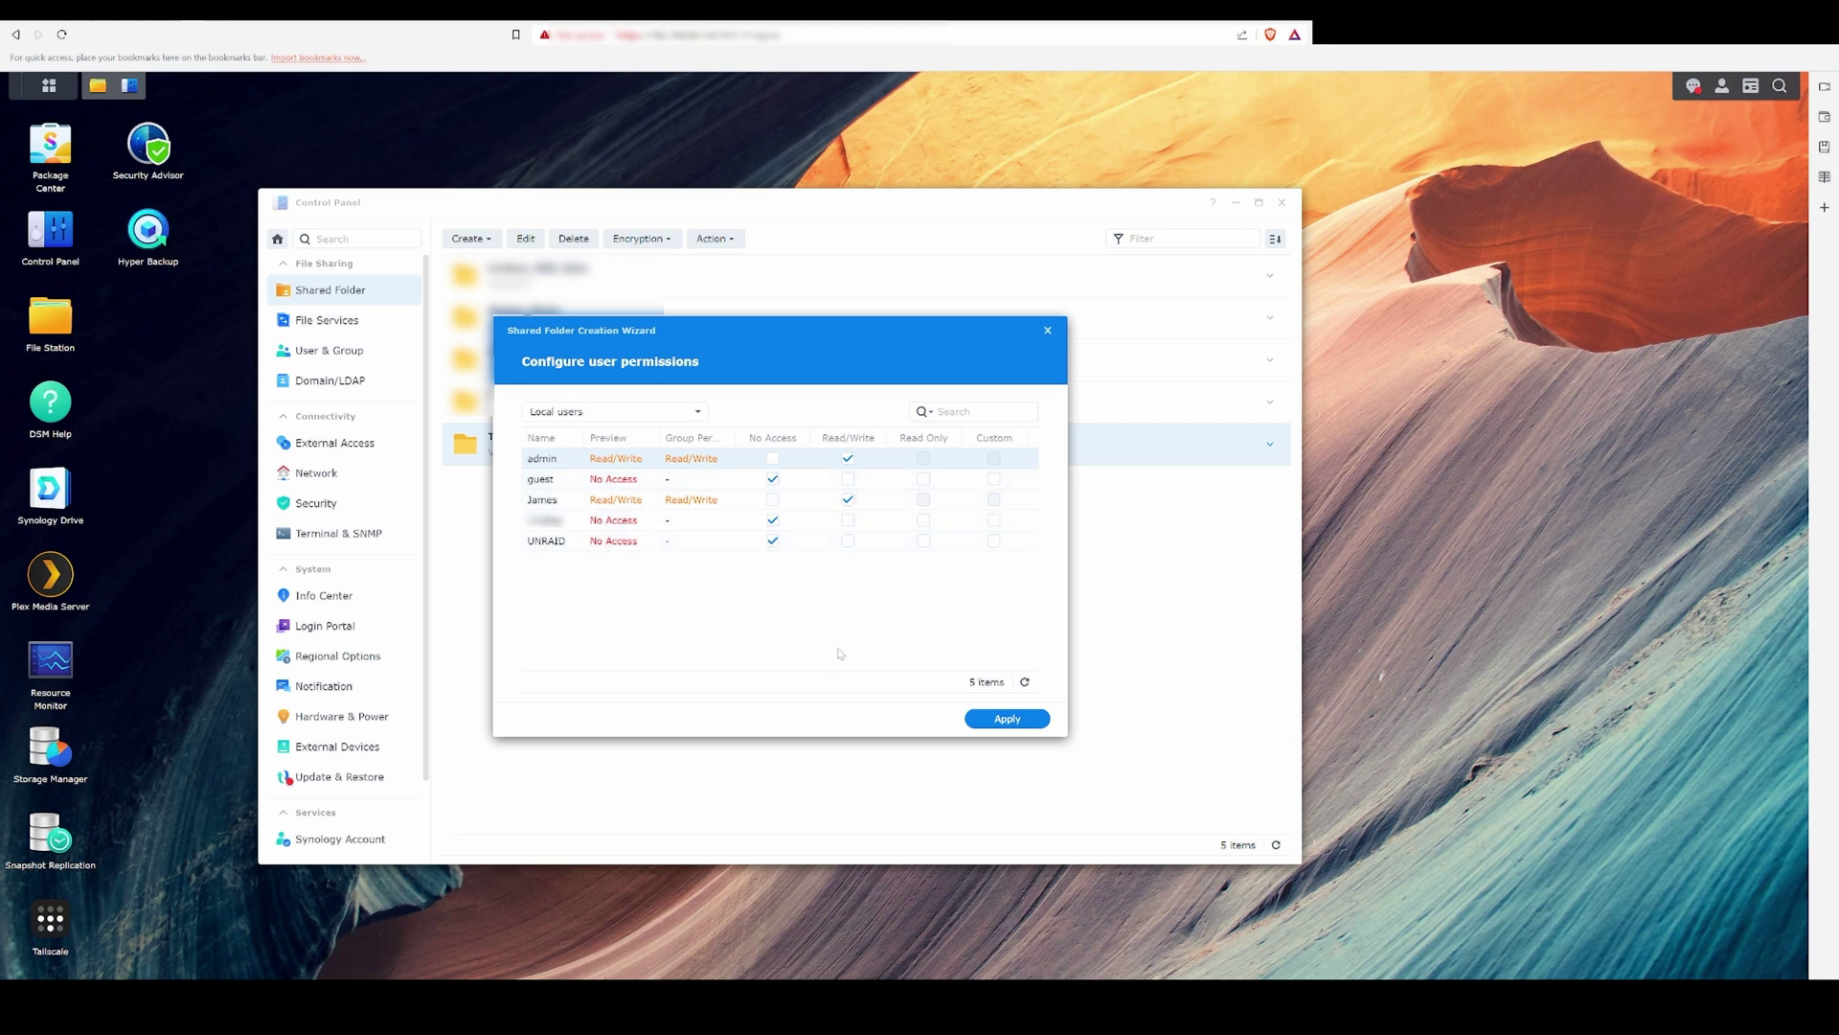
{"action": "left_click", "coordinate": [1007, 719]}
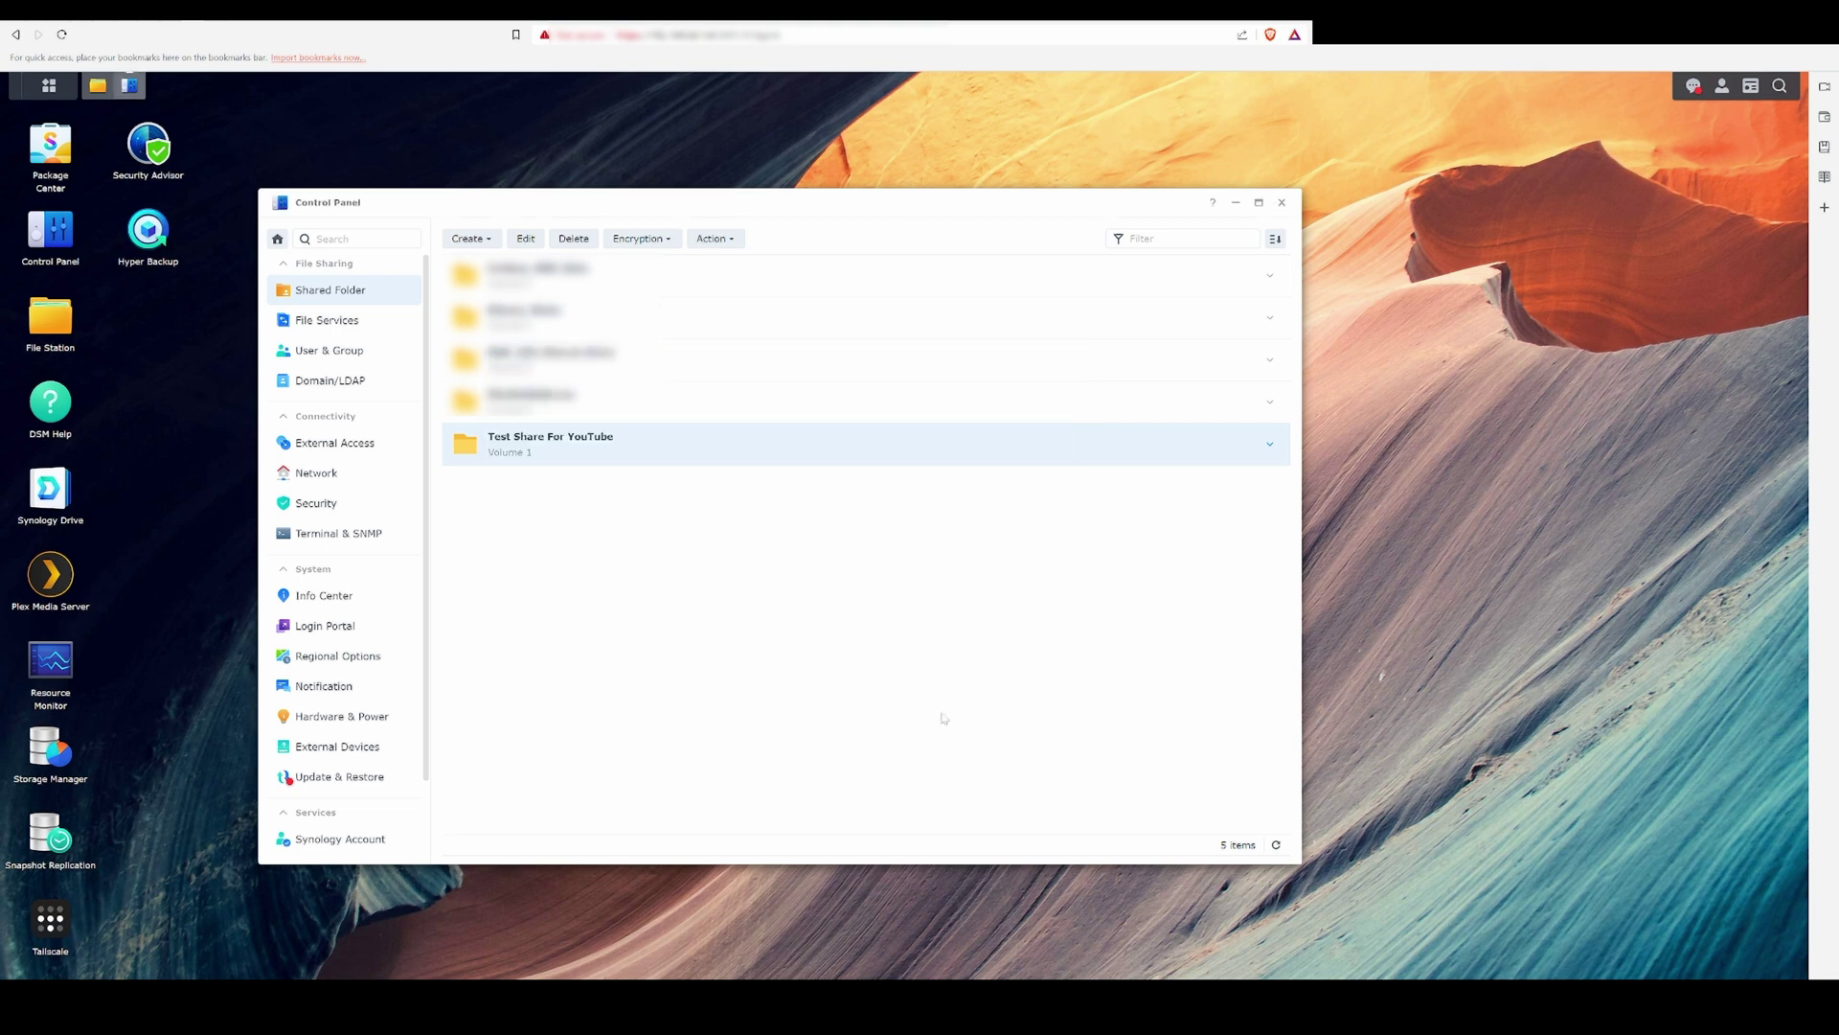
{"action": "left_click", "coordinate": [560, 456]}
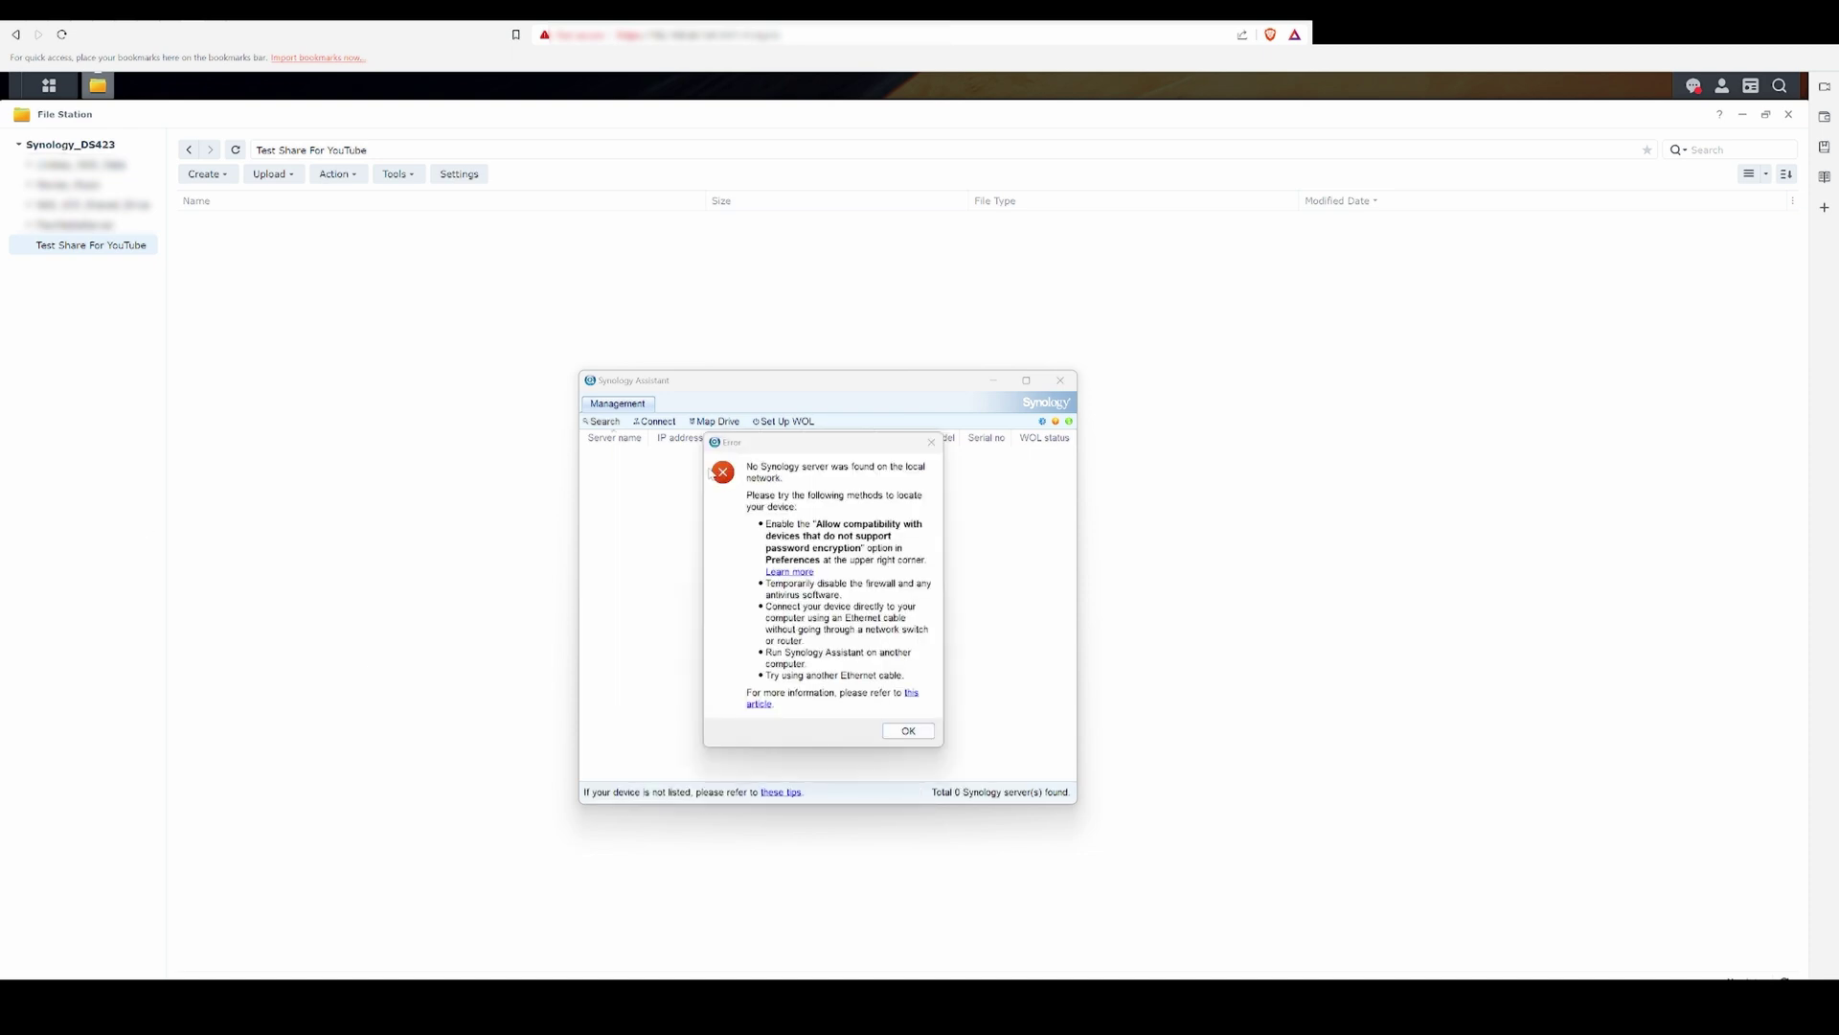
Step: Dismiss the 'No Synology server was found' error and close Synology Assistant
{"action": "left_click", "coordinate": [908, 730]}
{"action": "left_click", "coordinate": [1060, 381]}
Step: Map the Test Share For YouTube share as network drive Z: from This PC
{"action": "key", "text": "super+e"}
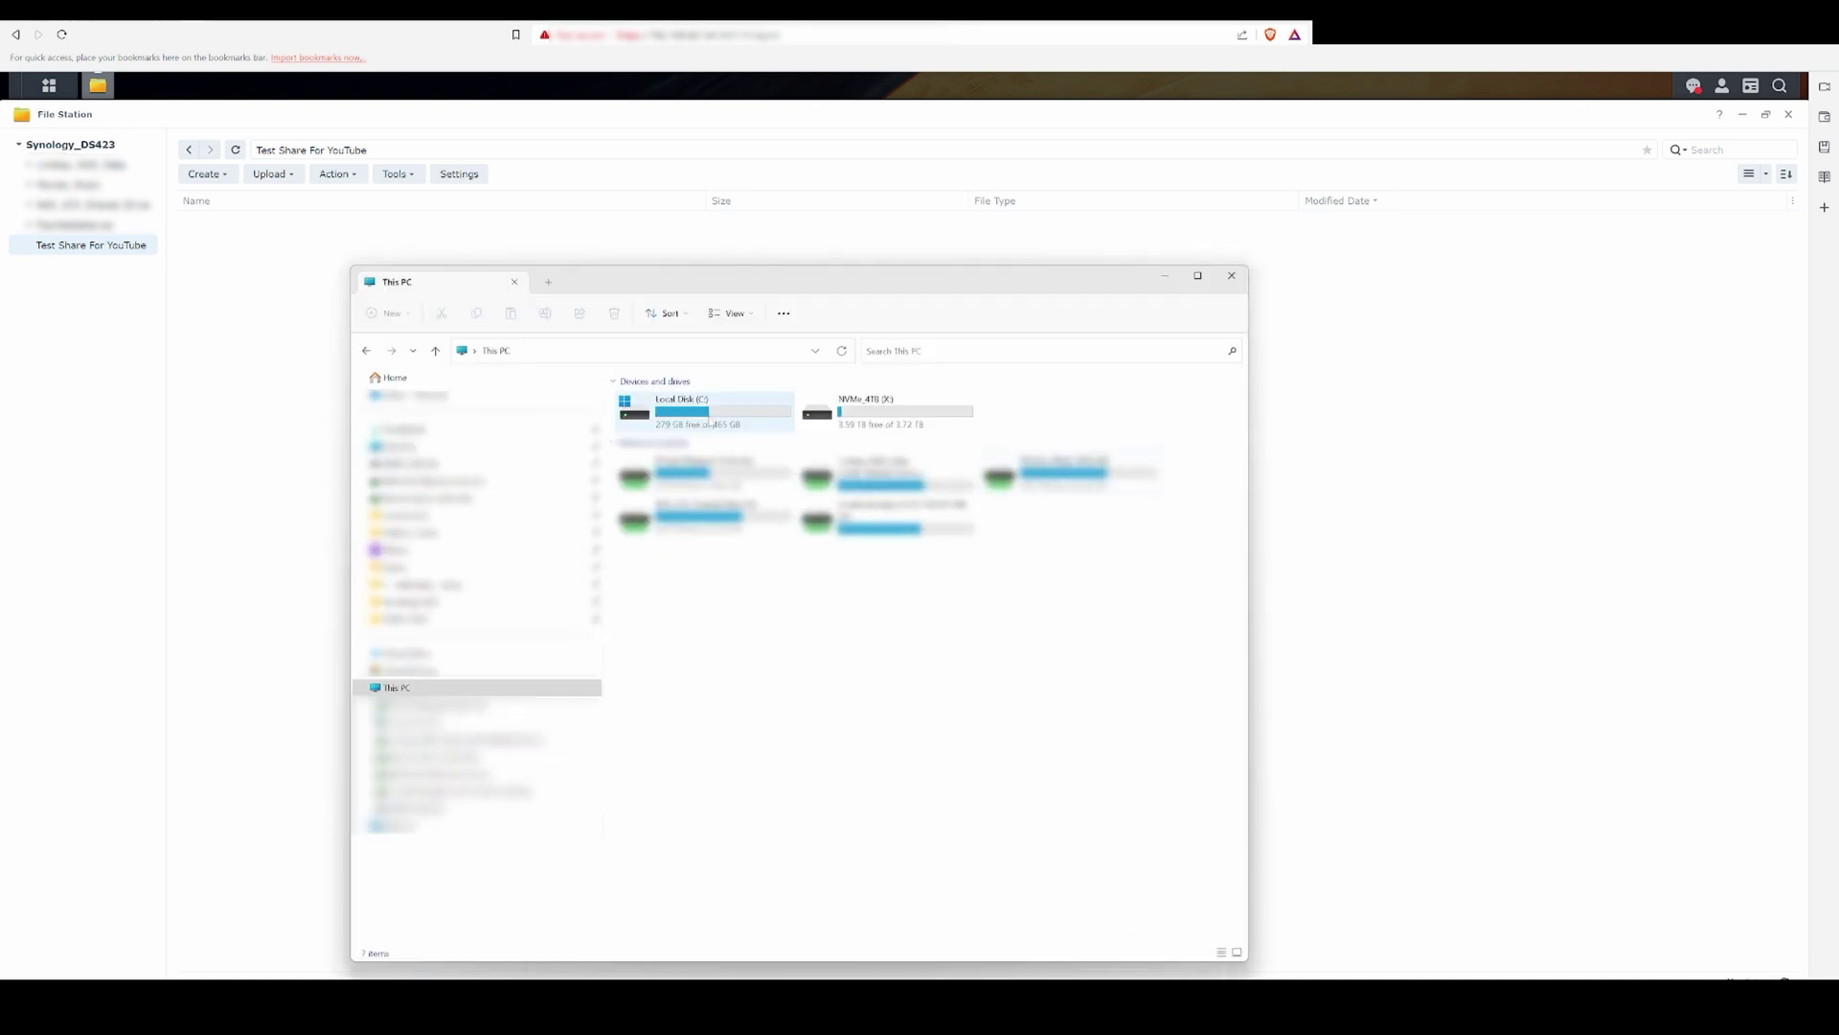
{"action": "right_click", "coordinate": [404, 688]}
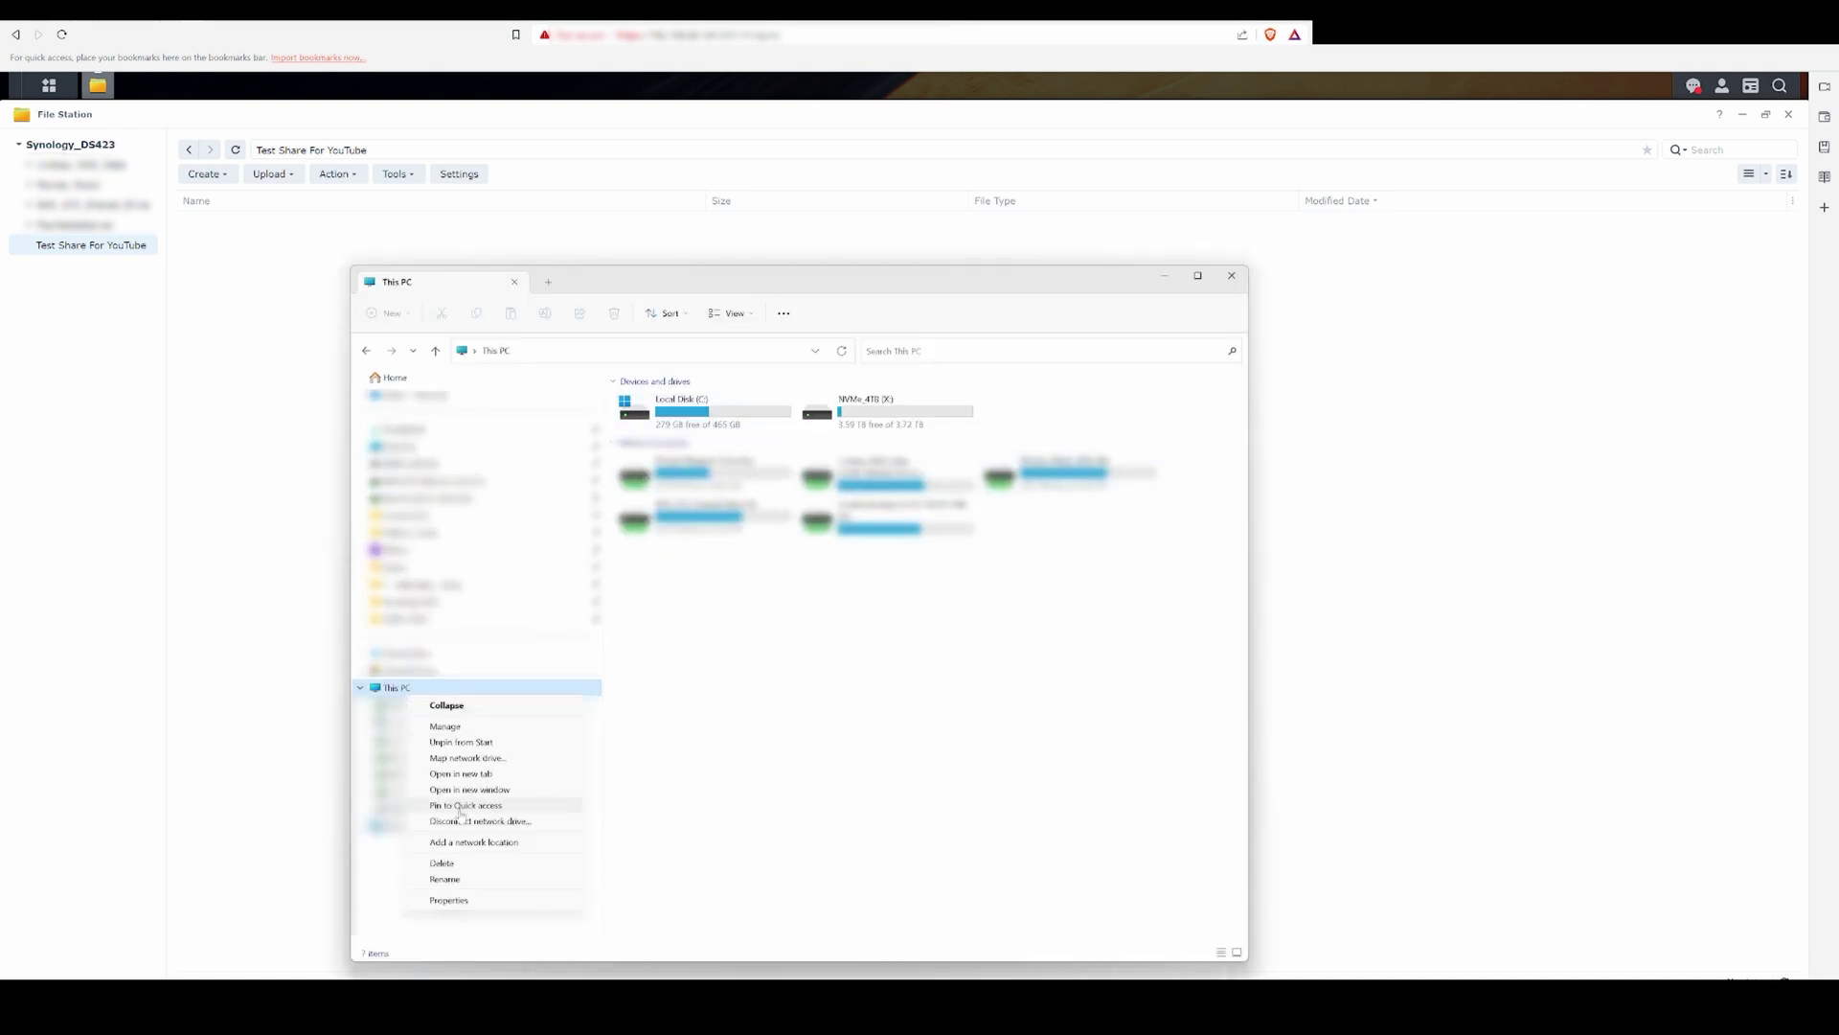
{"action": "left_click", "coordinate": [466, 758]}
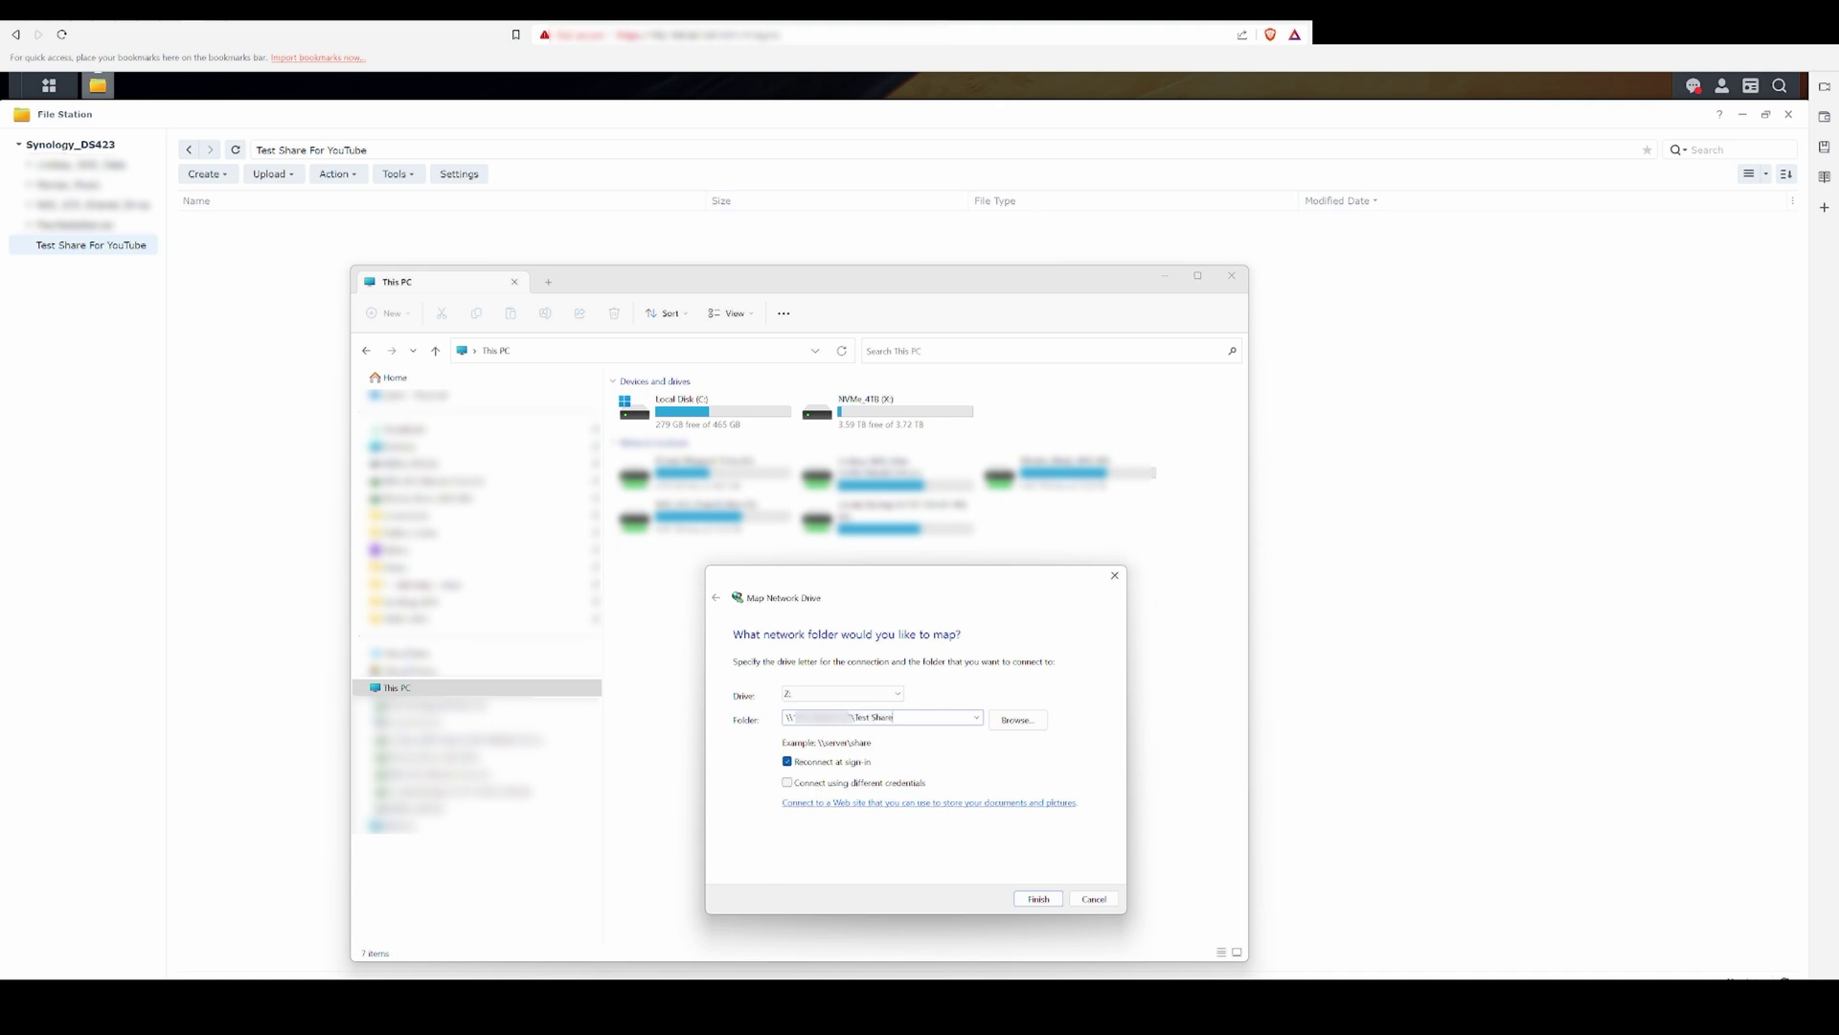
{"action": "left_click", "coordinate": [1039, 898]}
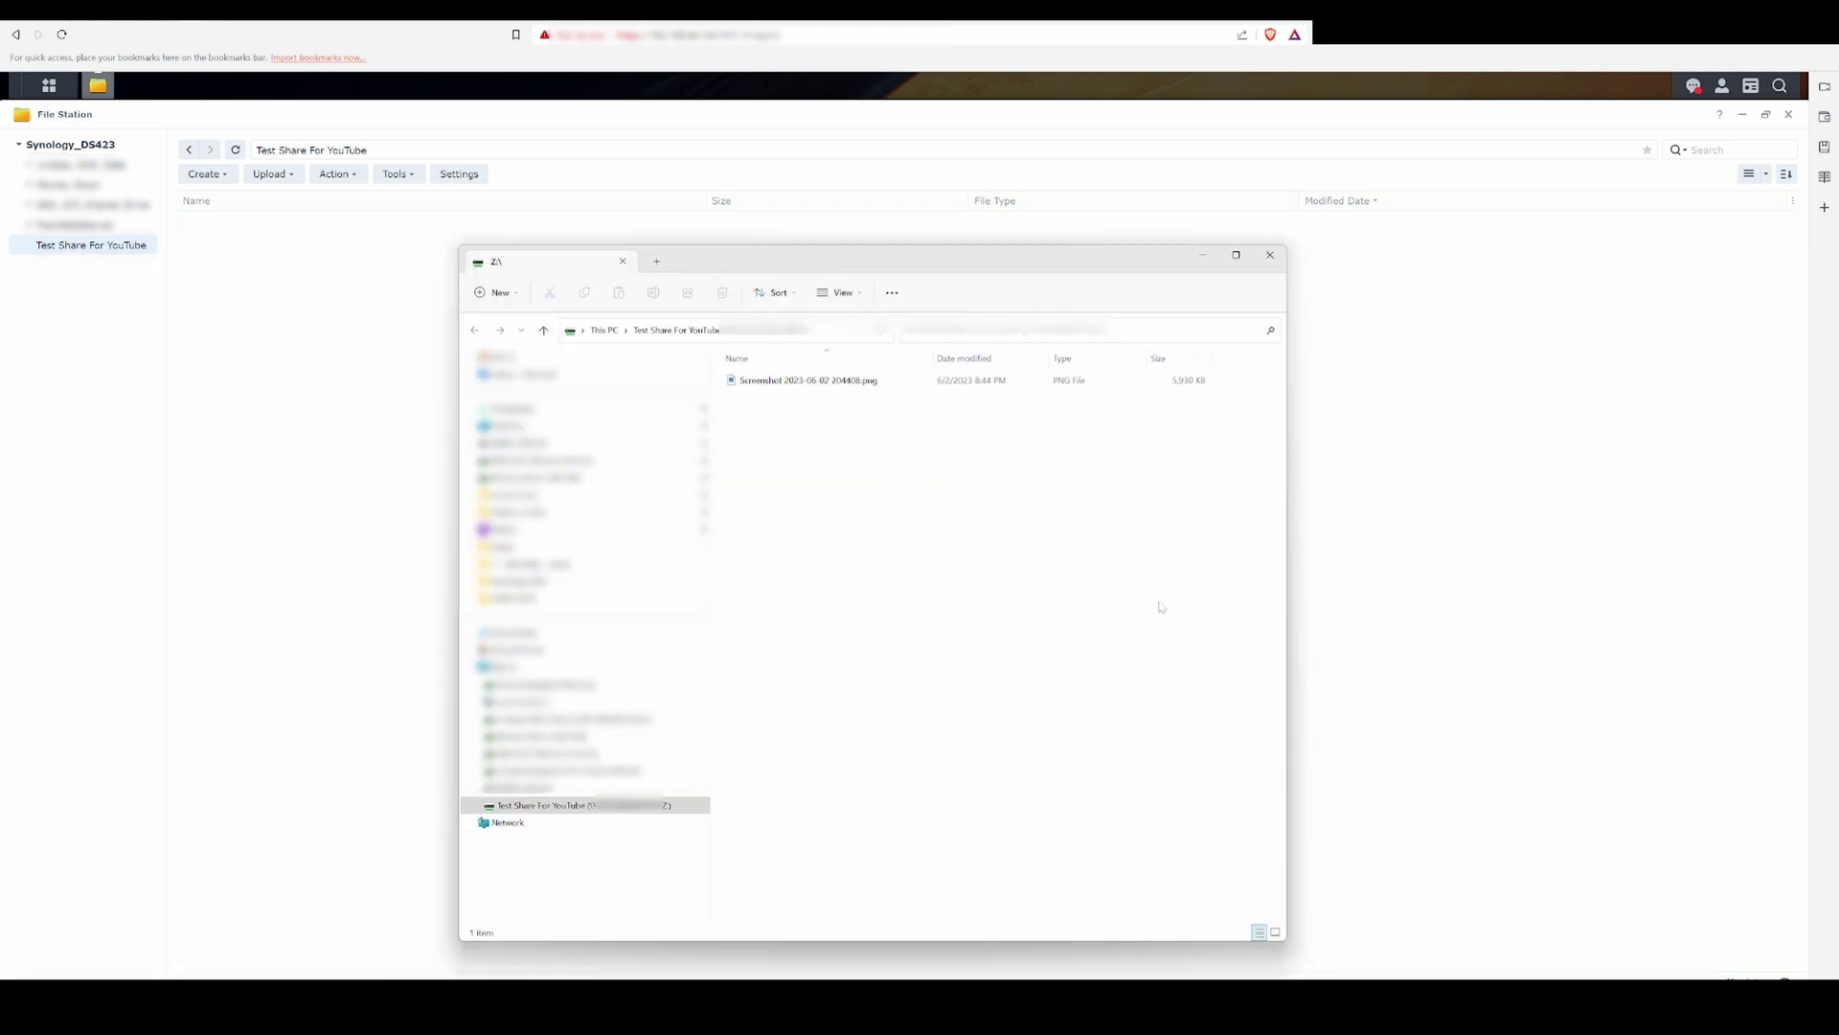
Step: Preview the copied Screenshot 2023-06-02 204408.png inside the share on the NAS
{"action": "left_click", "coordinate": [1275, 931]}
{"action": "left_click", "coordinate": [1271, 255]}
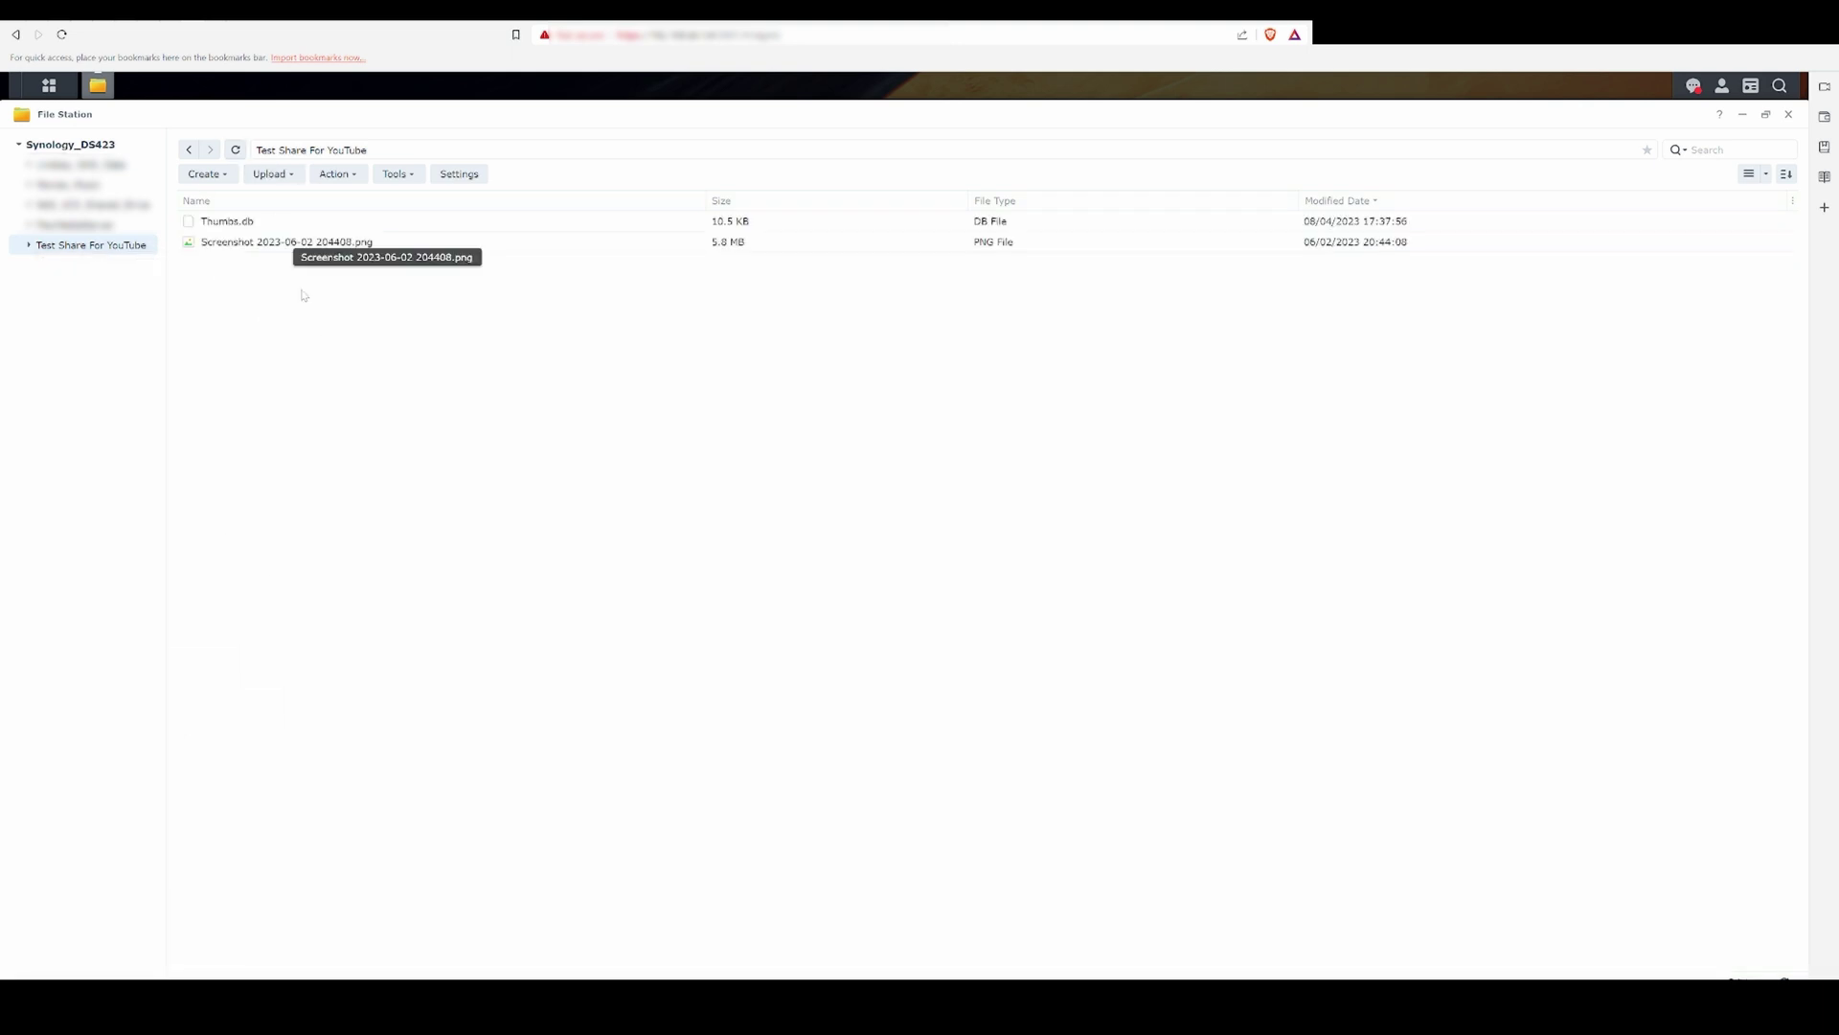
{"action": "double_click", "coordinate": [288, 241]}
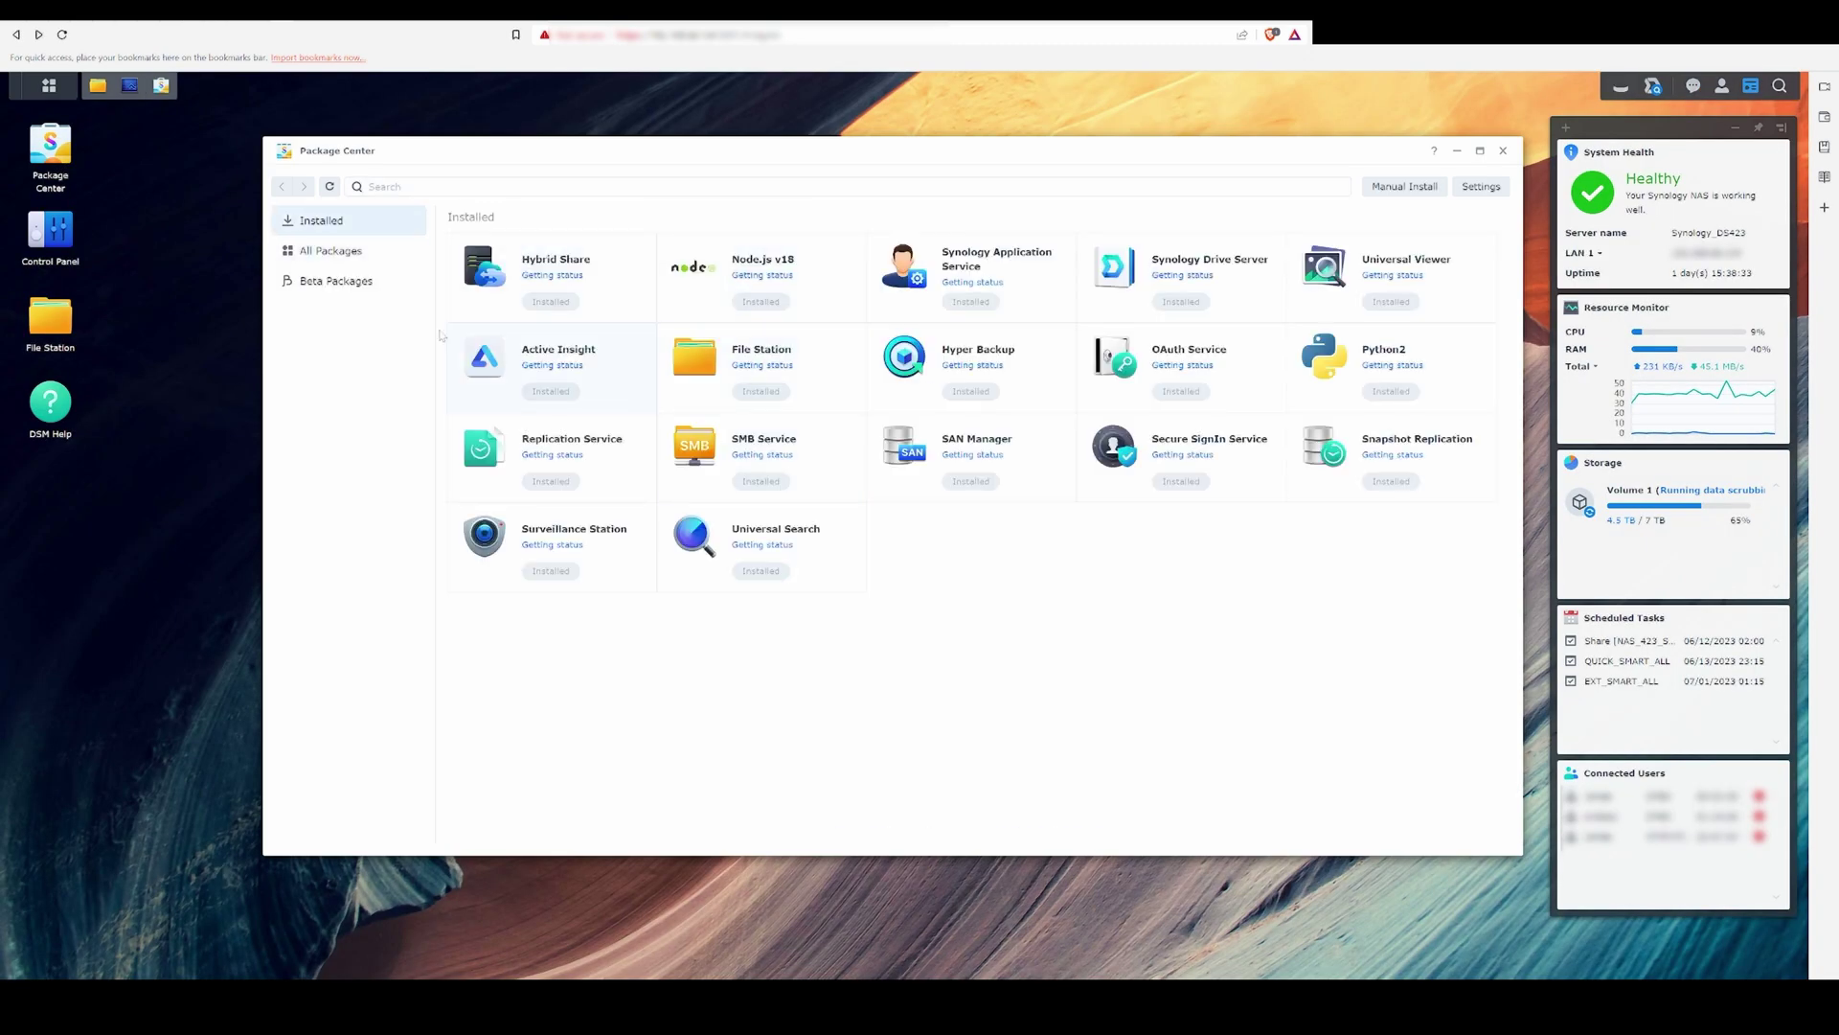
Step: Install the Plex Media Server package from All Packages in Package Center
{"action": "left_click", "coordinate": [330, 250]}
{"action": "scroll", "coordinate": [732, 536], "scroll_direction": "down", "scroll_amount": 15}
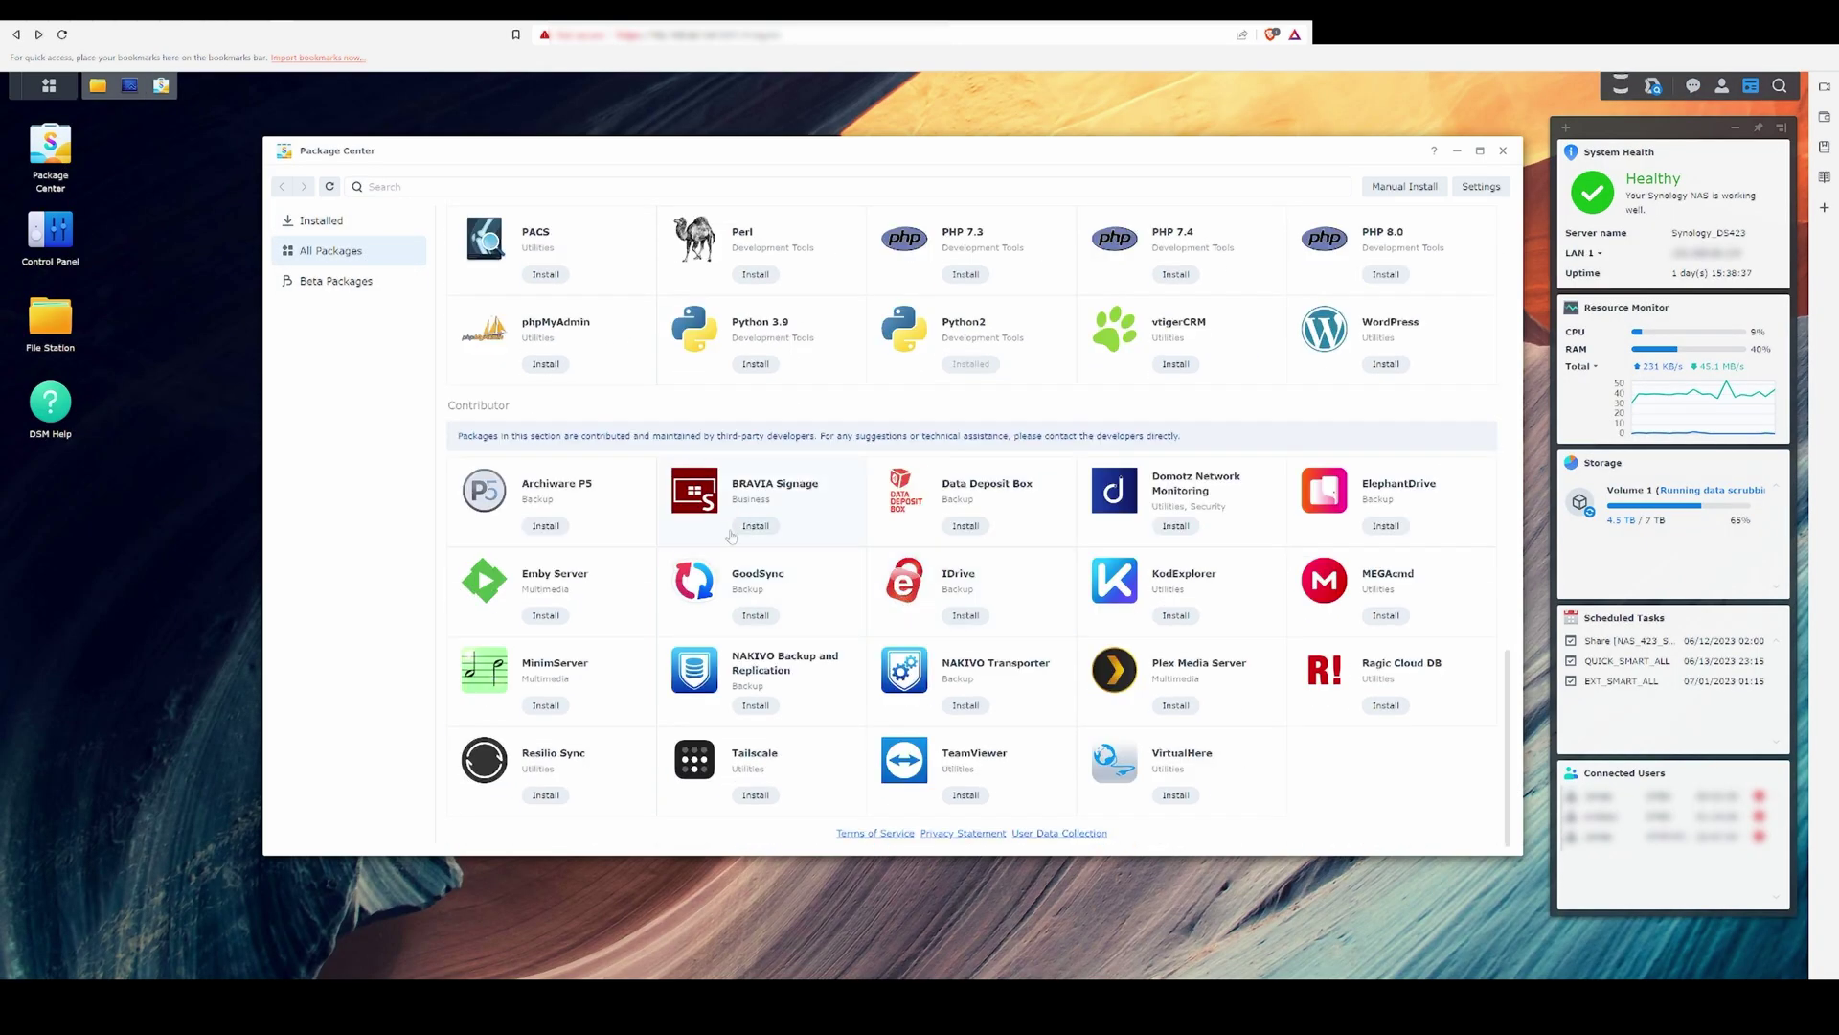
{"action": "left_click", "coordinate": [1175, 705]}
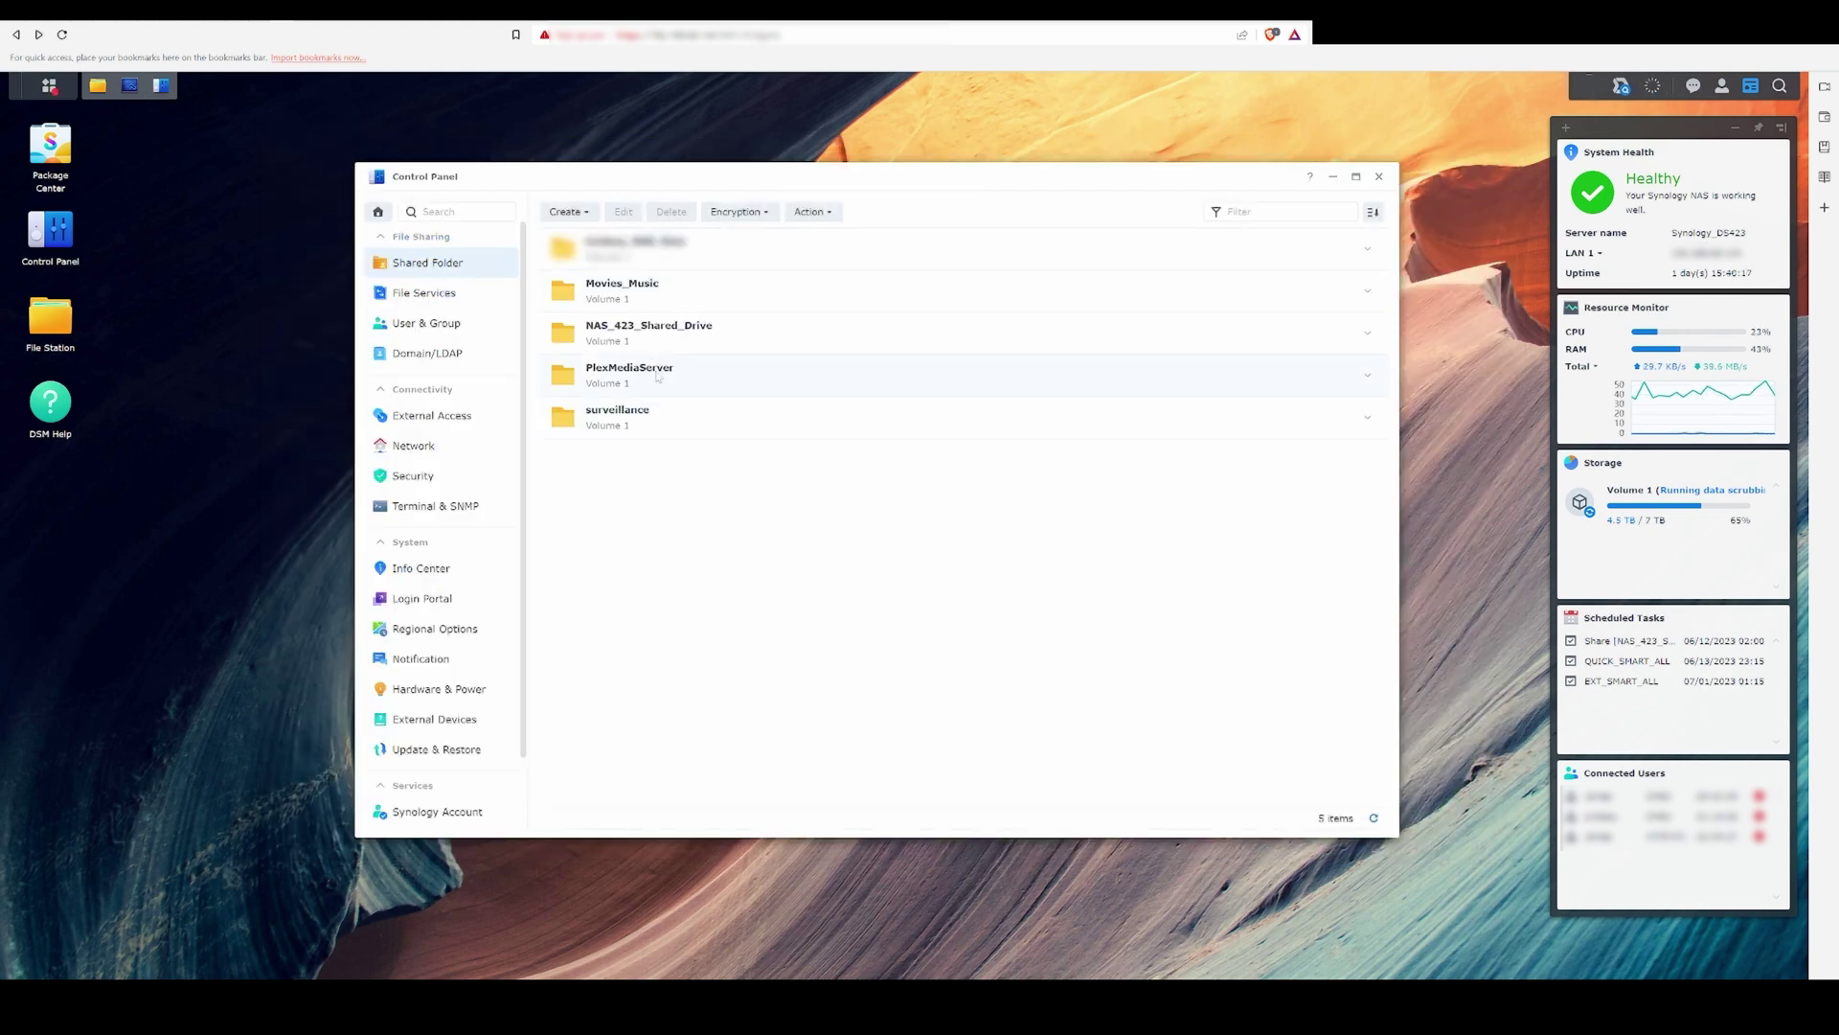
Step: View the permissions of the Movies_Music shared folder
{"action": "right_click", "coordinate": [648, 293]}
{"action": "left_click", "coordinate": [687, 321]}
{"action": "left_click", "coordinate": [806, 335]}
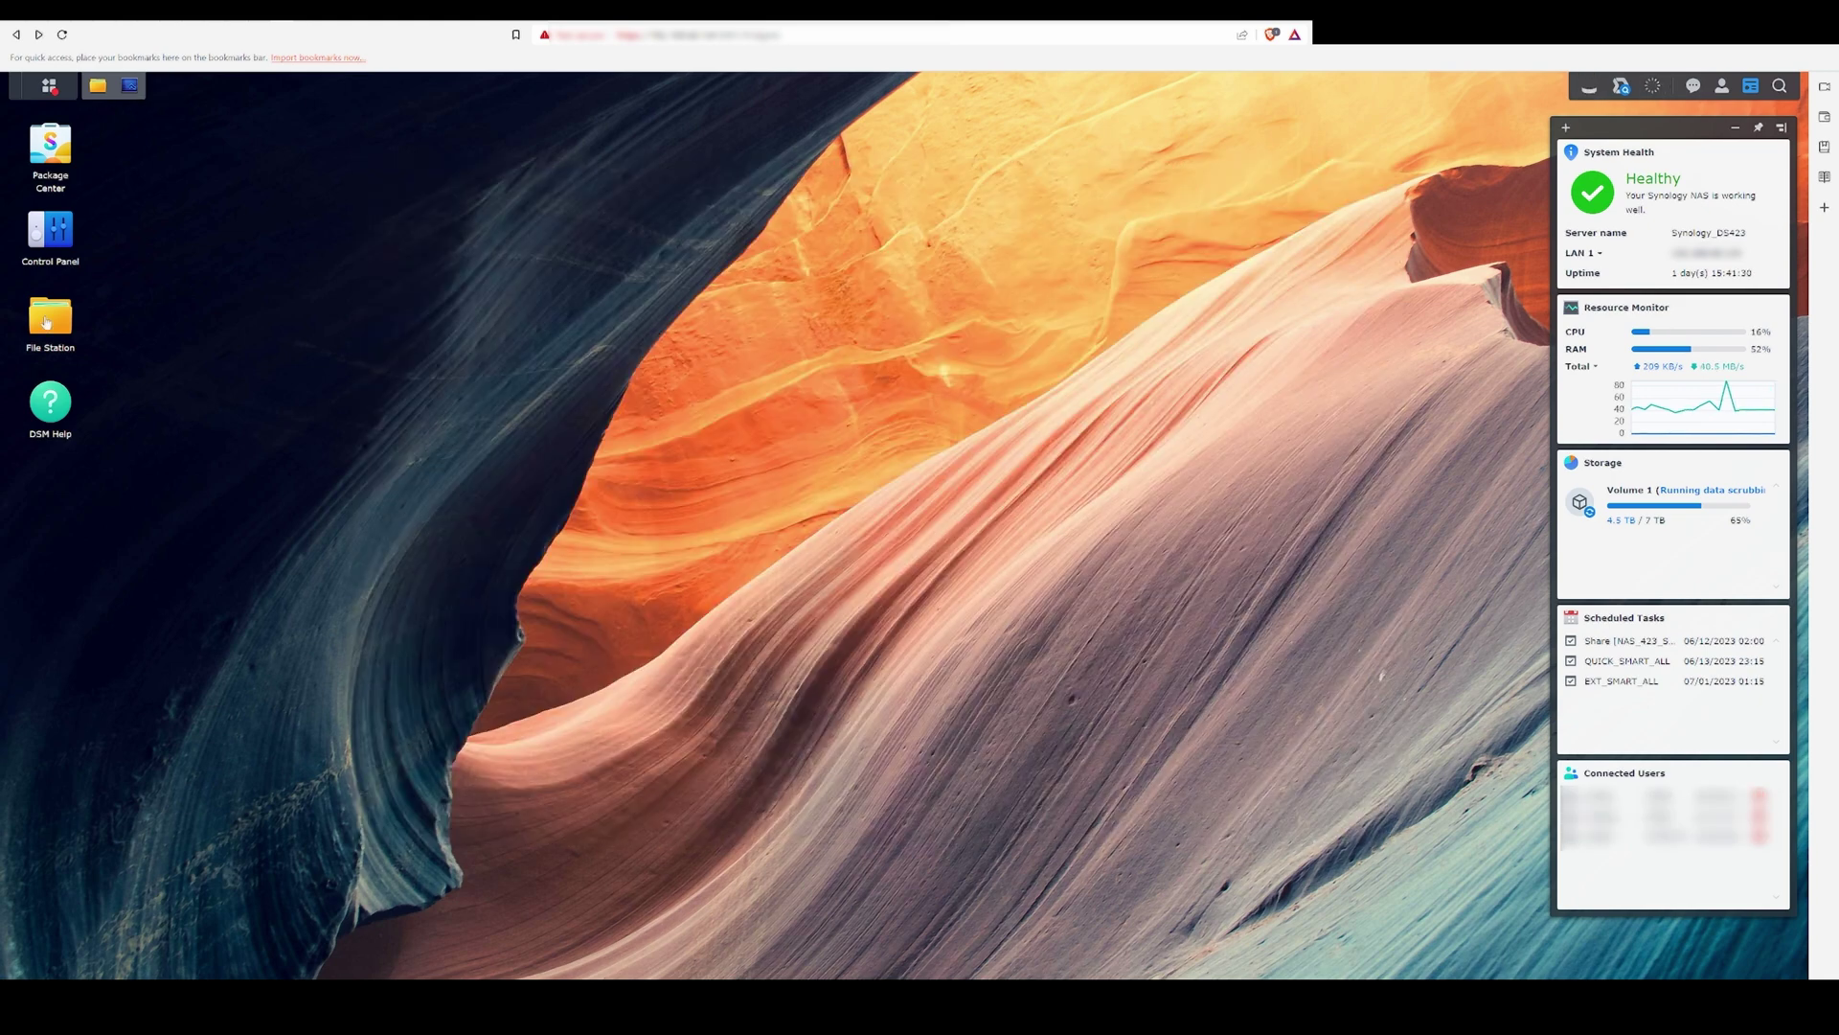
Step: Launch Plex Media Server, keep the server name, and begin adding a Movies library
{"action": "left_click", "coordinate": [46, 88]}
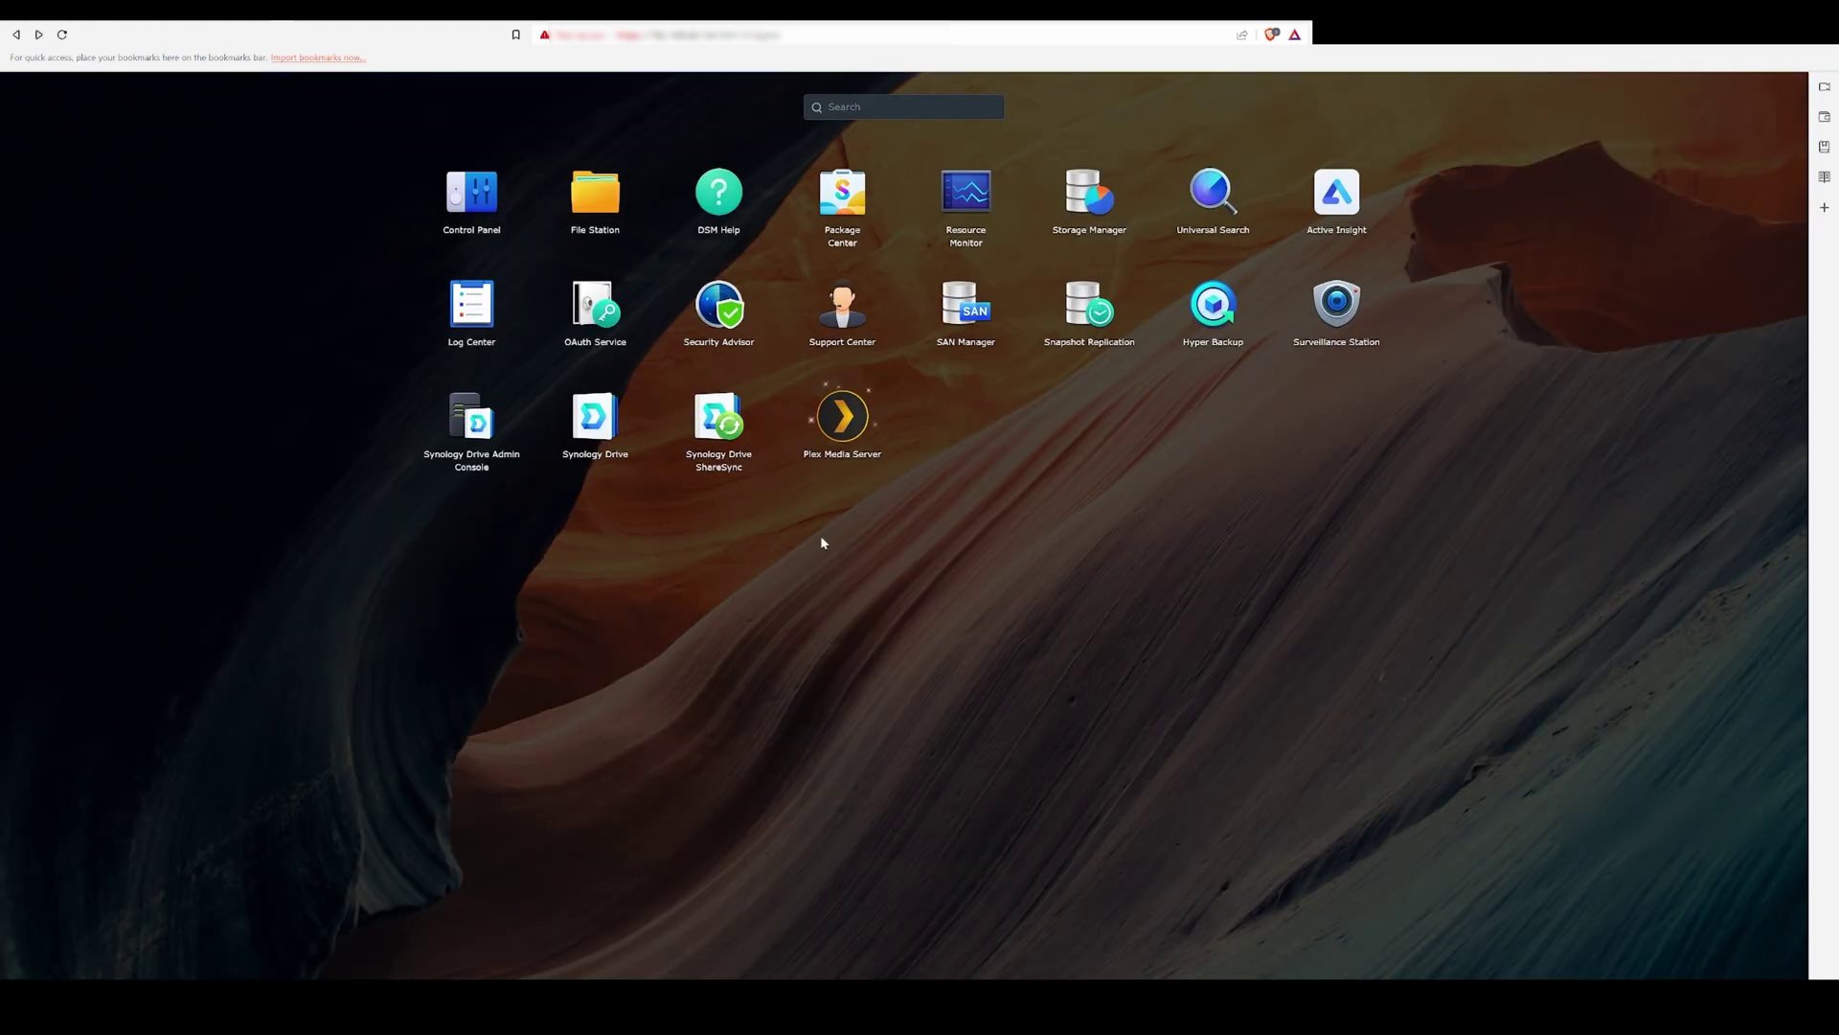
{"action": "left_click", "coordinate": [856, 433]}
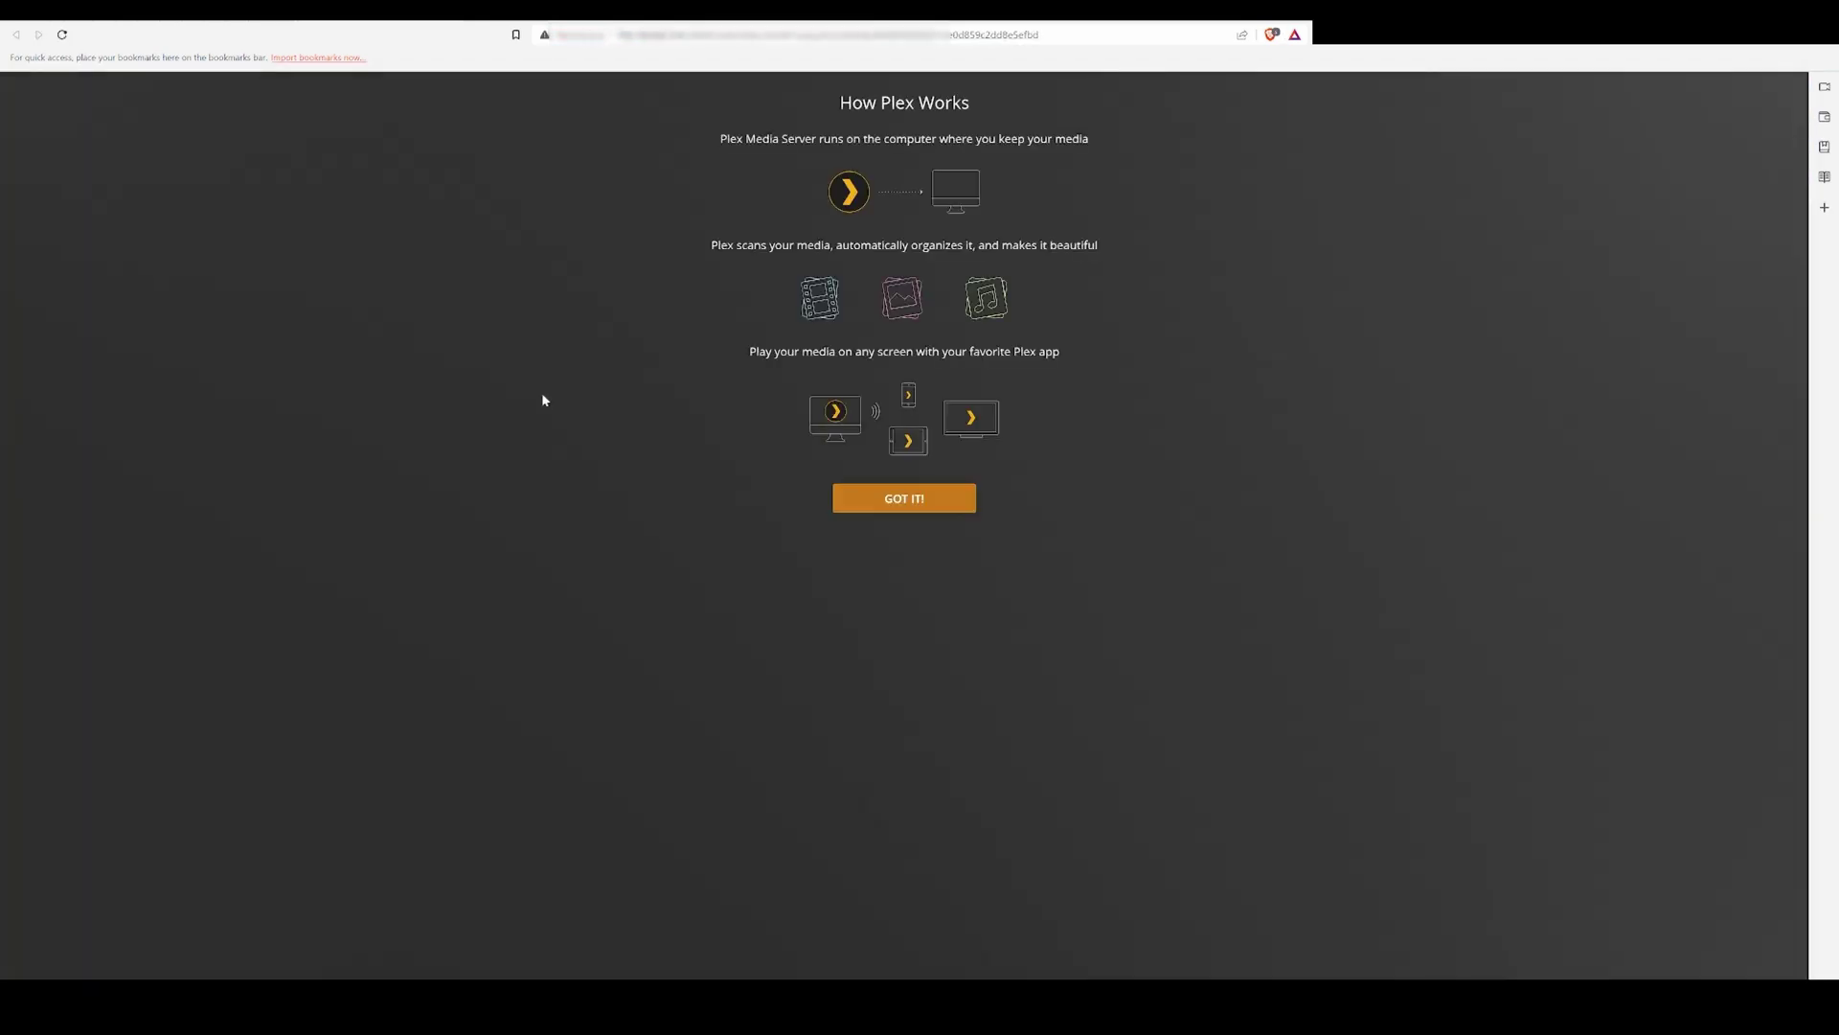
{"action": "left_click", "coordinate": [905, 498]}
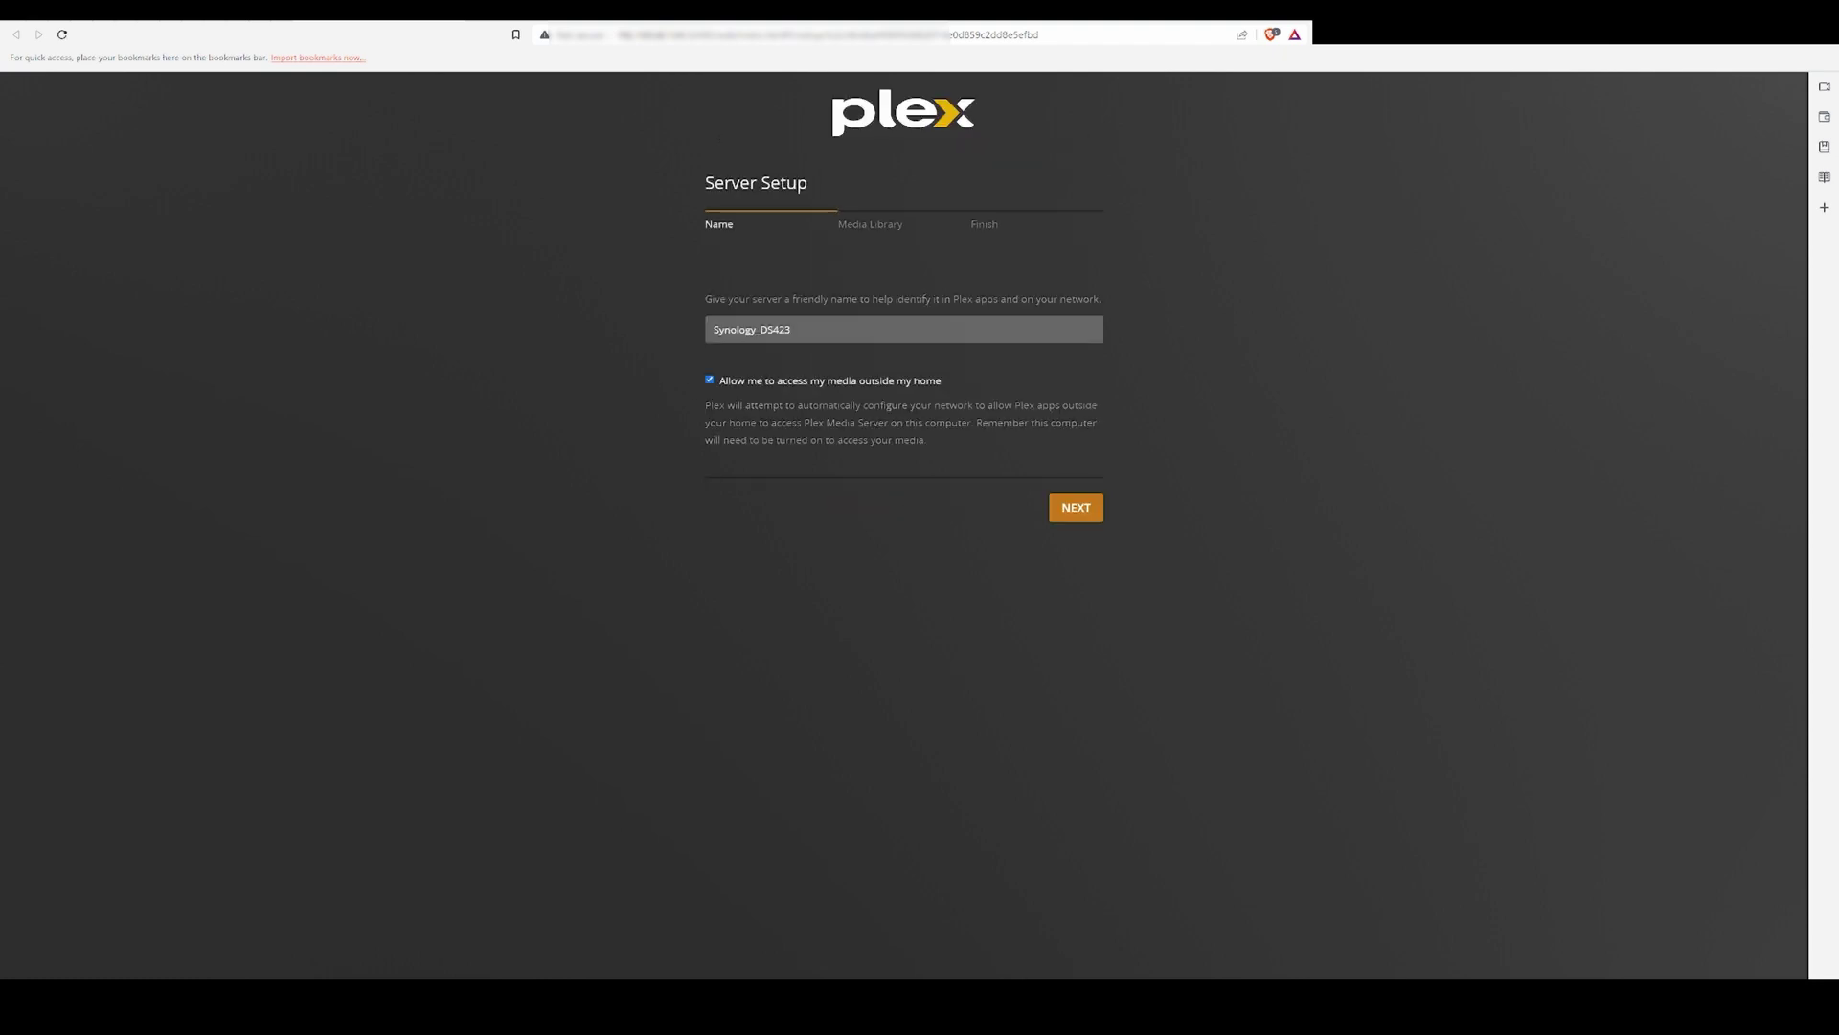
{"action": "left_click", "coordinate": [1087, 509]}
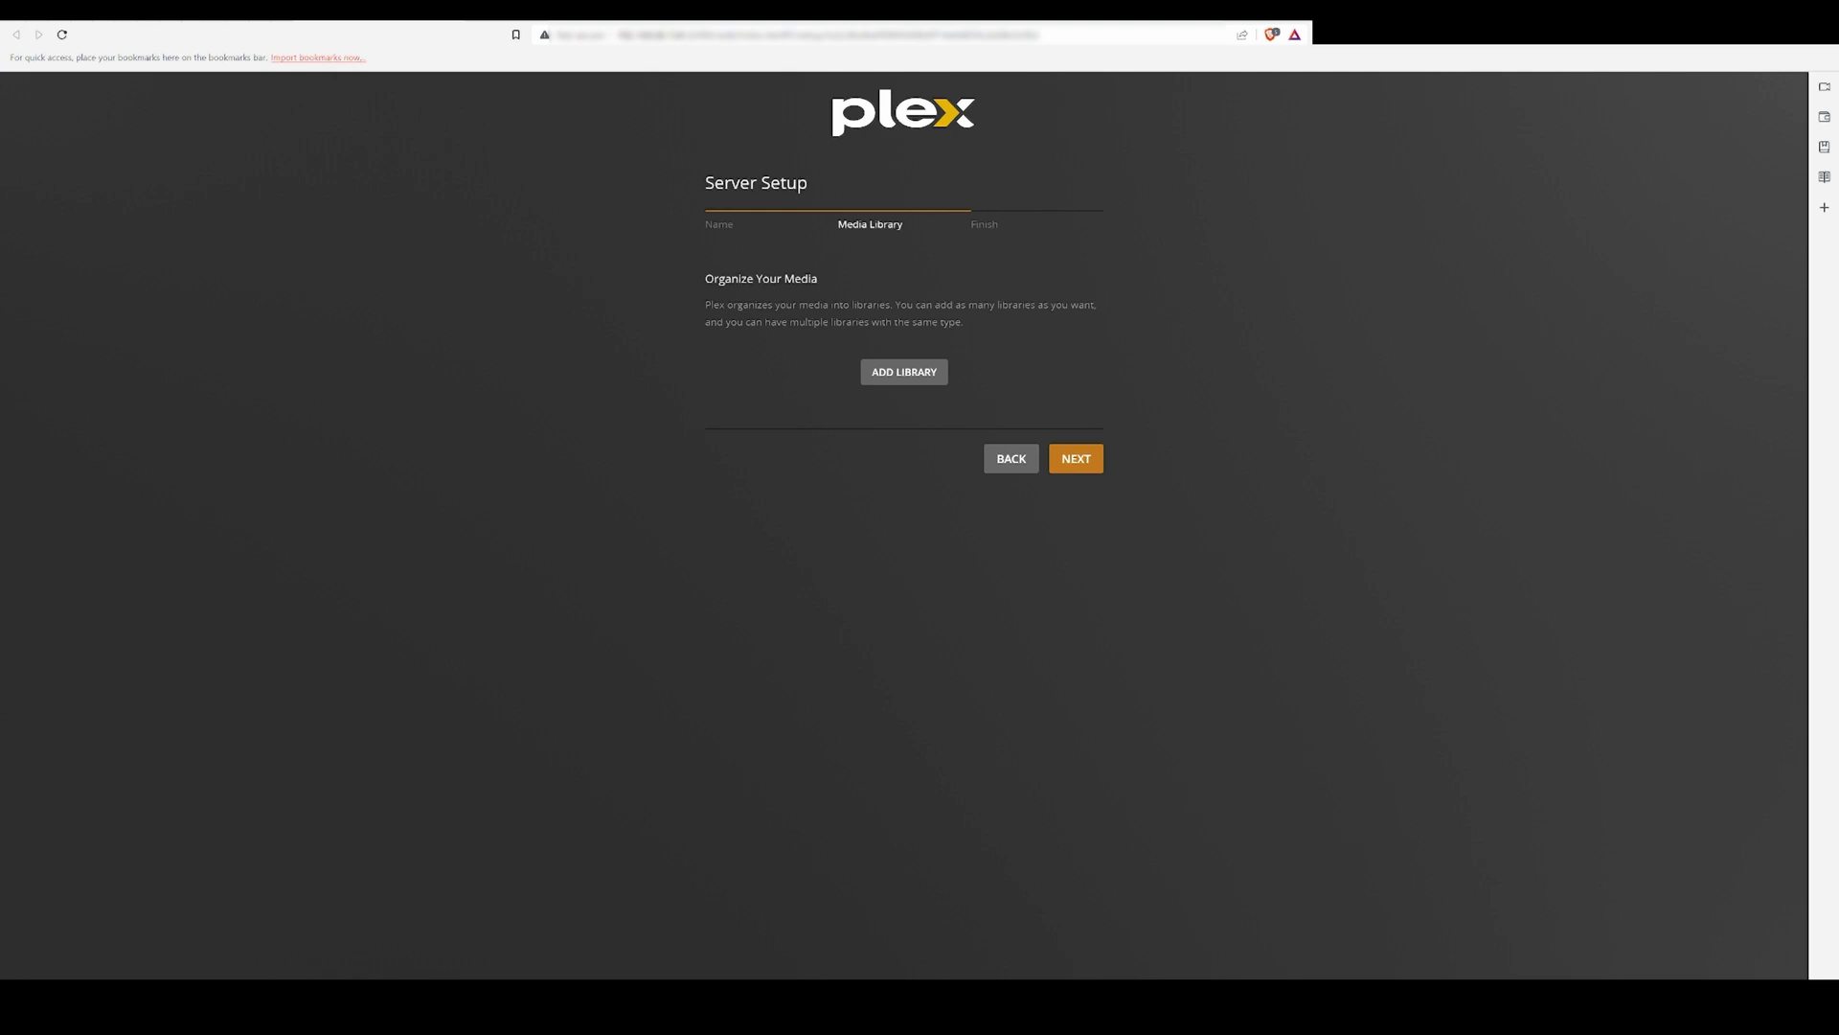
{"action": "left_click", "coordinate": [904, 372]}
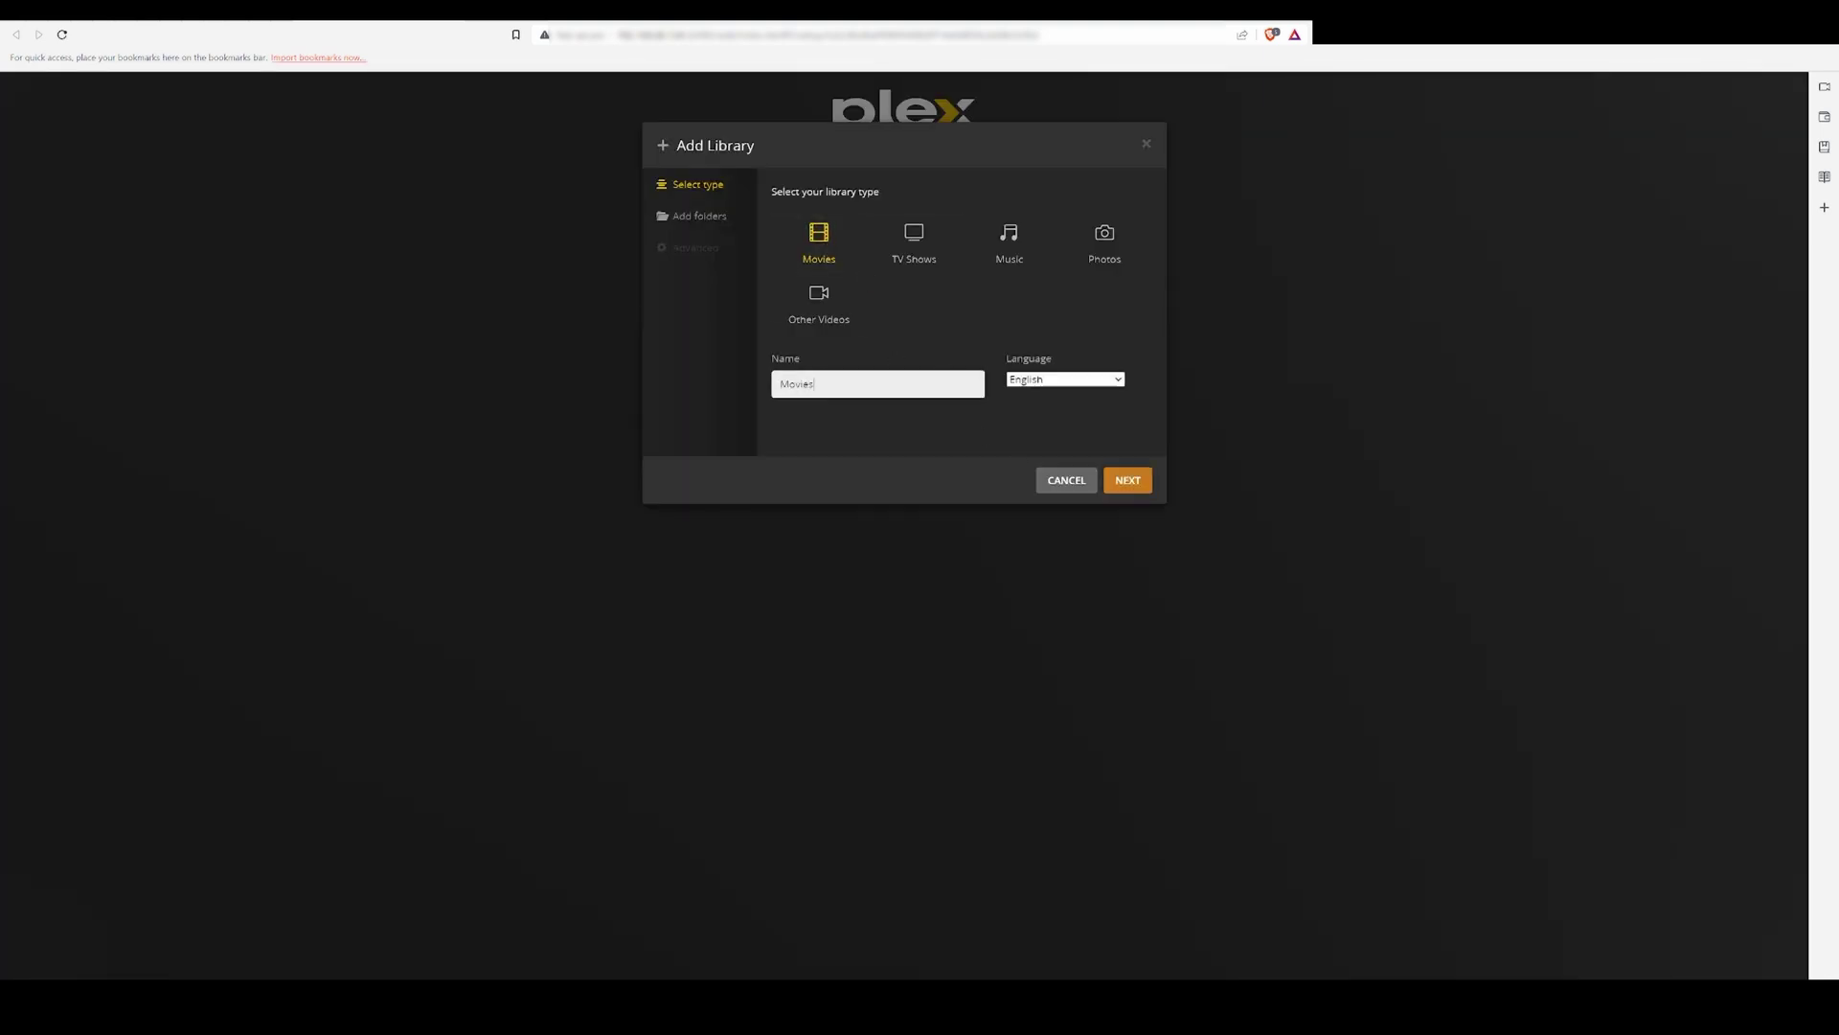
{"action": "left_click", "coordinate": [1127, 480]}
Step: Point the Movies library at /volume1/Movies_Music/Movies/_HD Movies and create it
{"action": "left_click", "coordinate": [968, 230]}
{"action": "scroll", "coordinate": [977, 324], "scroll_direction": "down", "scroll_amount": 5}
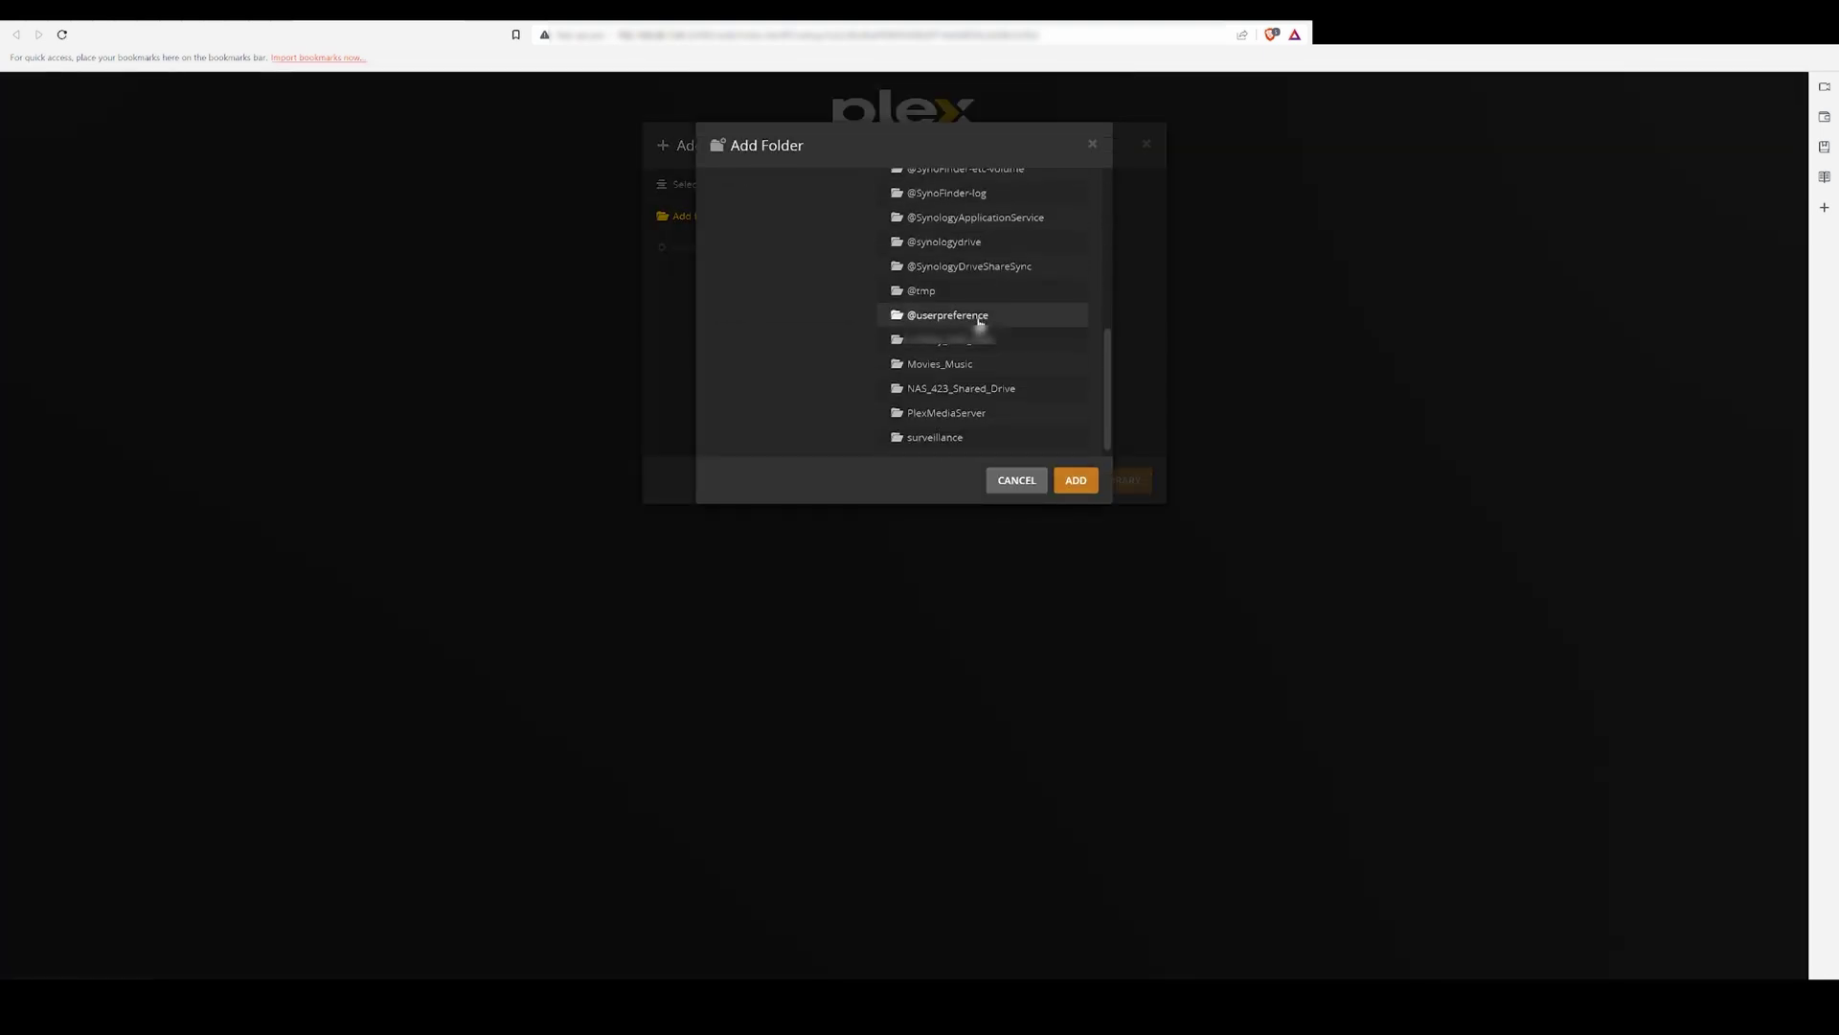
{"action": "left_click", "coordinate": [943, 364]}
{"action": "left_click", "coordinate": [901, 276]}
{"action": "left_click", "coordinate": [997, 304]}
{"action": "left_click", "coordinate": [1076, 480]}
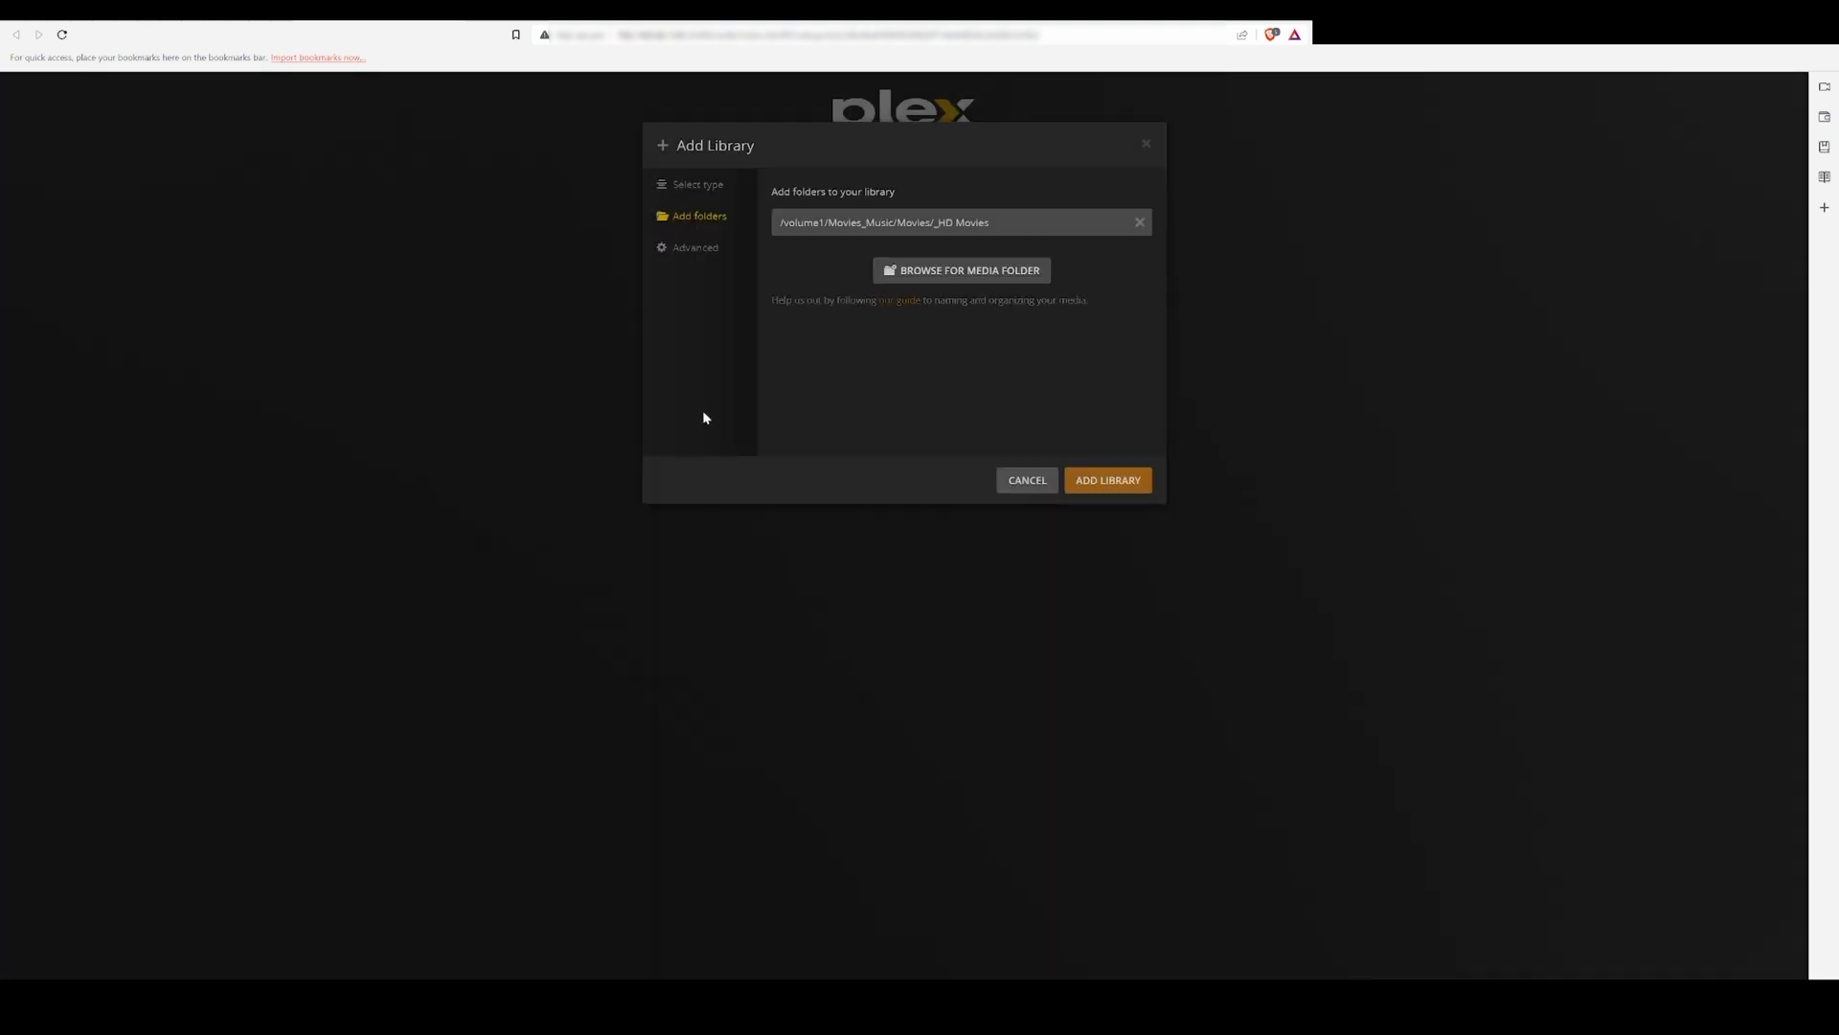
{"action": "left_click", "coordinate": [705, 248]}
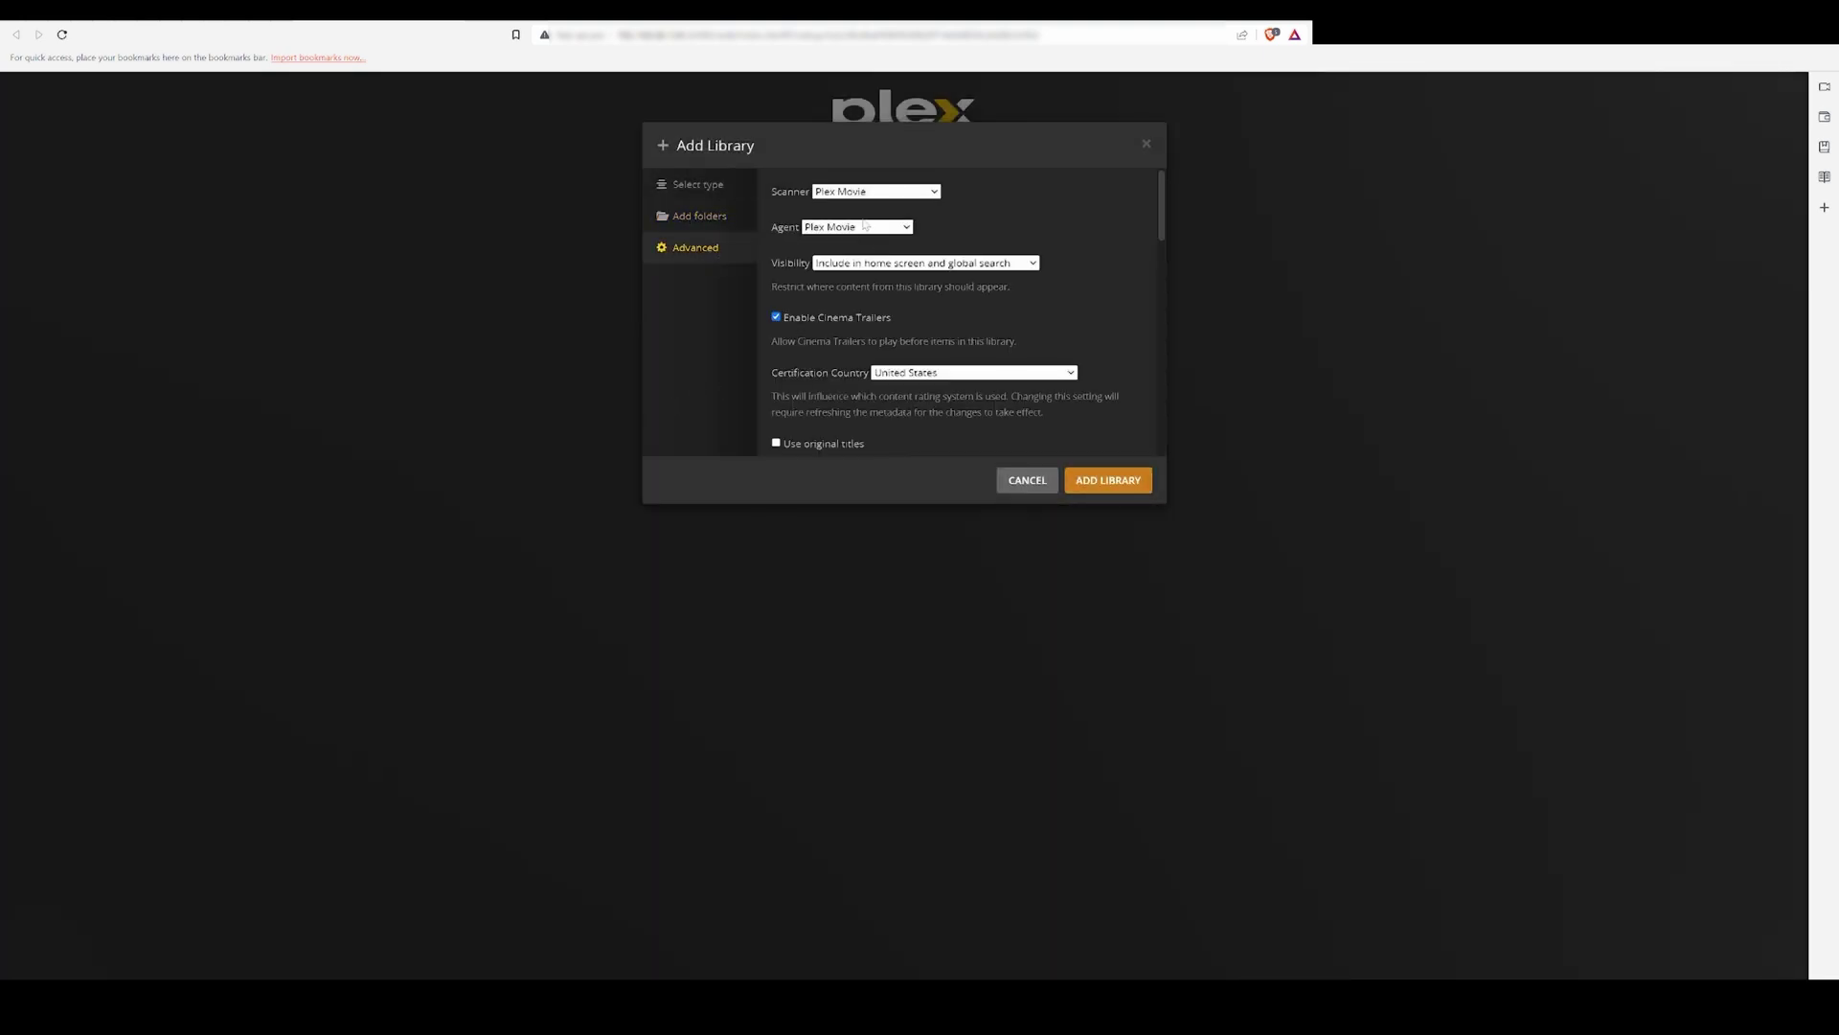
{"action": "scroll", "coordinate": [865, 288], "scroll_direction": "down", "scroll_amount": 10}
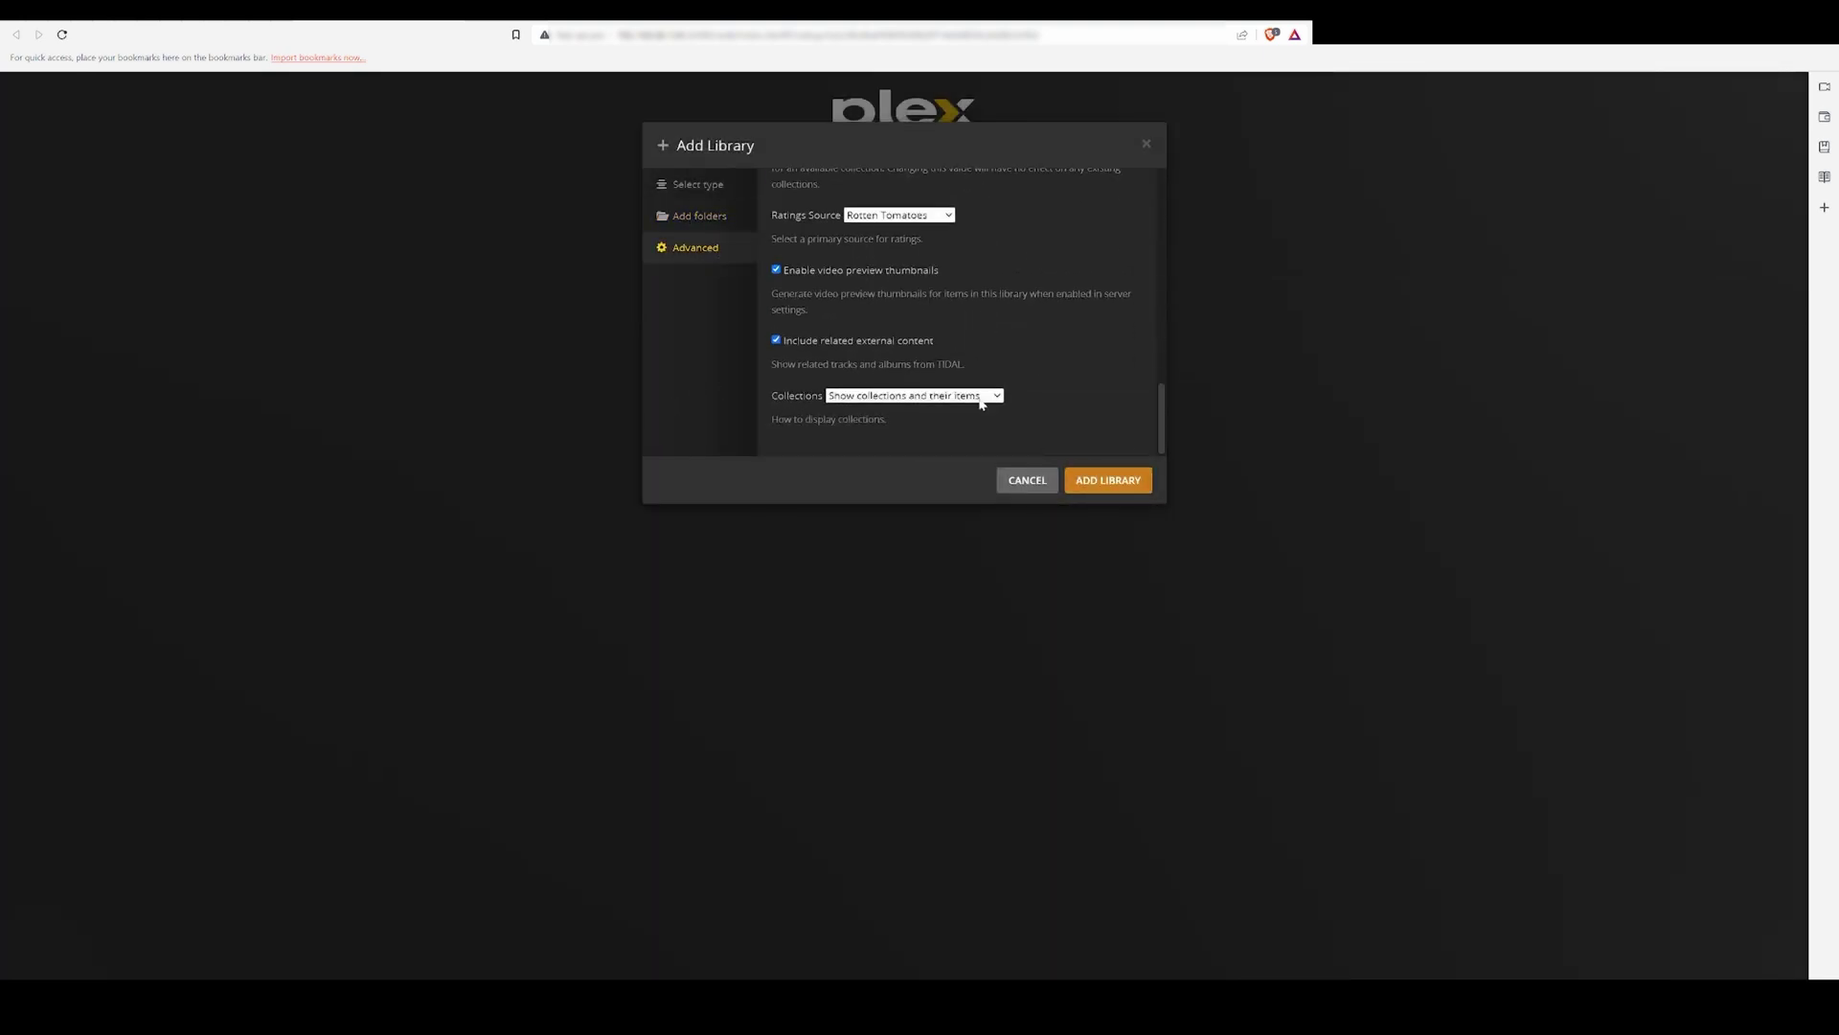
{"action": "left_click", "coordinate": [1108, 480]}
Step: Finish Plex server setup and open the Synology server's Movies library
{"action": "left_click", "coordinate": [1075, 648]}
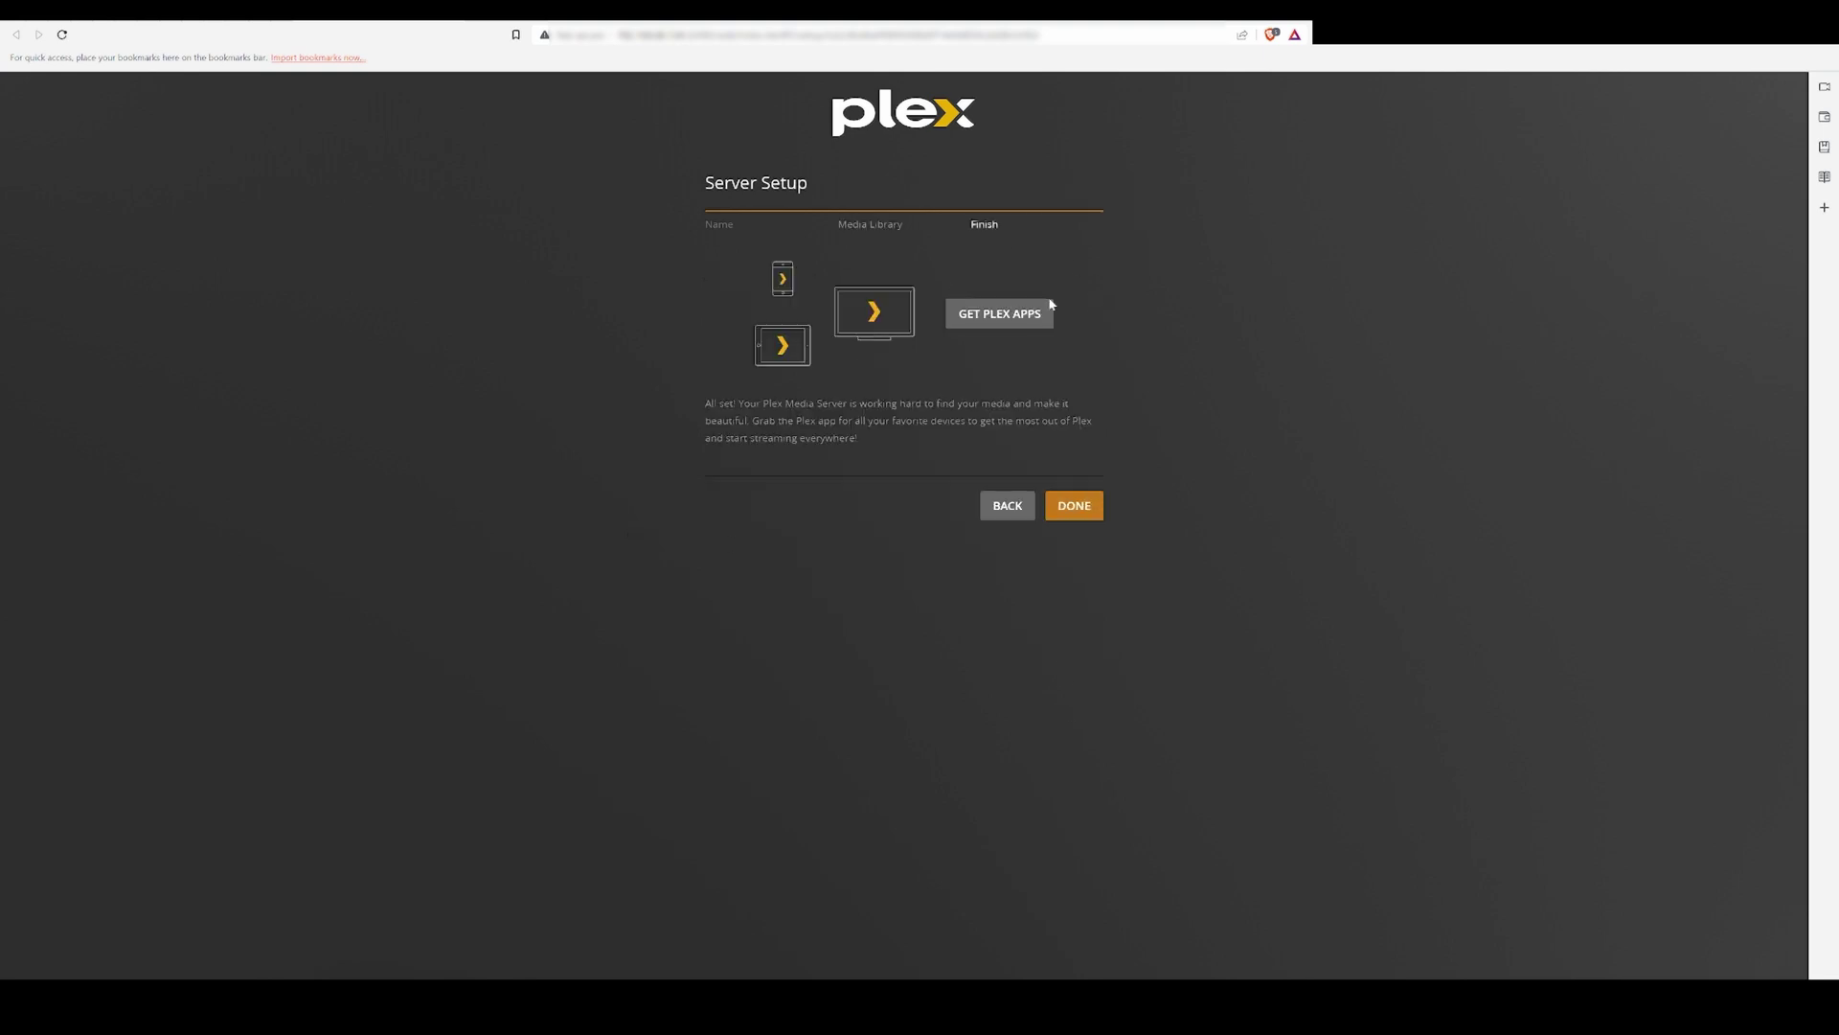
{"action": "left_click", "coordinate": [1074, 507]}
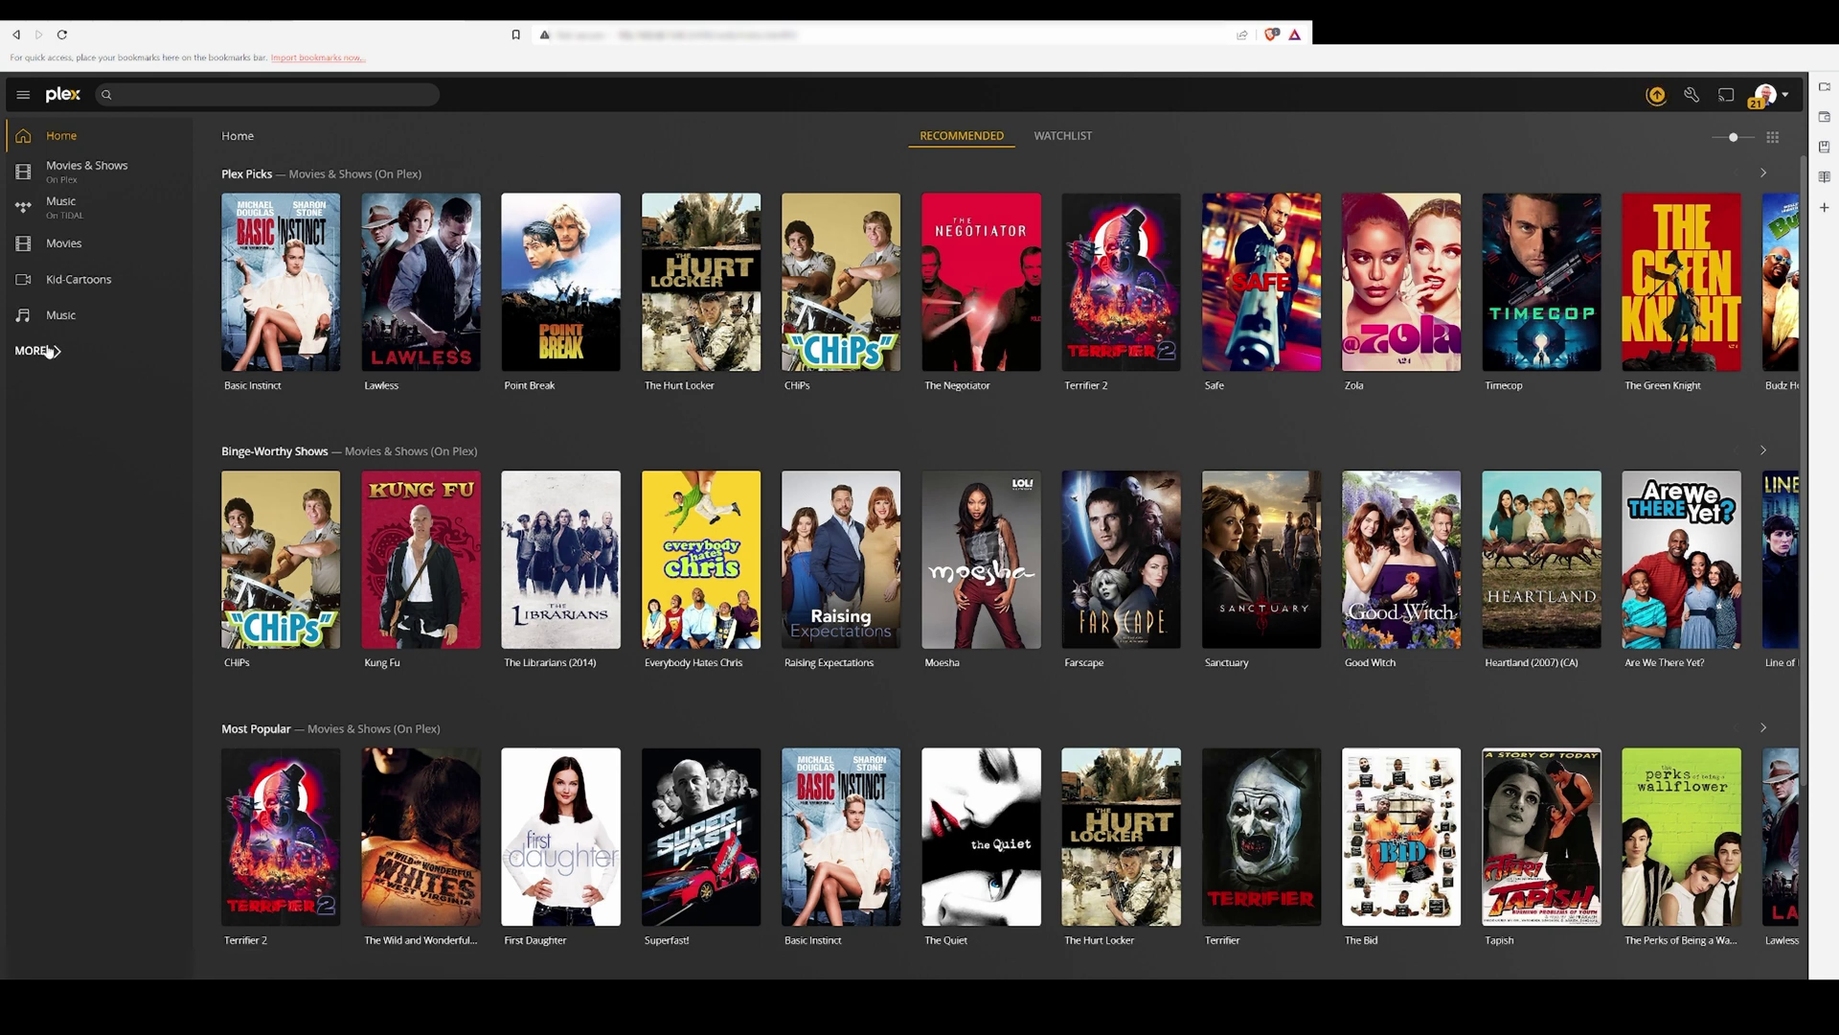
{"action": "left_click", "coordinate": [58, 355]}
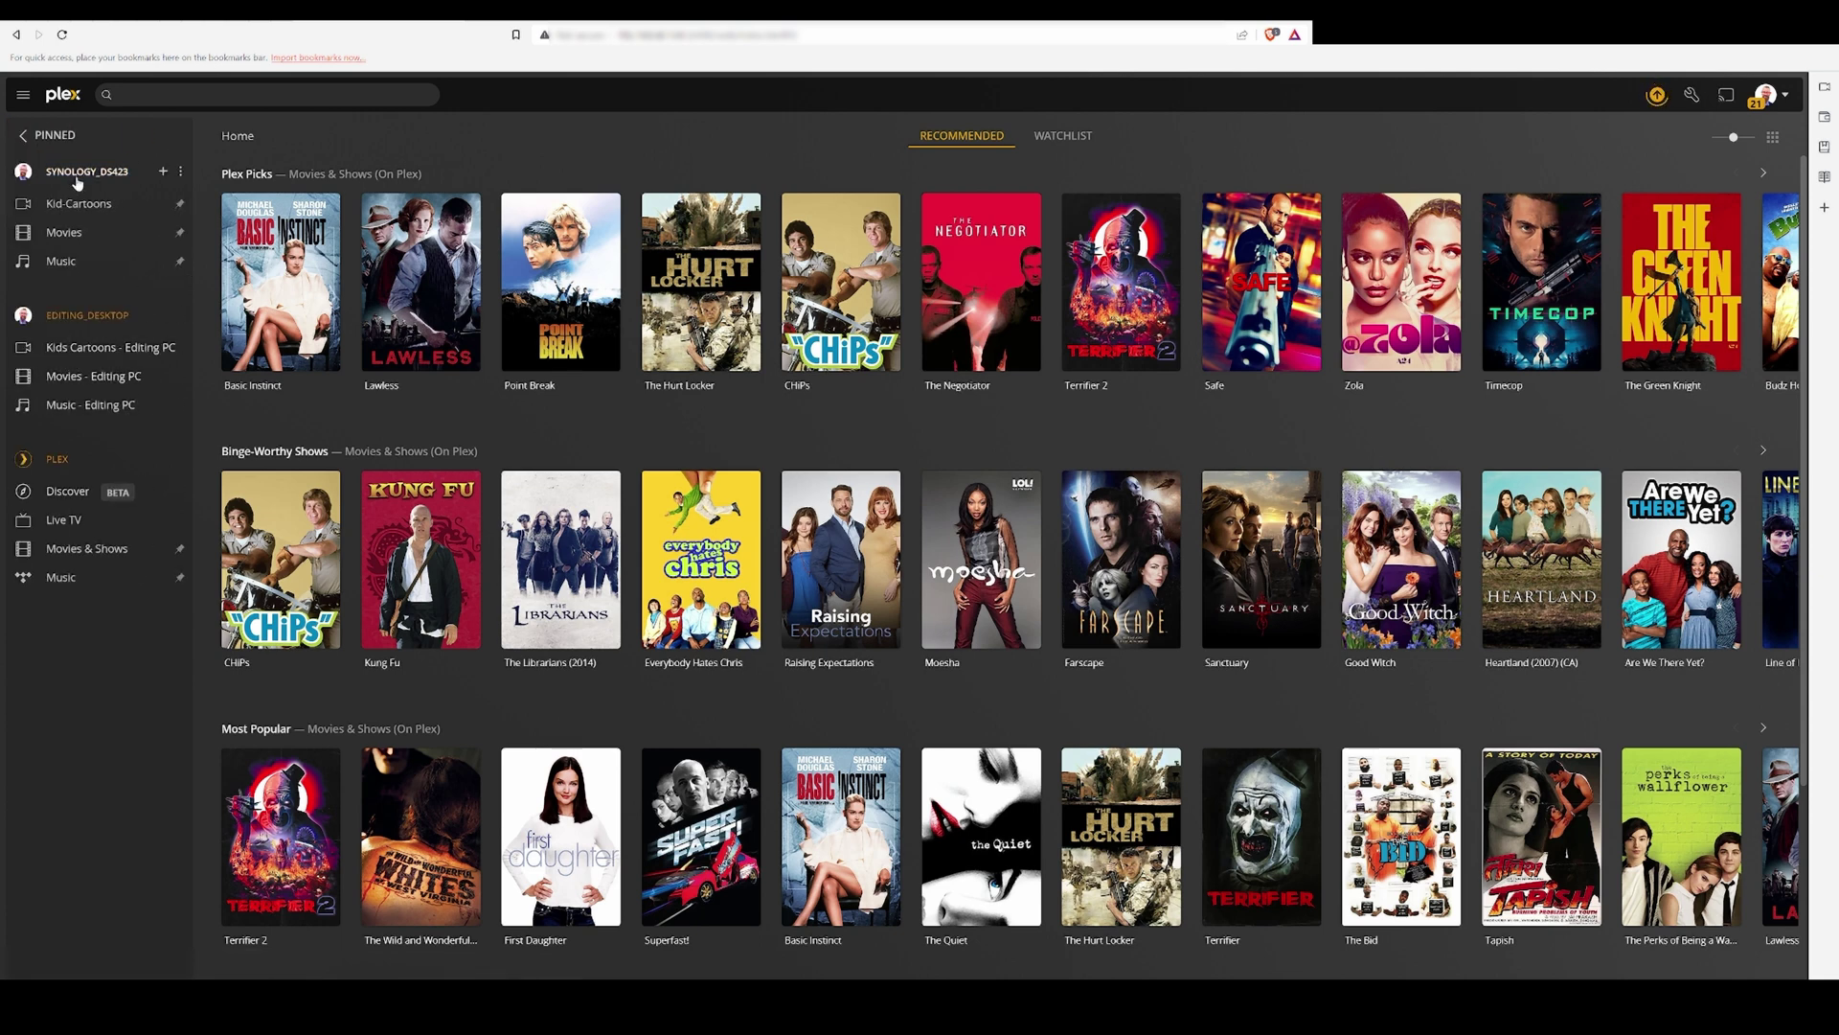
{"action": "left_click", "coordinate": [113, 232]}
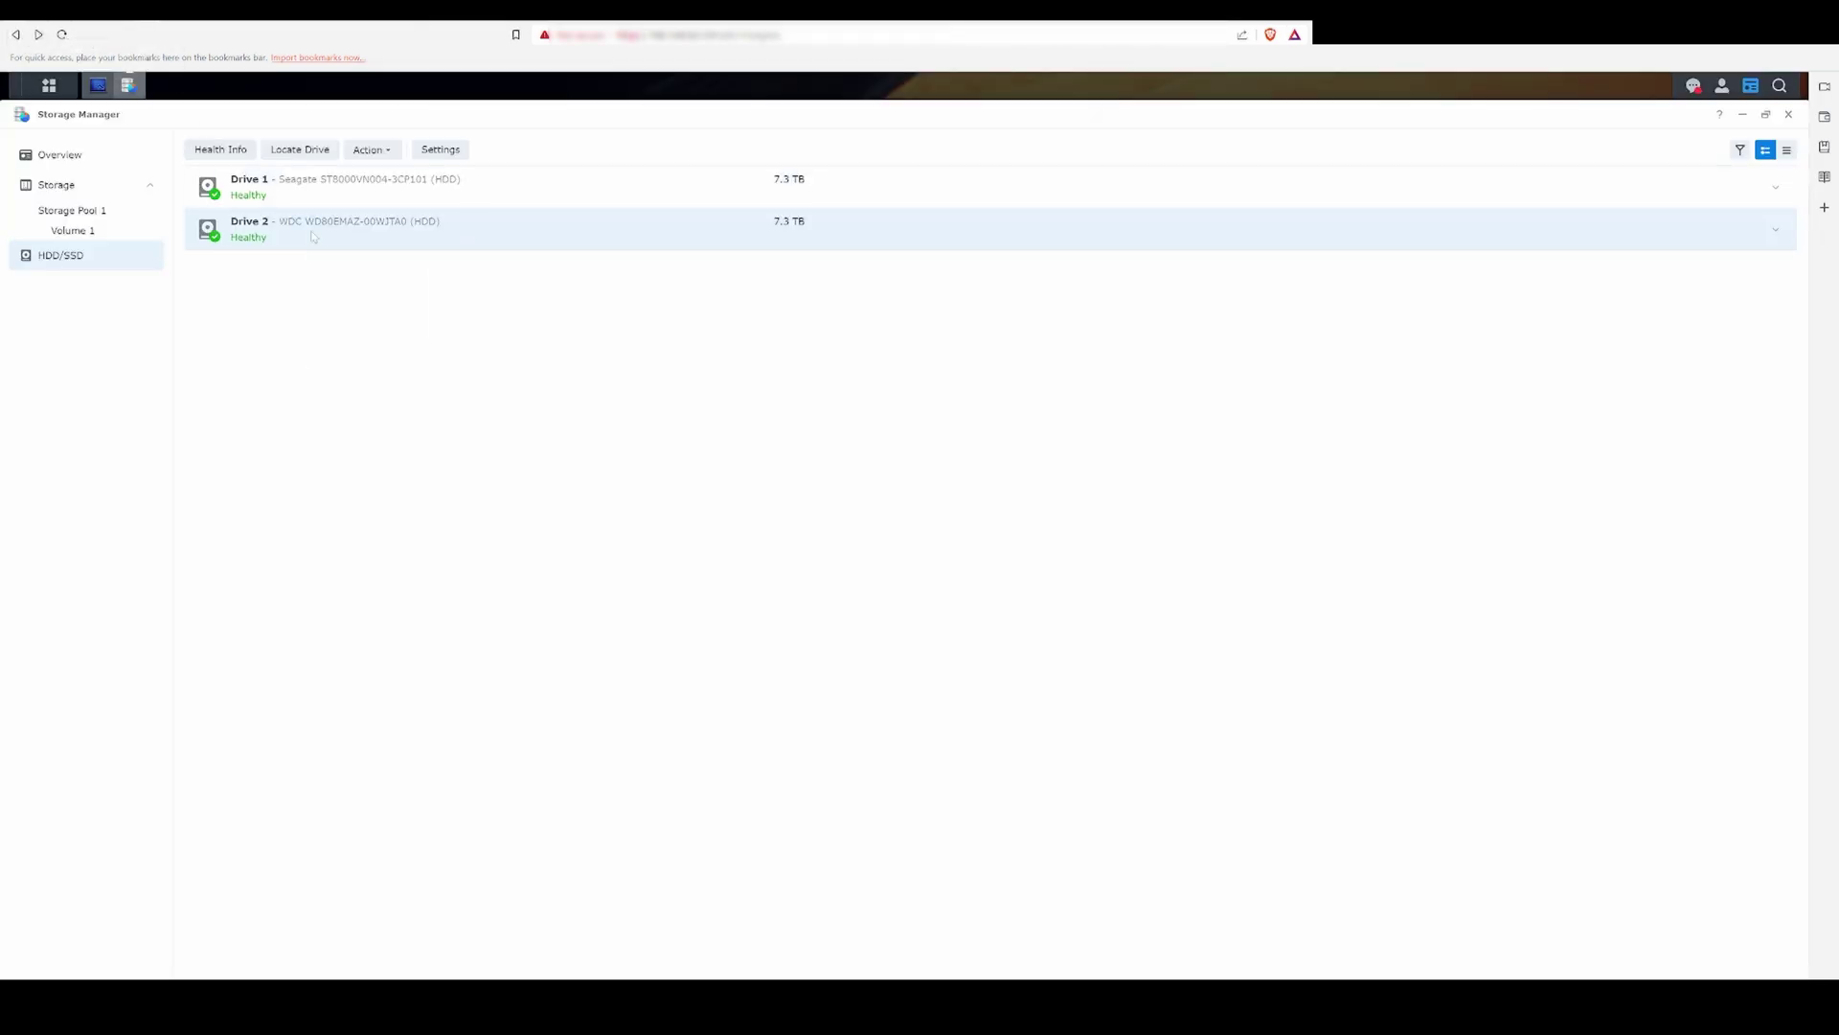
Step: Deactivate Drive 2 in Storage Manager, confirming with the account password
{"action": "right_click", "coordinate": [314, 237]}
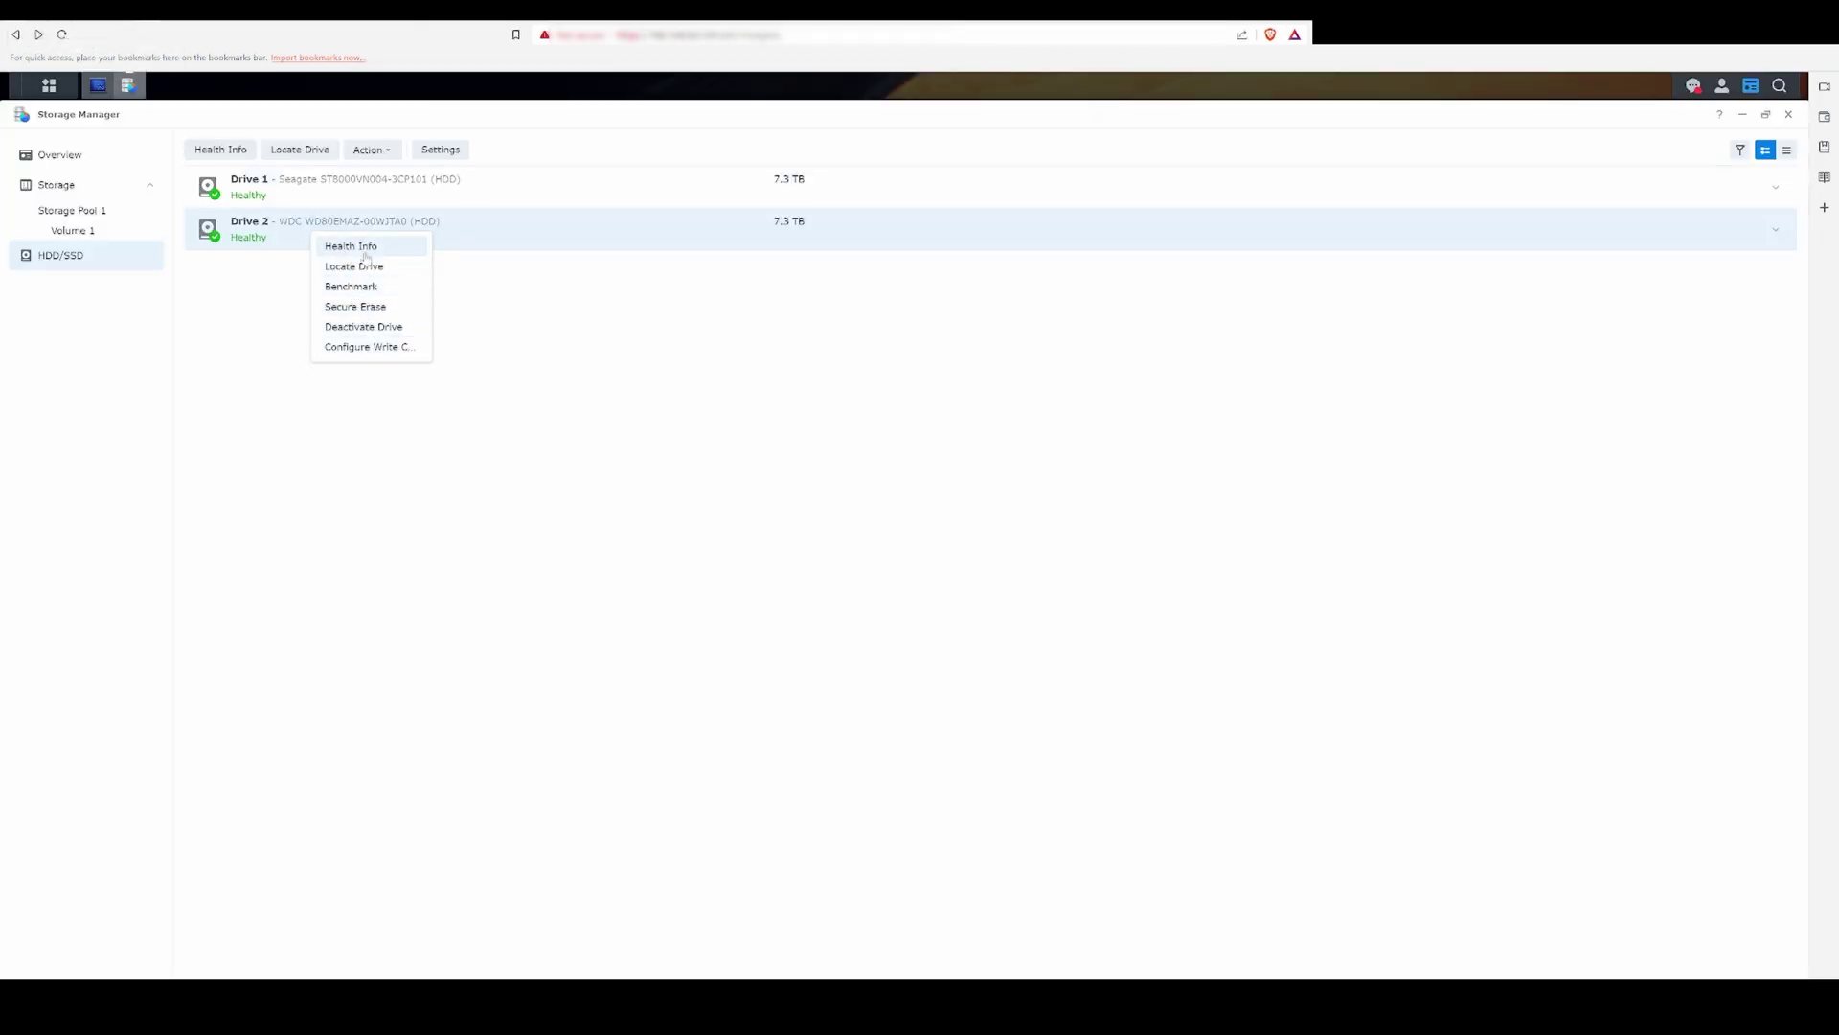
{"action": "left_click", "coordinate": [364, 327]}
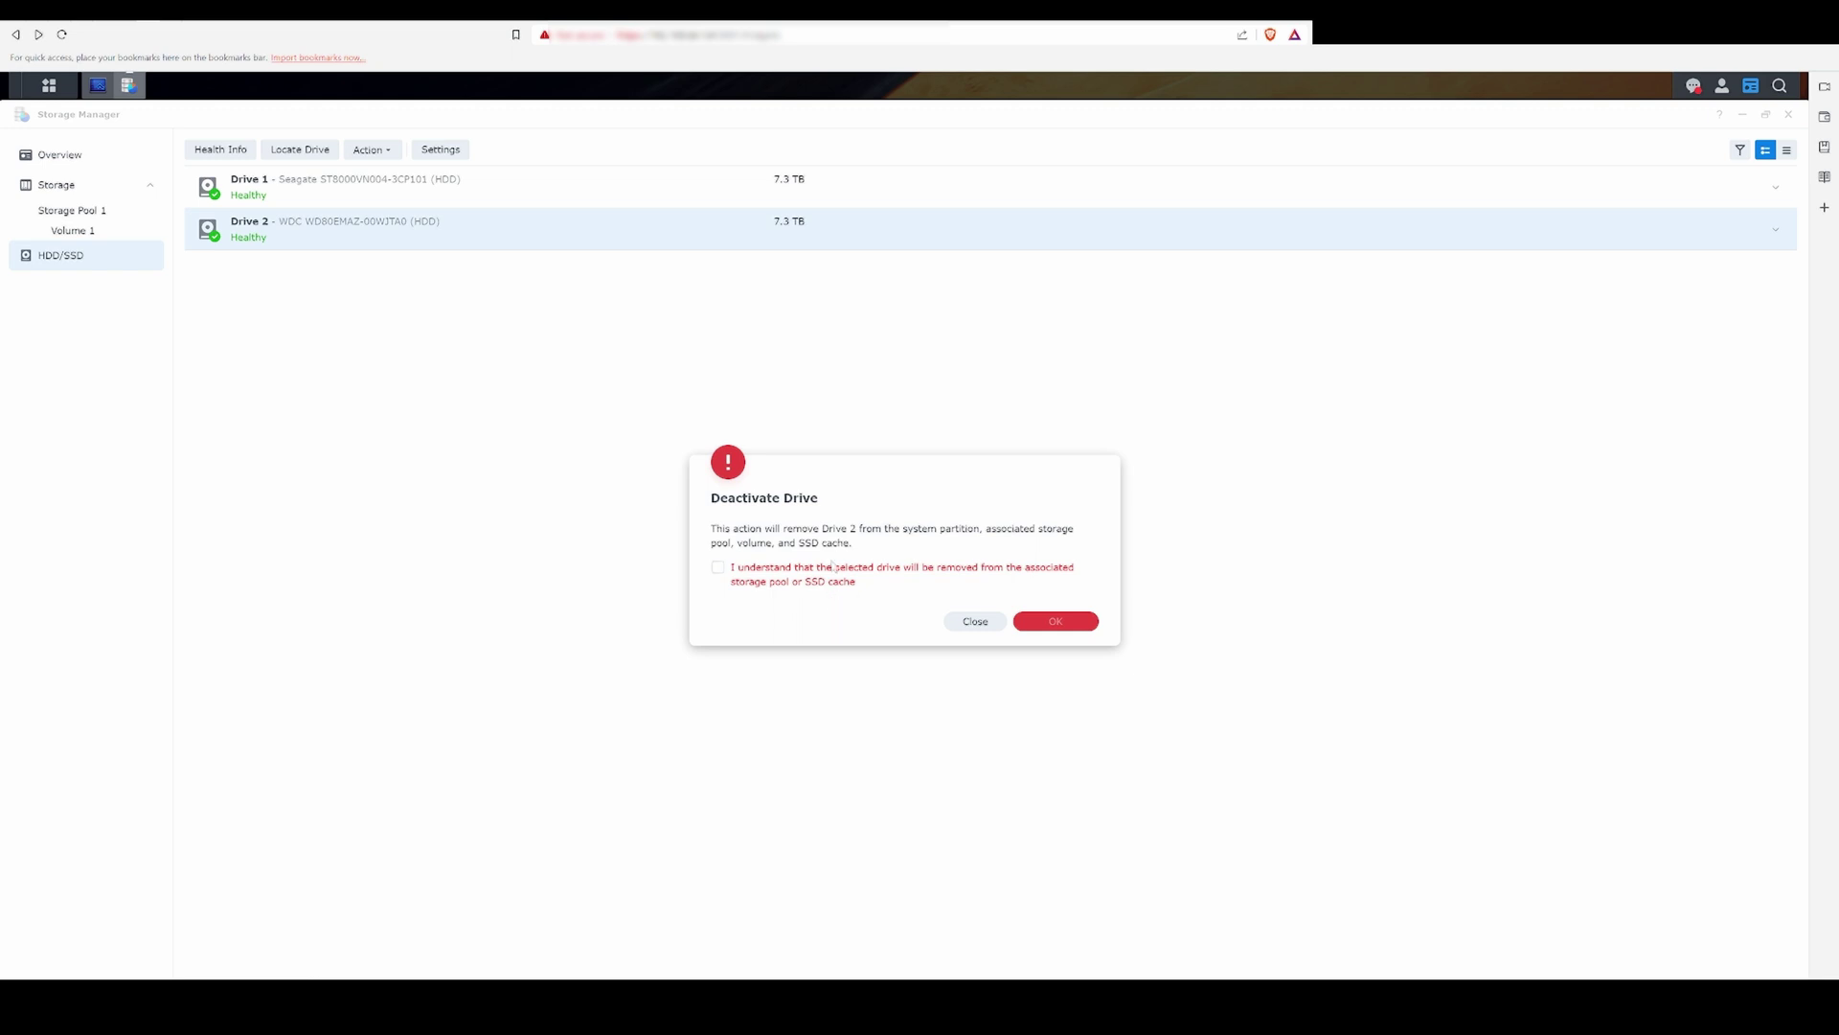
{"action": "left_click", "coordinate": [1062, 619]}
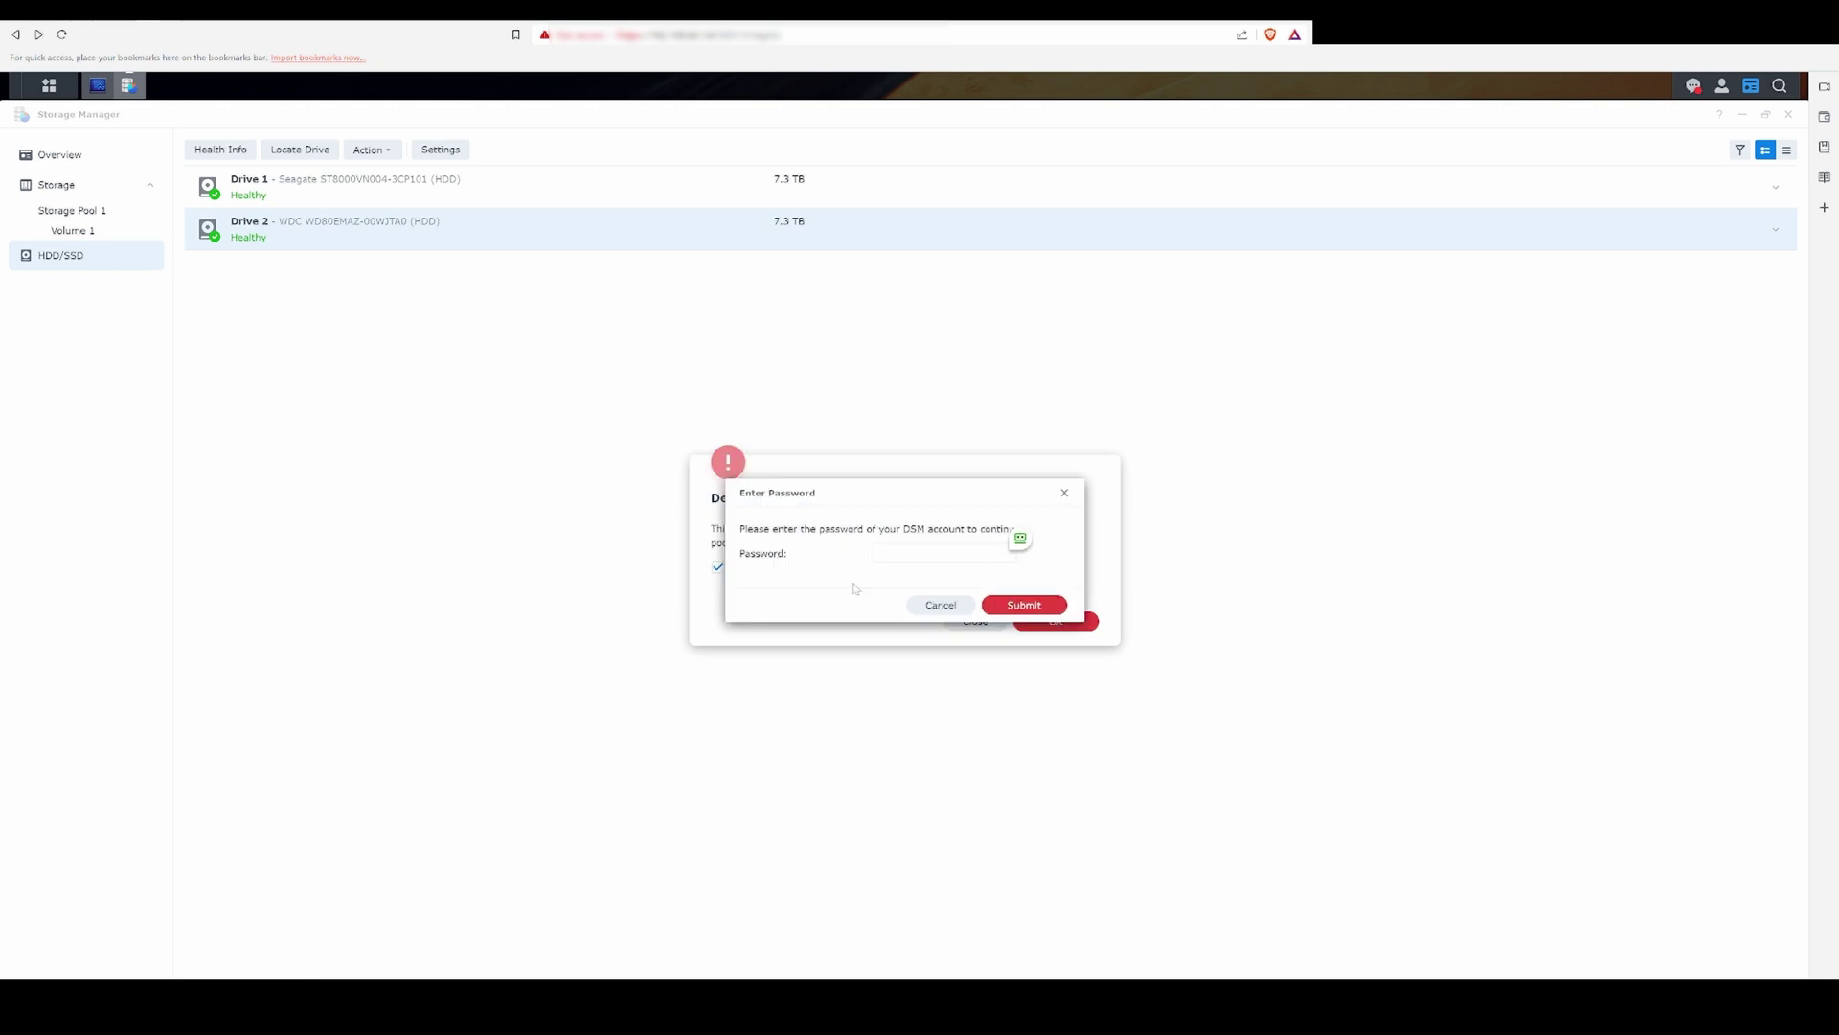
{"action": "left_click", "coordinate": [880, 553]}
{"action": "left_click", "coordinate": [1023, 605]}
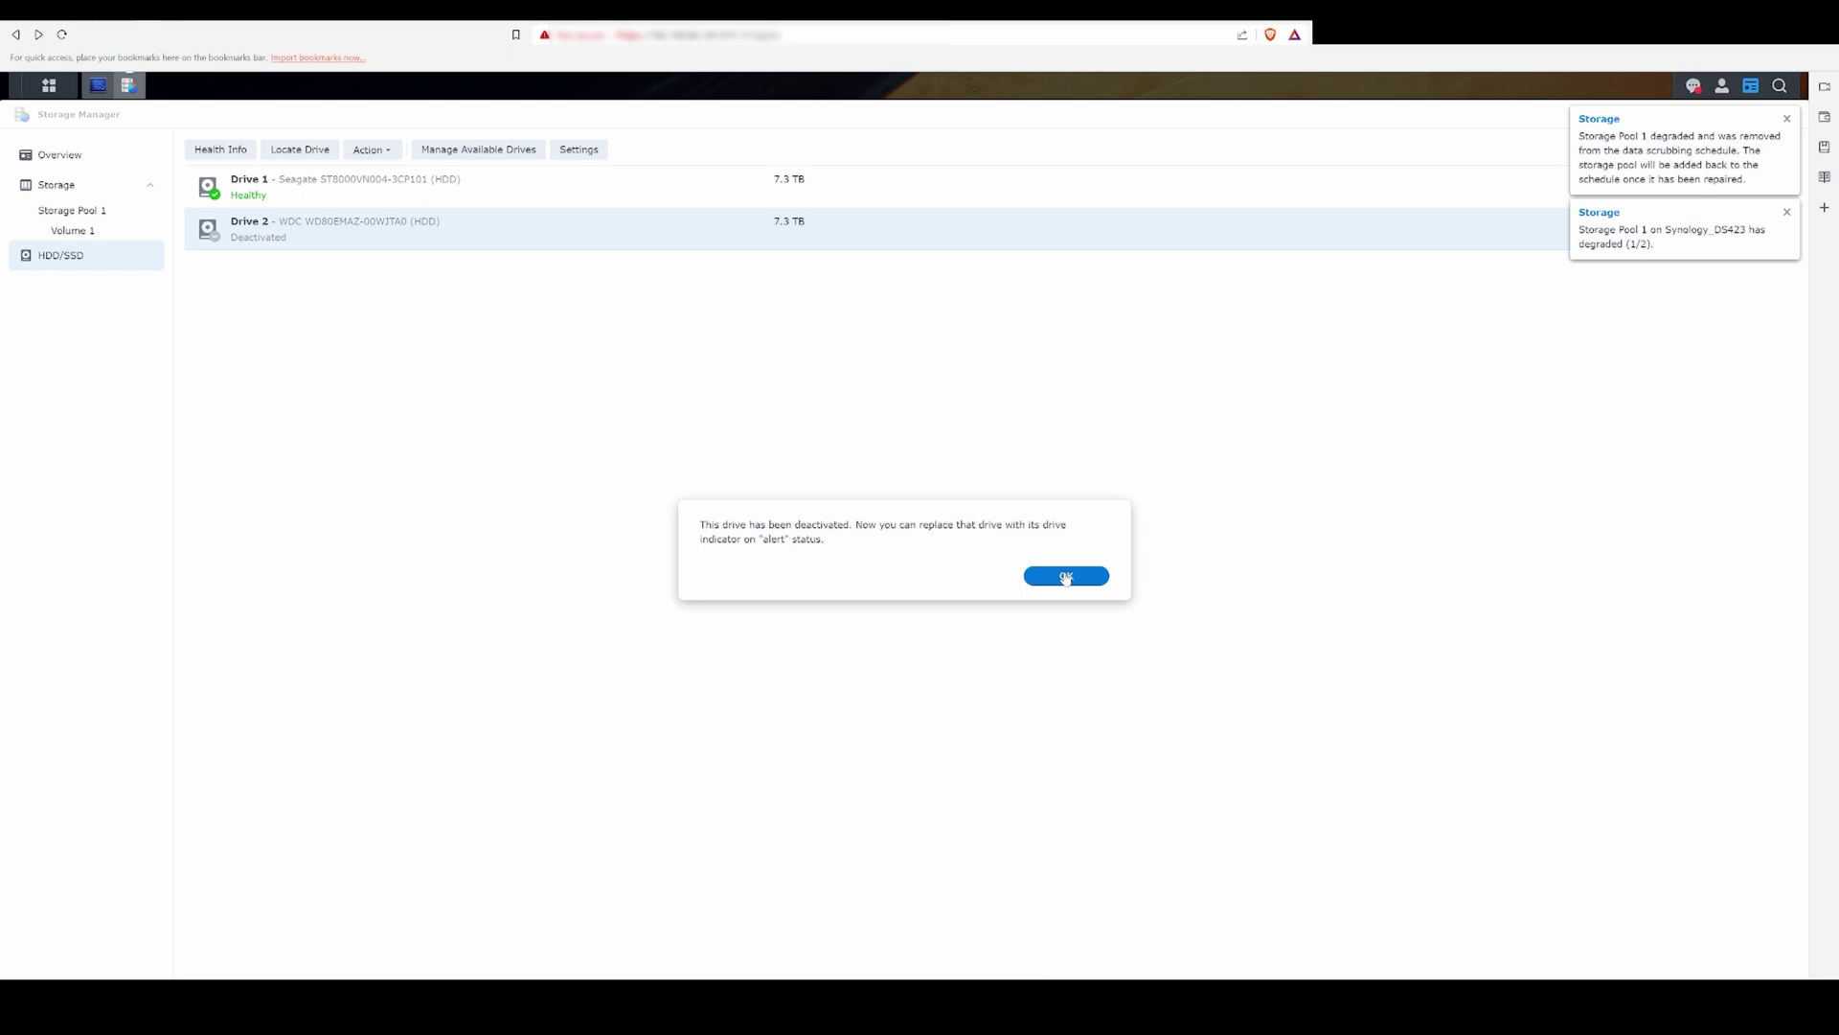
{"action": "left_click", "coordinate": [1065, 576]}
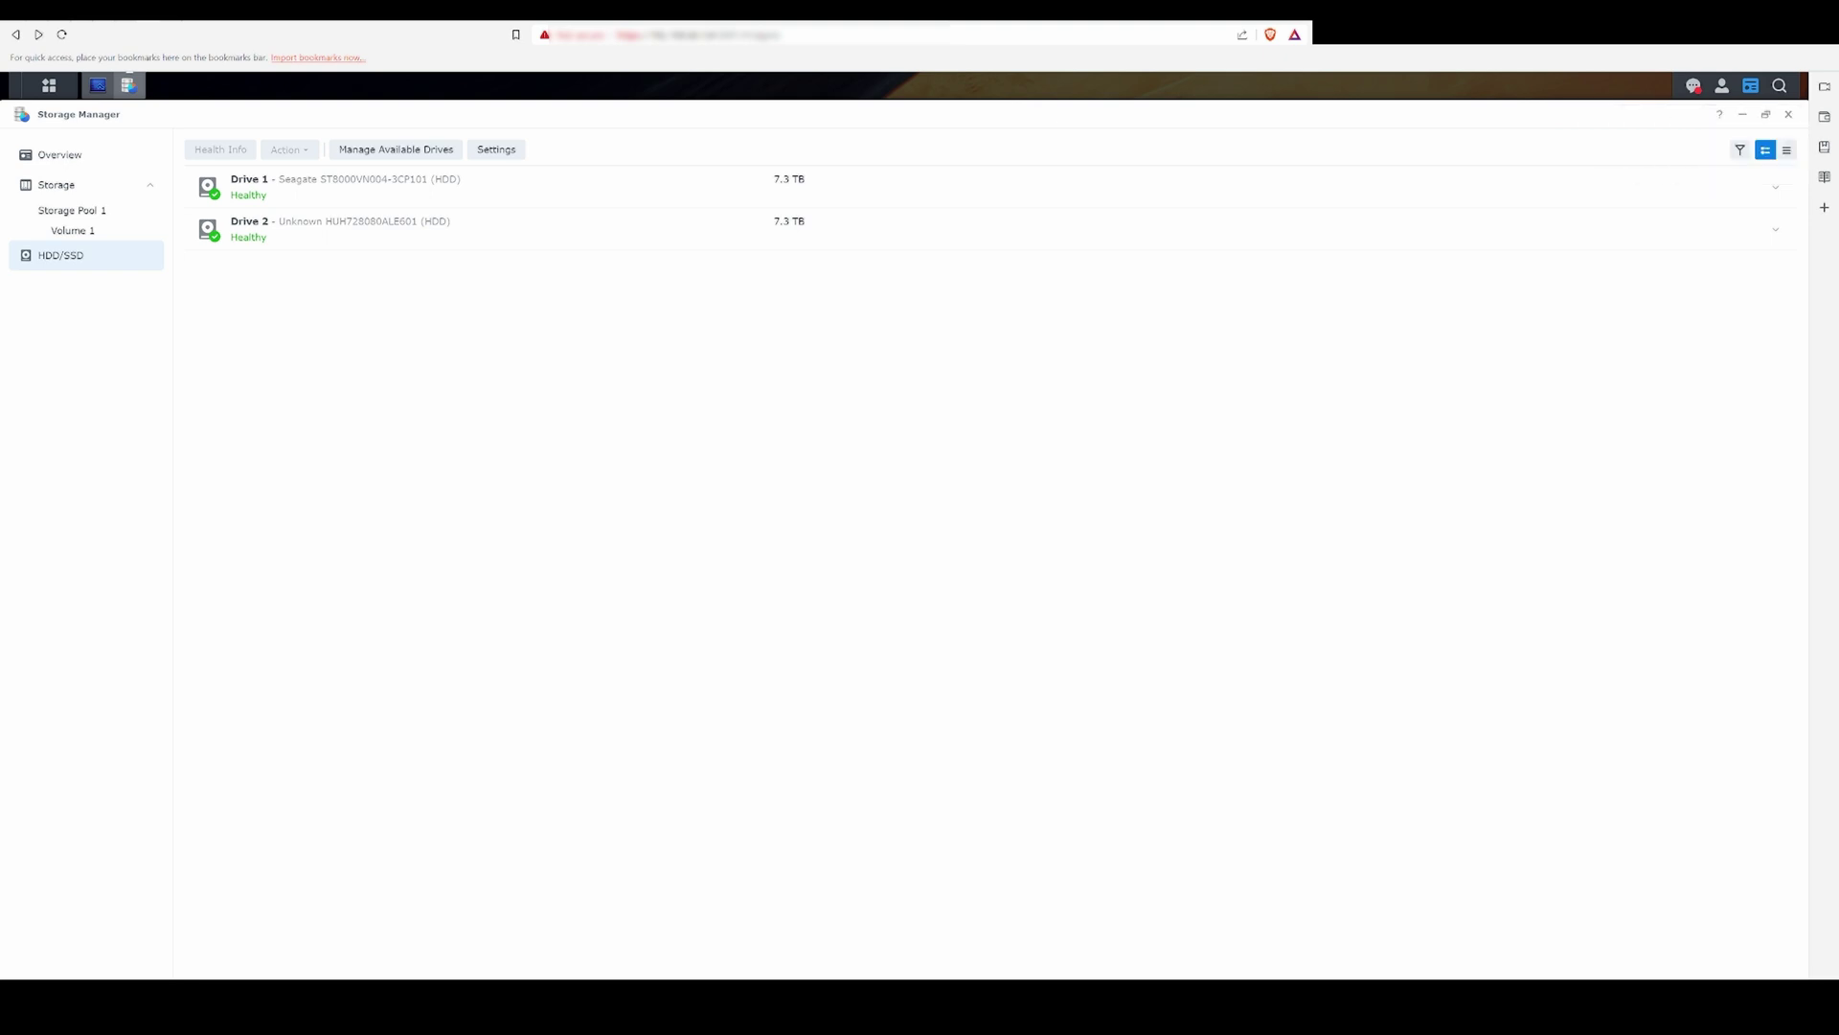
Step: Repair Storage Pool 1 with the new Drive 2, accepting the compatibility and erase warnings
{"action": "left_click", "coordinate": [87, 209]}
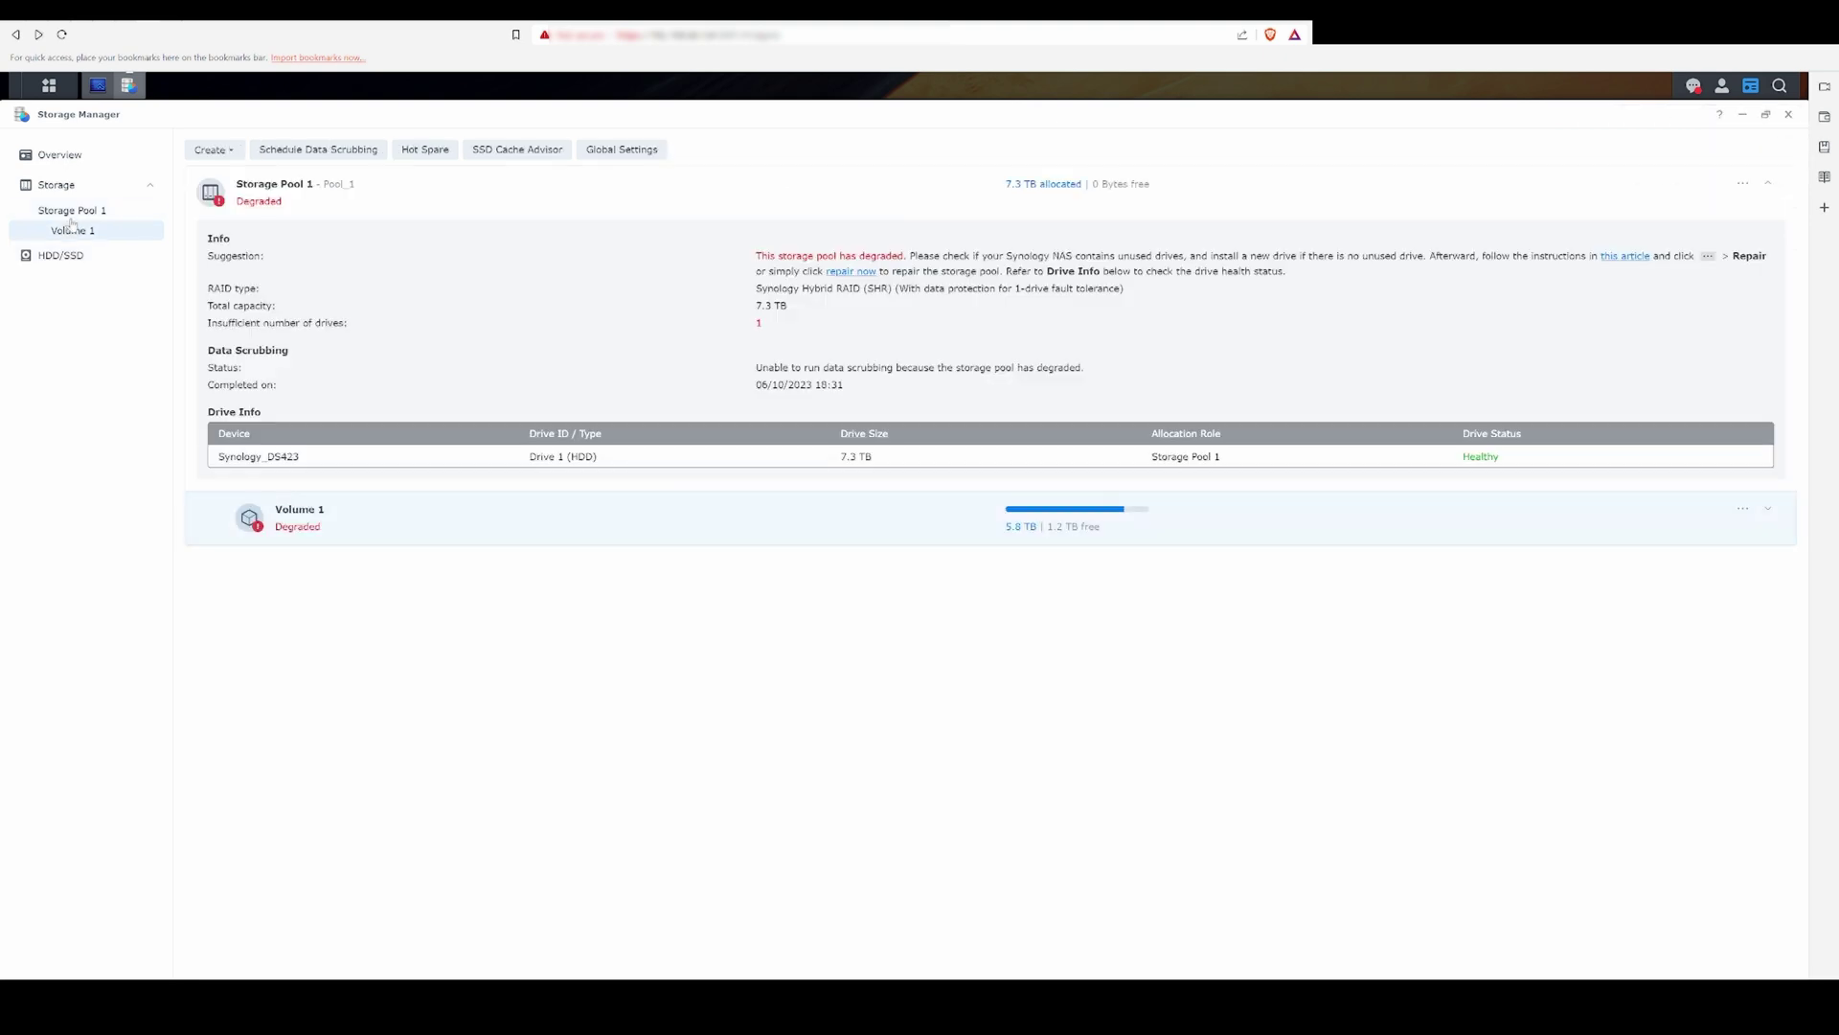
{"action": "left_click", "coordinate": [1744, 183]}
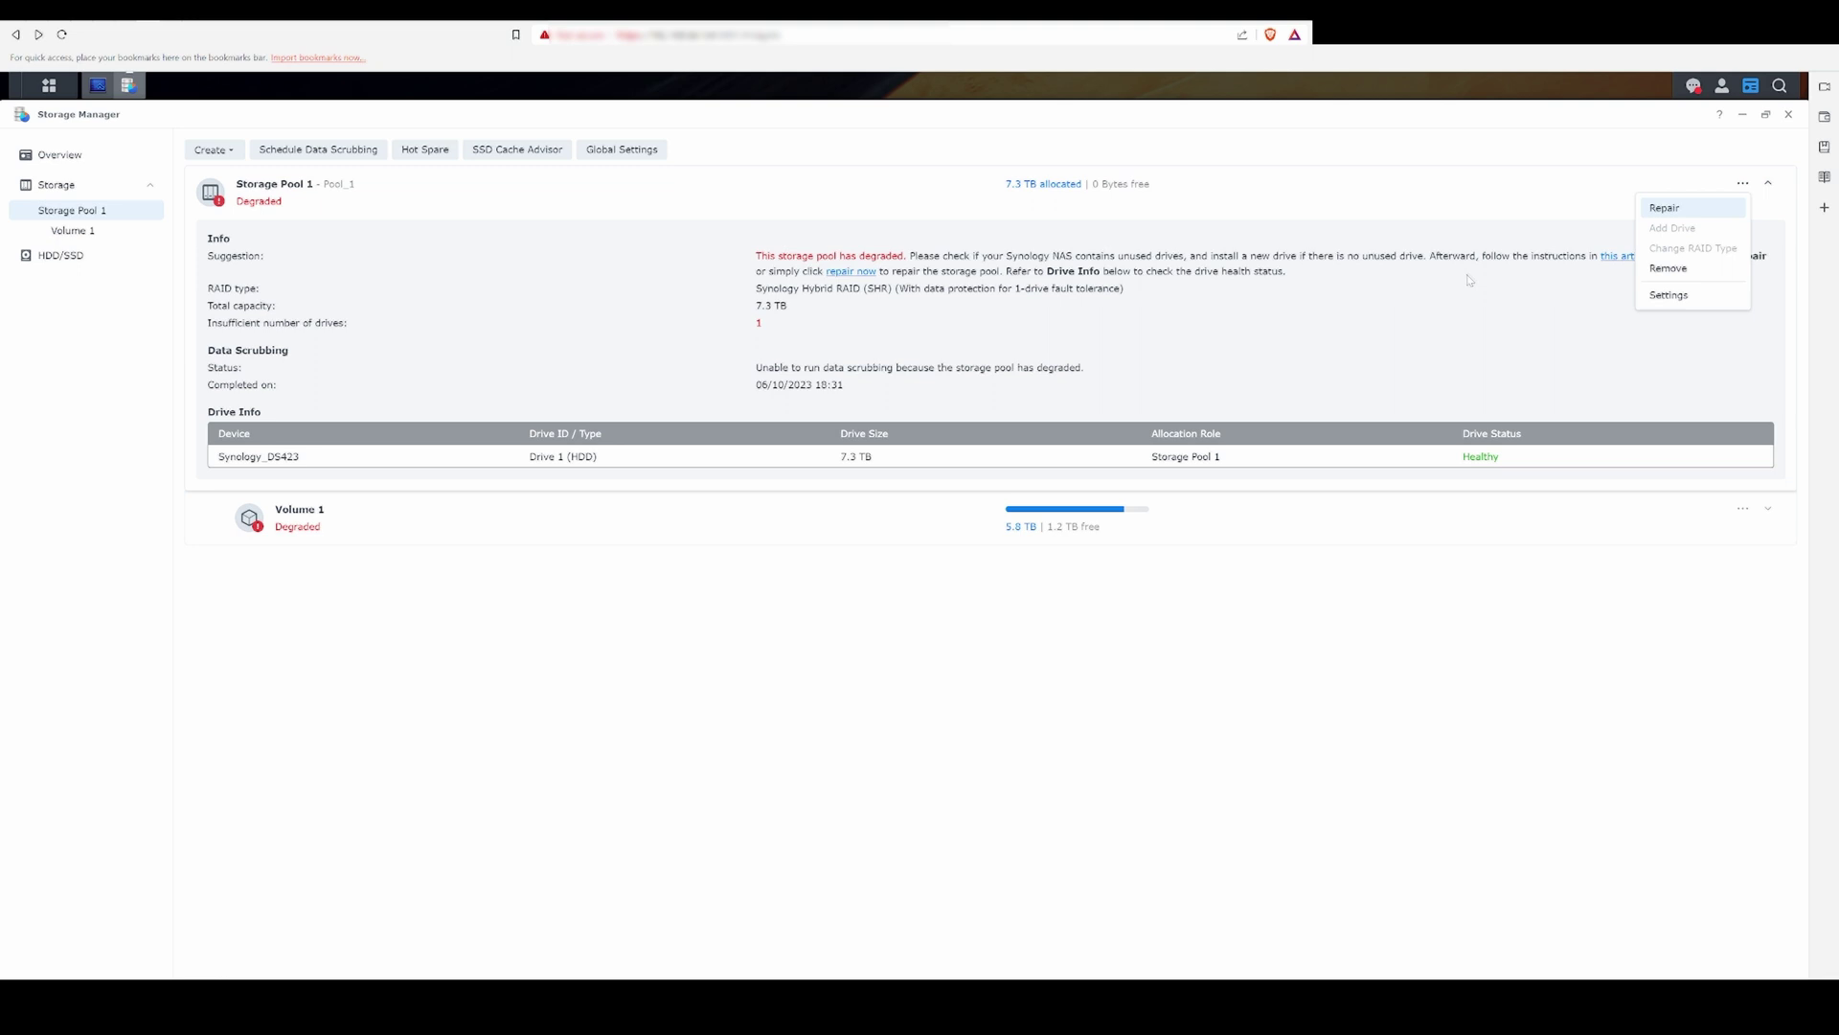
{"action": "left_click", "coordinate": [1652, 208]}
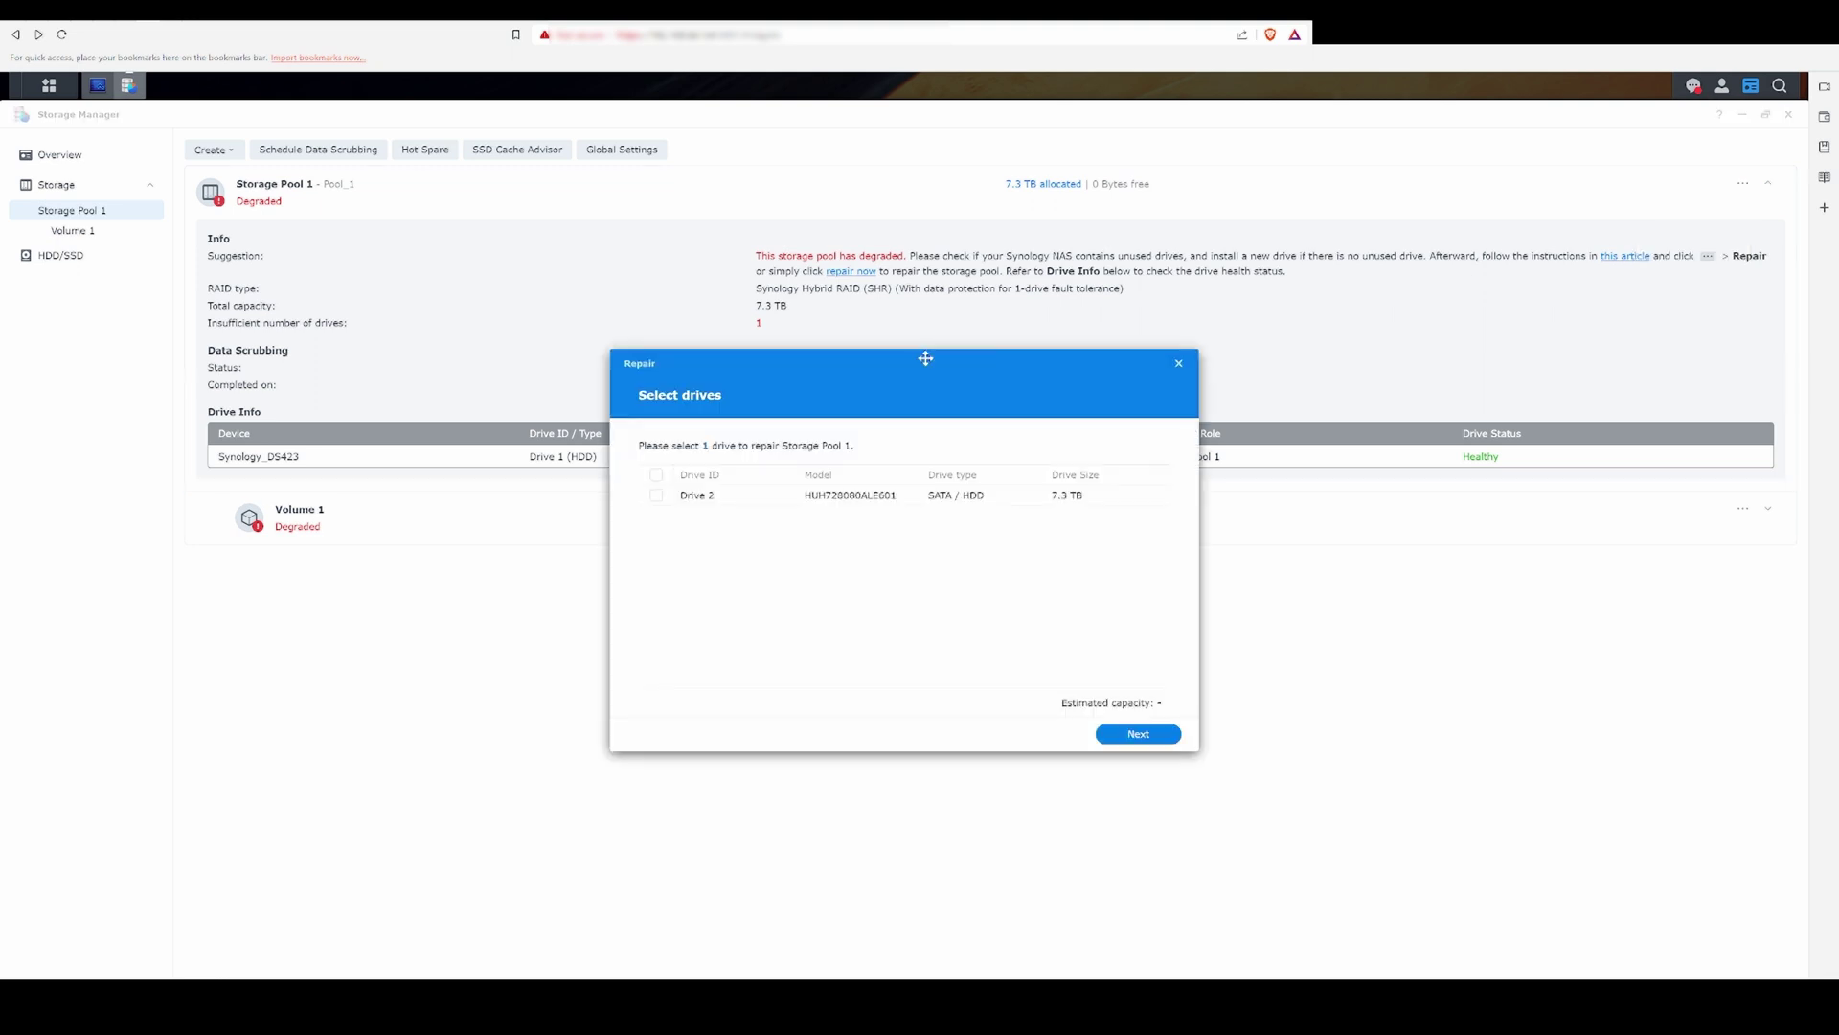
{"action": "left_click", "coordinate": [656, 497]}
{"action": "left_click", "coordinate": [1139, 735]}
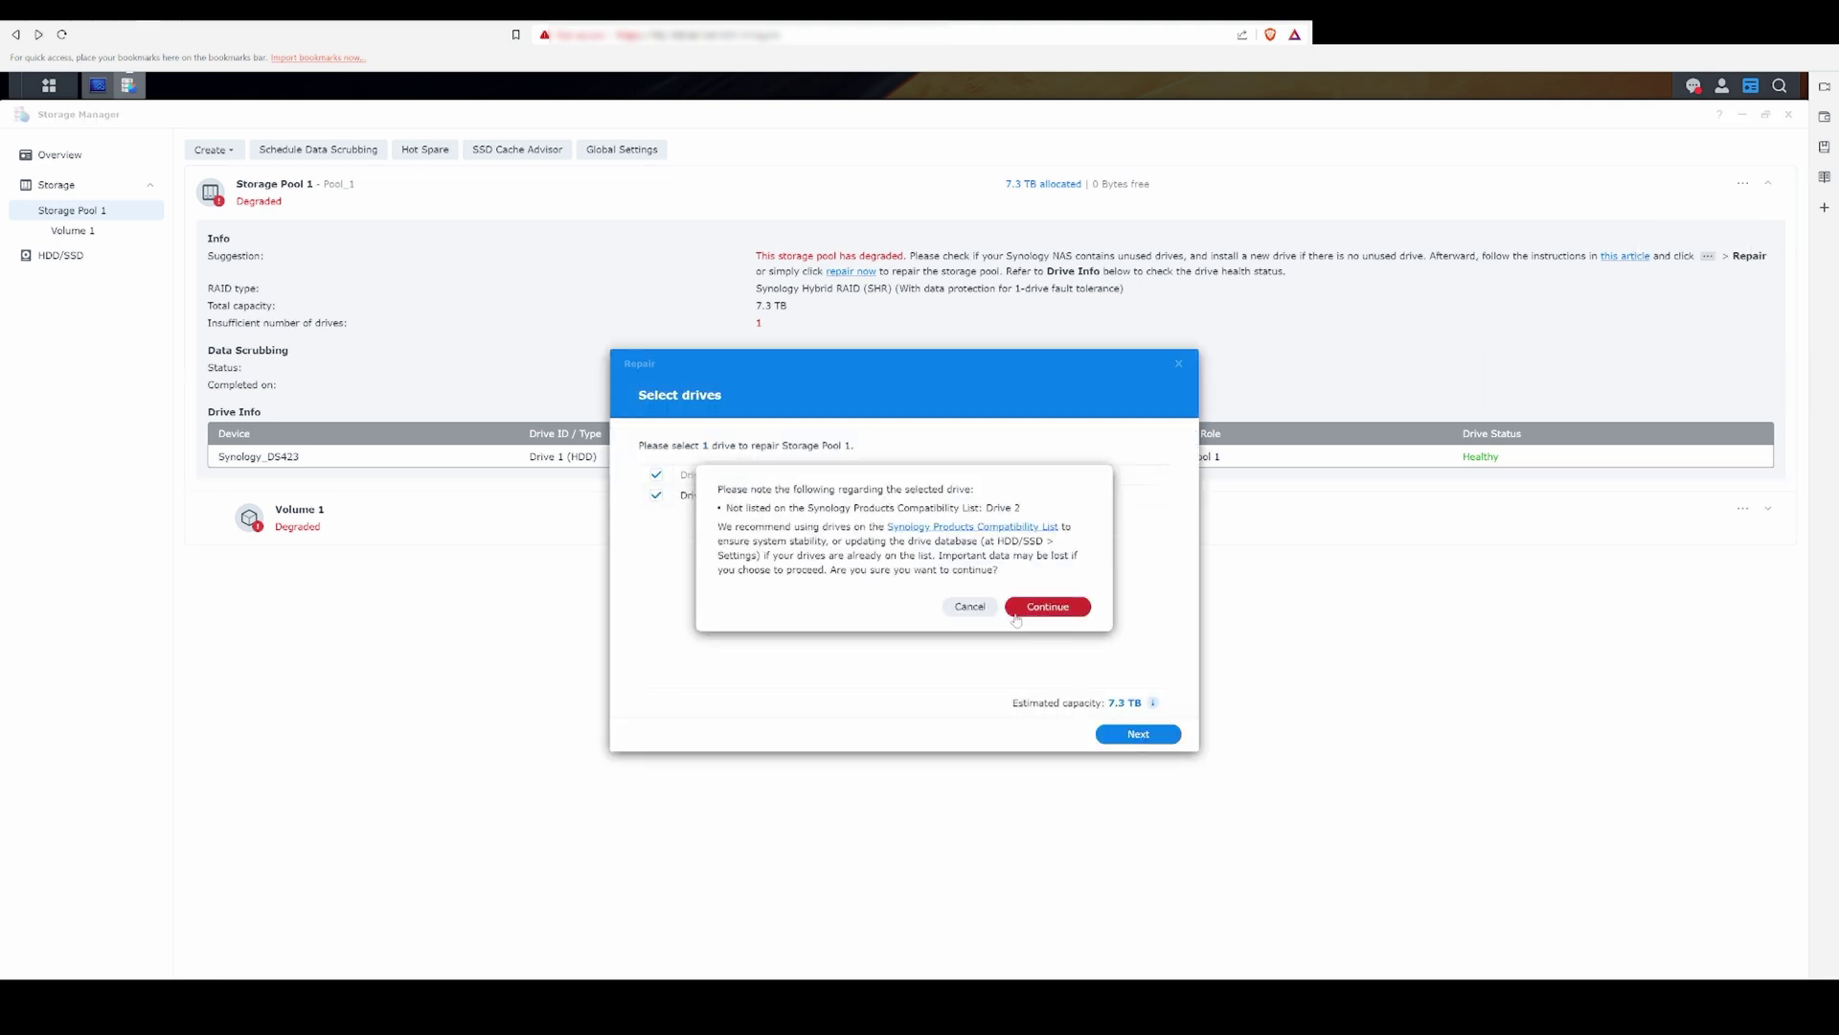
{"action": "left_click", "coordinate": [1050, 604]}
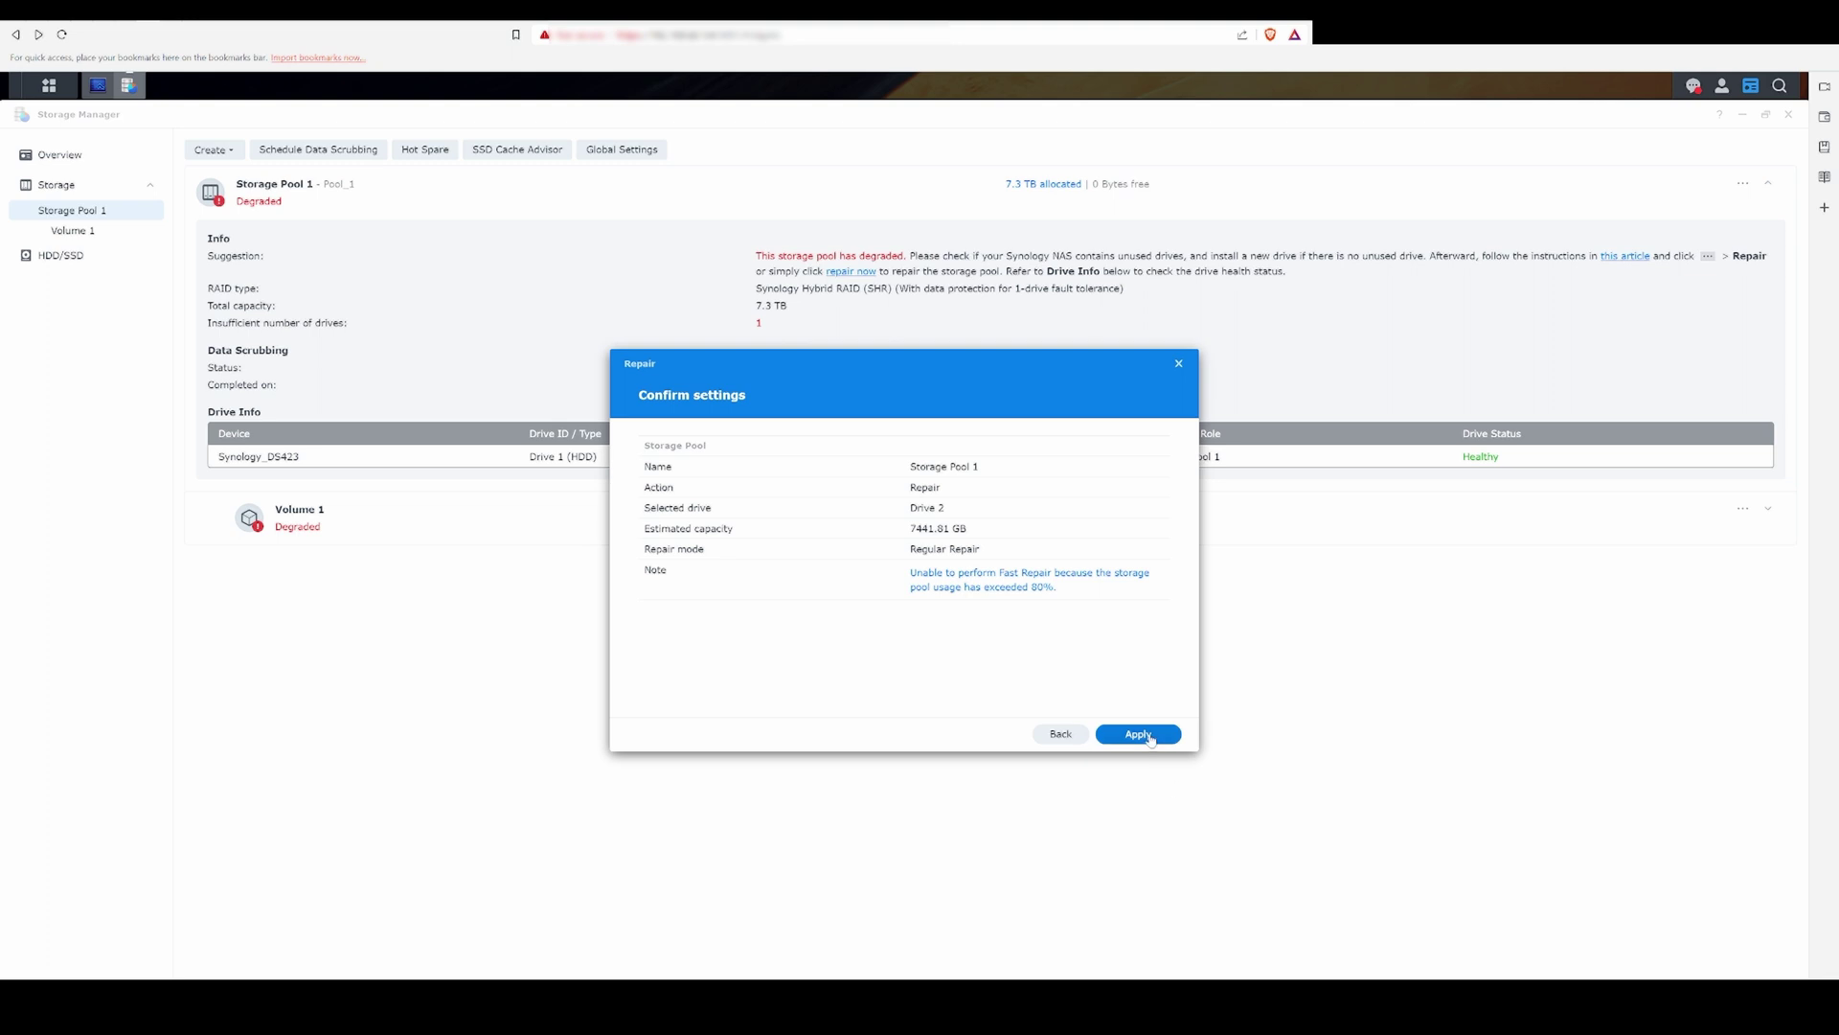
{"action": "left_click", "coordinate": [1140, 735]}
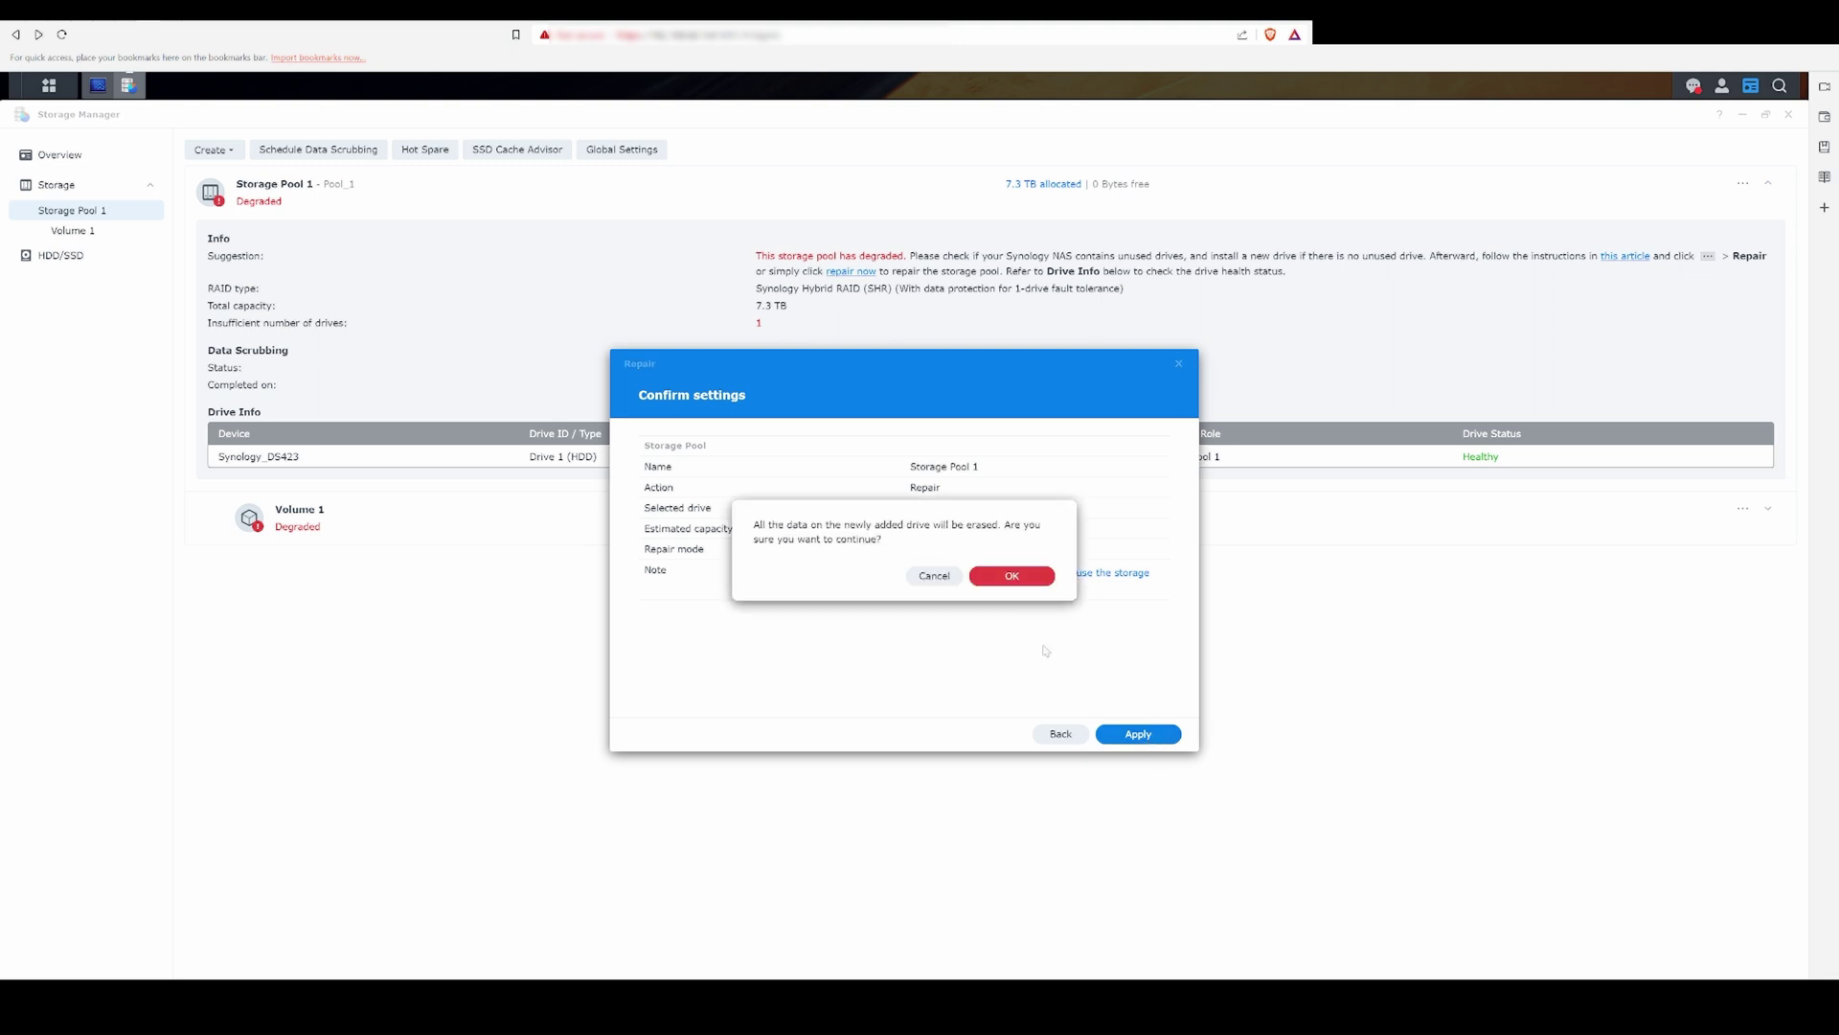
{"action": "left_click", "coordinate": [1011, 575]}
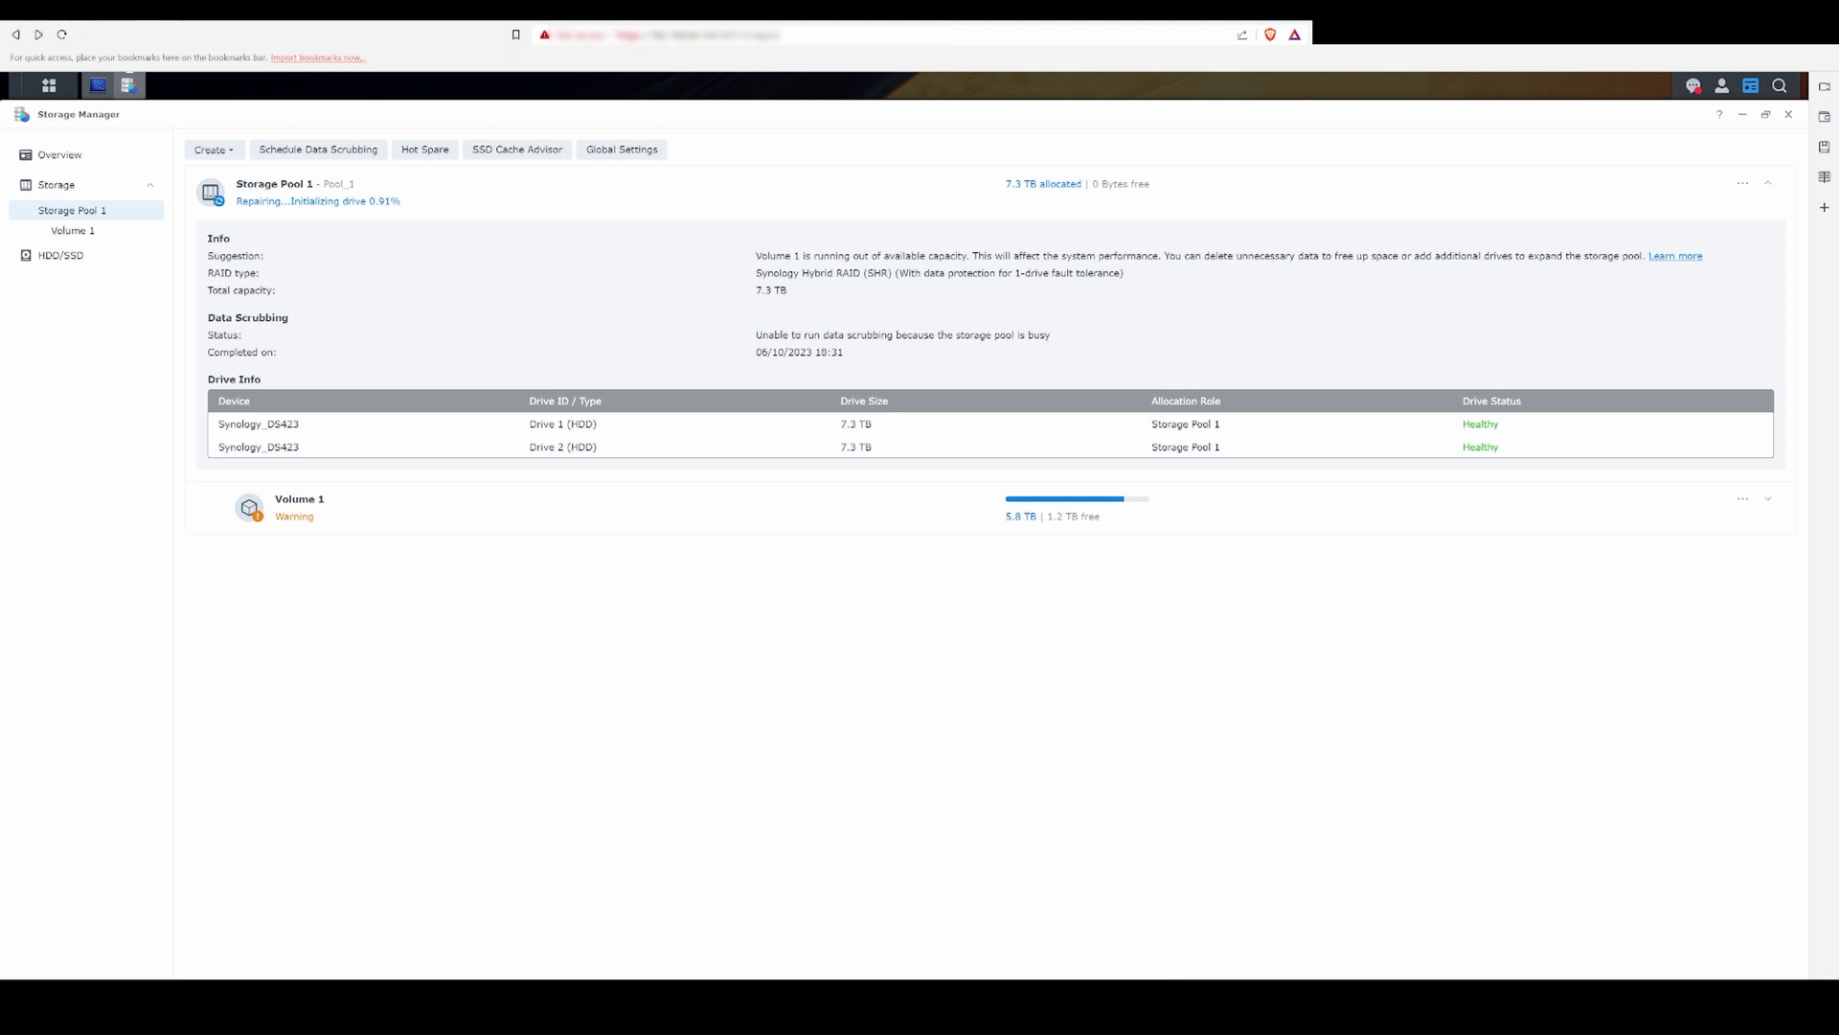
{"action": "left_click", "coordinate": [49, 84]}
Step: Open the Control Panel's Hardware & Power settings to reach the beep control options
{"action": "left_click", "coordinate": [470, 196]}
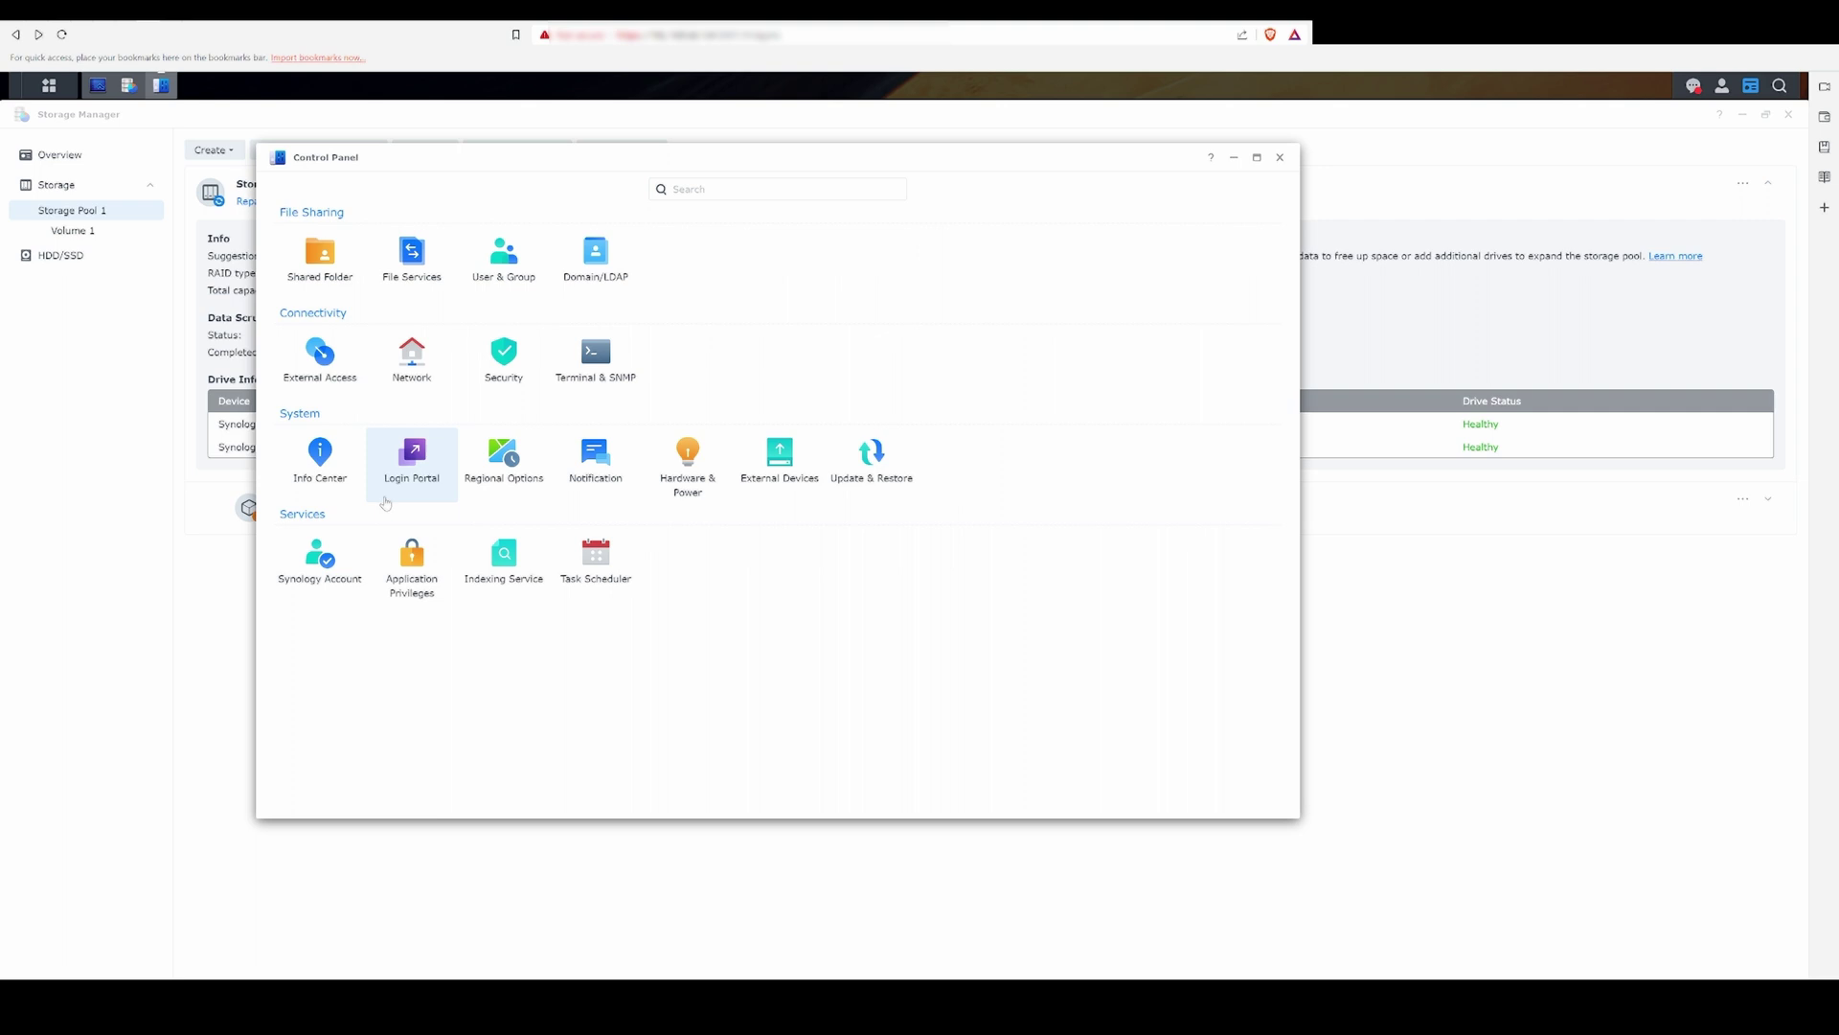
{"action": "left_click", "coordinate": [686, 465]}
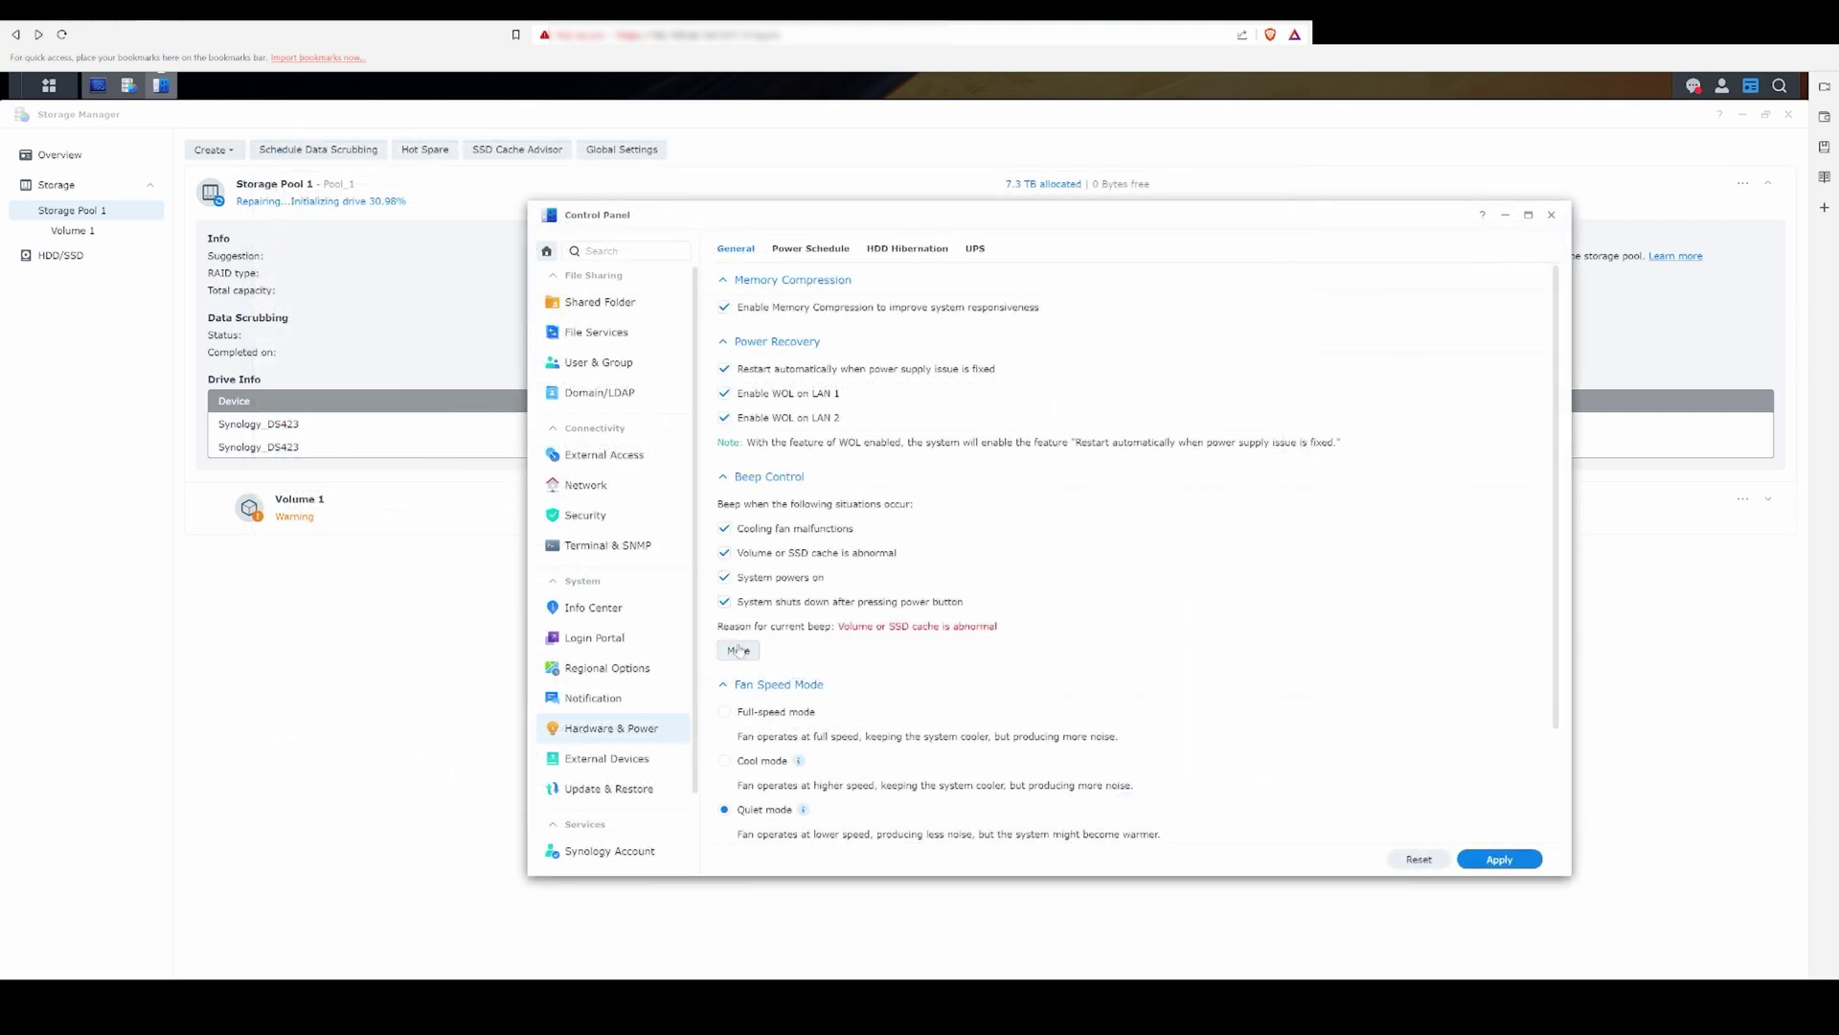